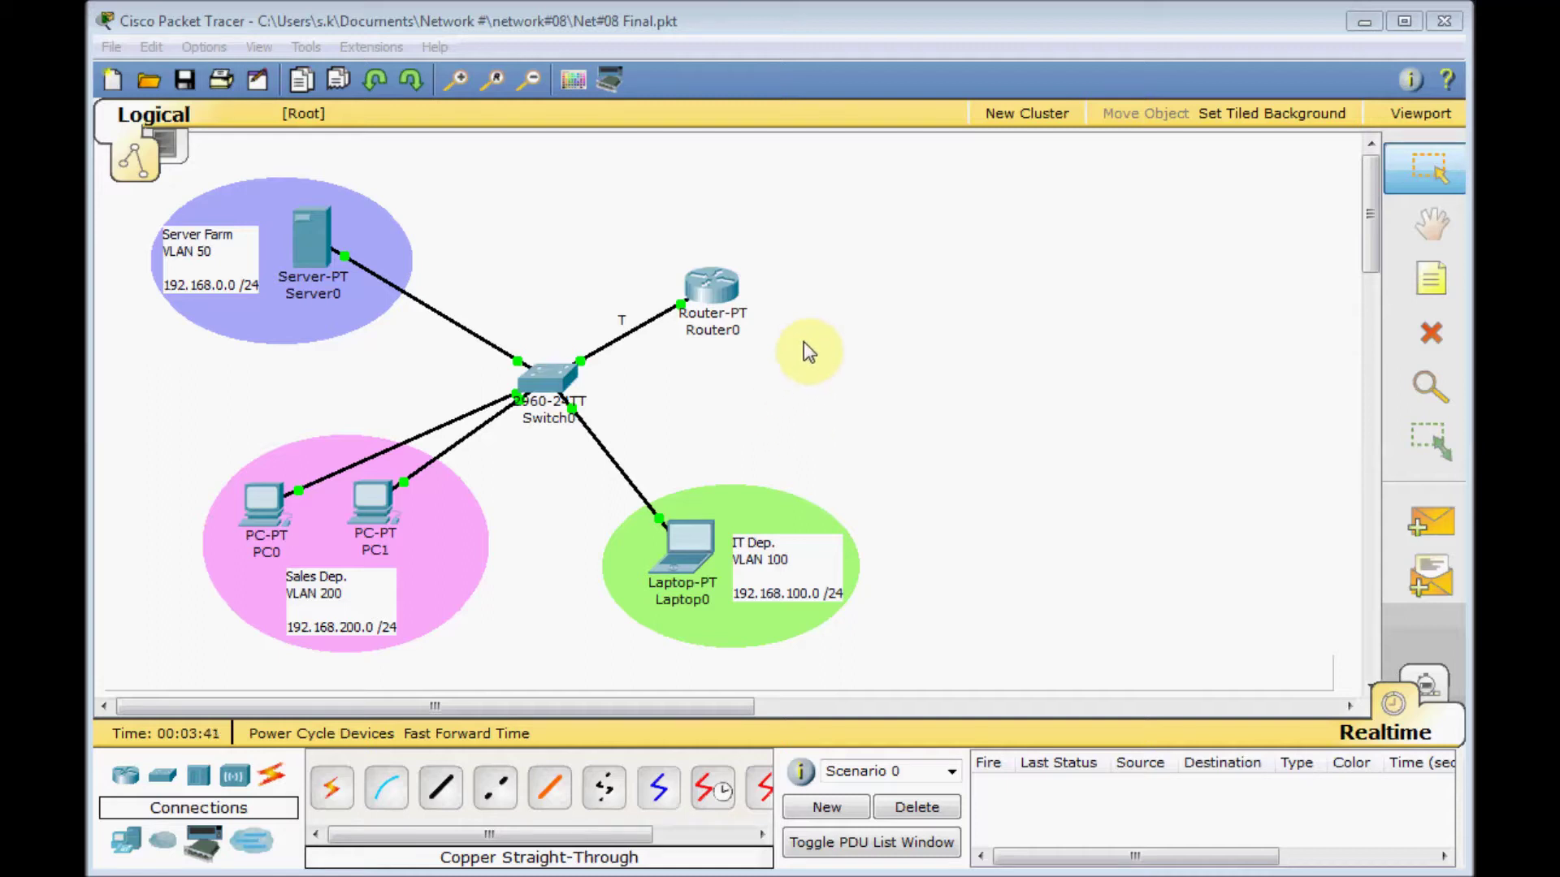
# - Delete the Switch0–Router0 link, Router0 and Switch0 from the topology
pyautogui.click(1431, 334)
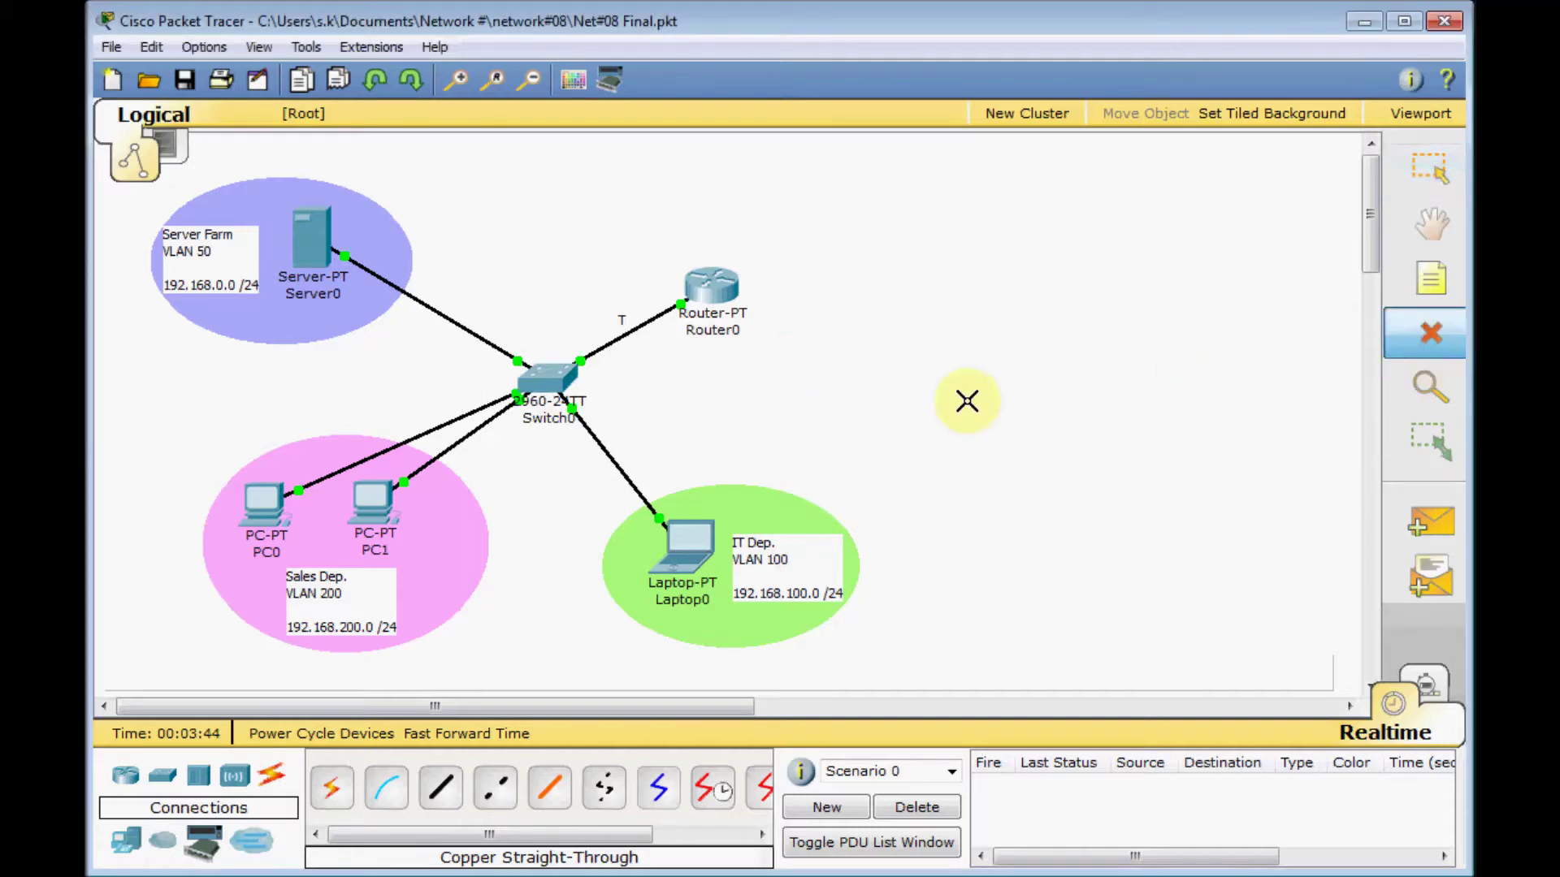
pyautogui.click(639, 324)
pyautogui.click(1420, 336)
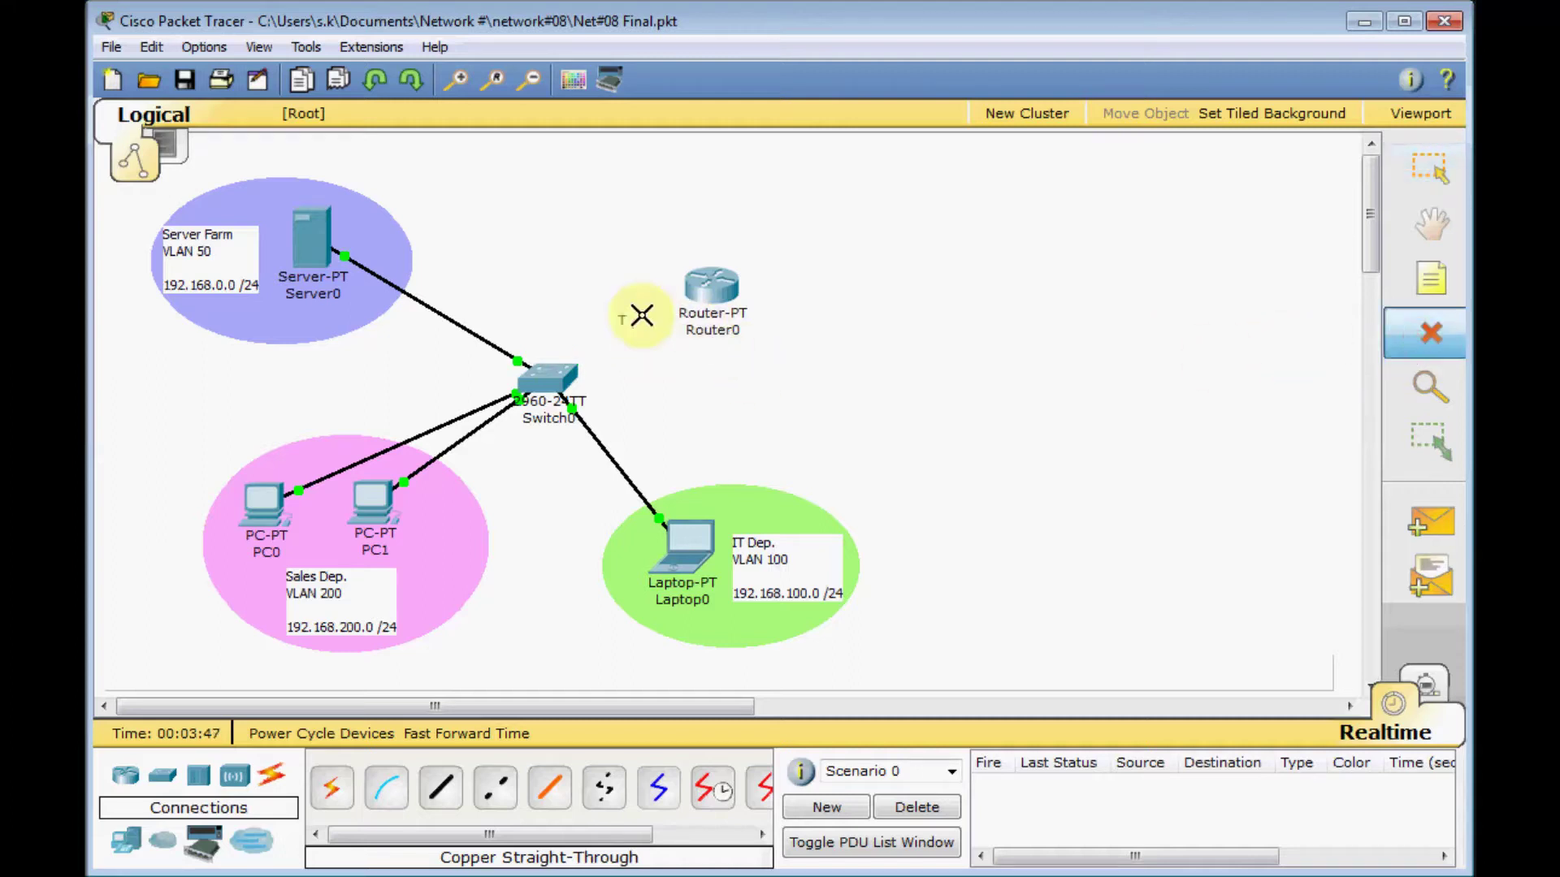
pyautogui.click(617, 321)
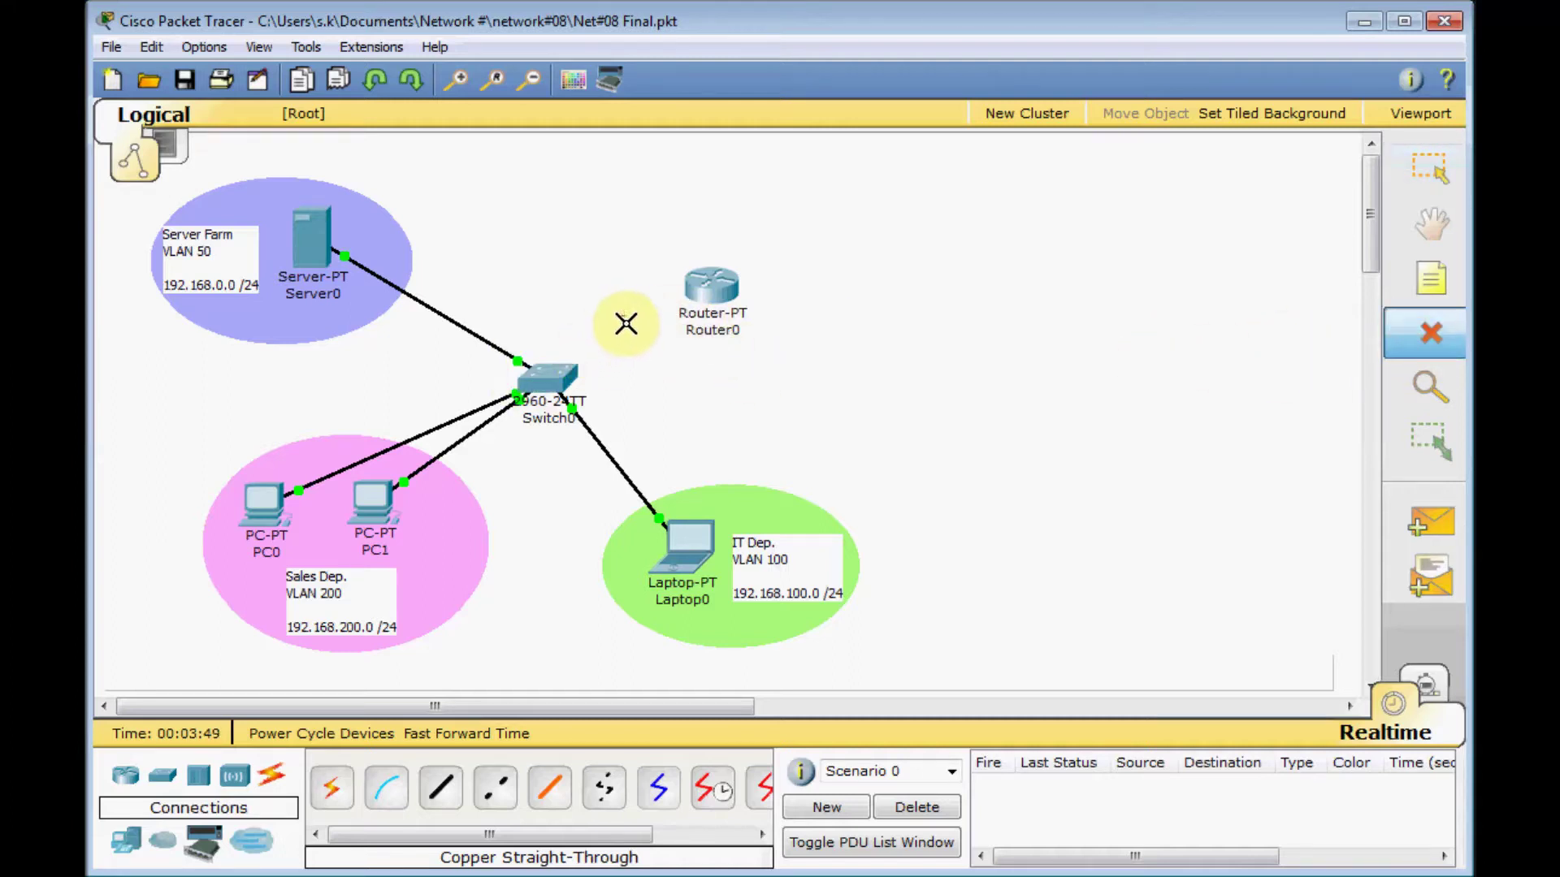
pyautogui.rightClick(623, 317)
pyautogui.click(1430, 333)
pyautogui.click(712, 288)
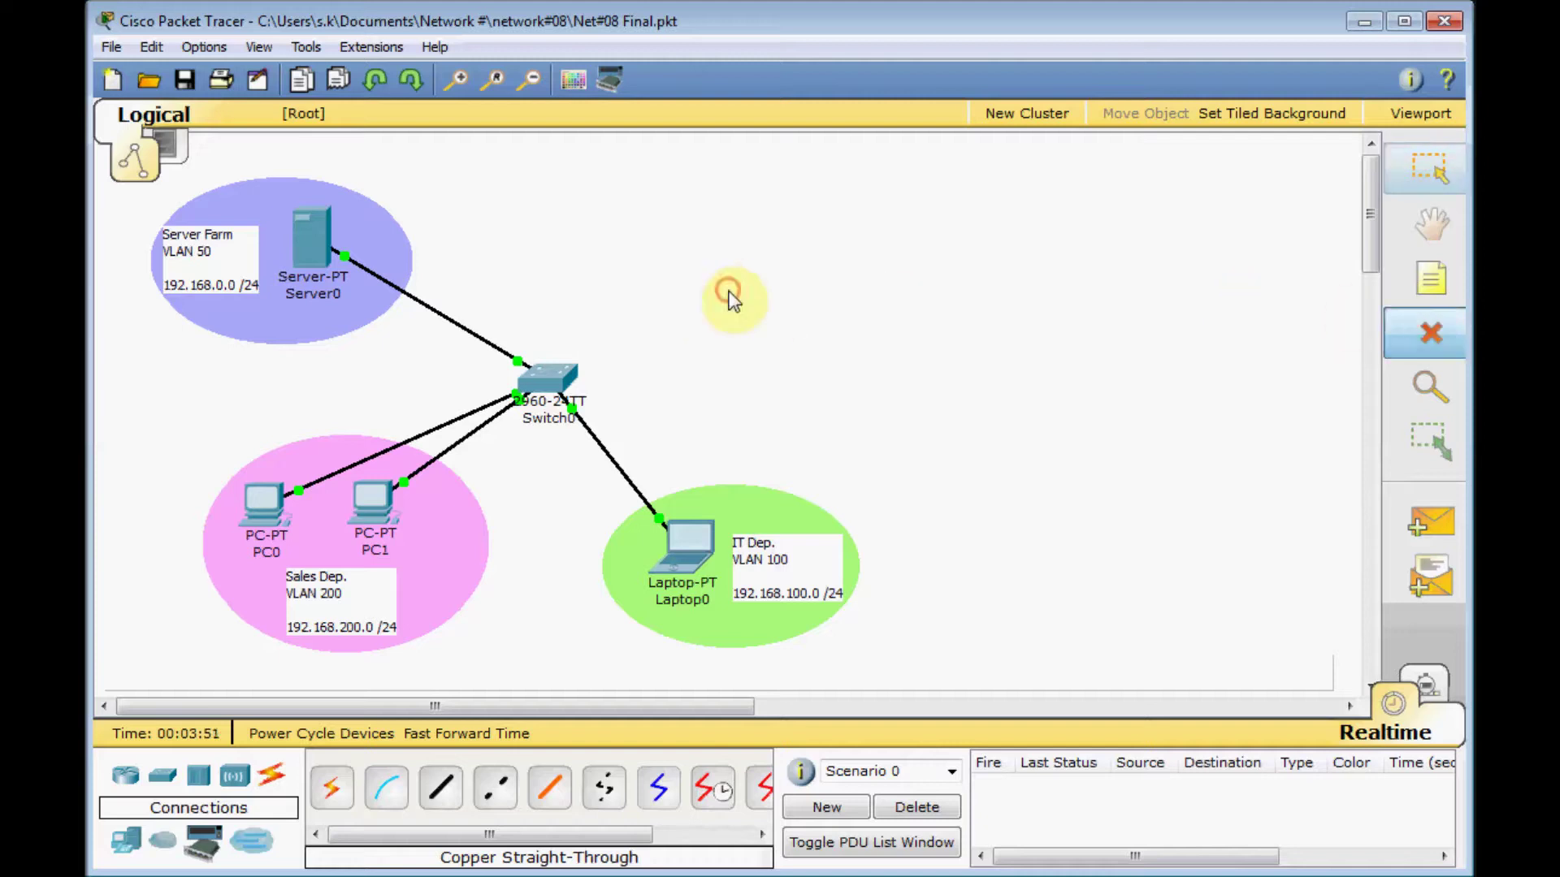
pyautogui.click(1459, 351)
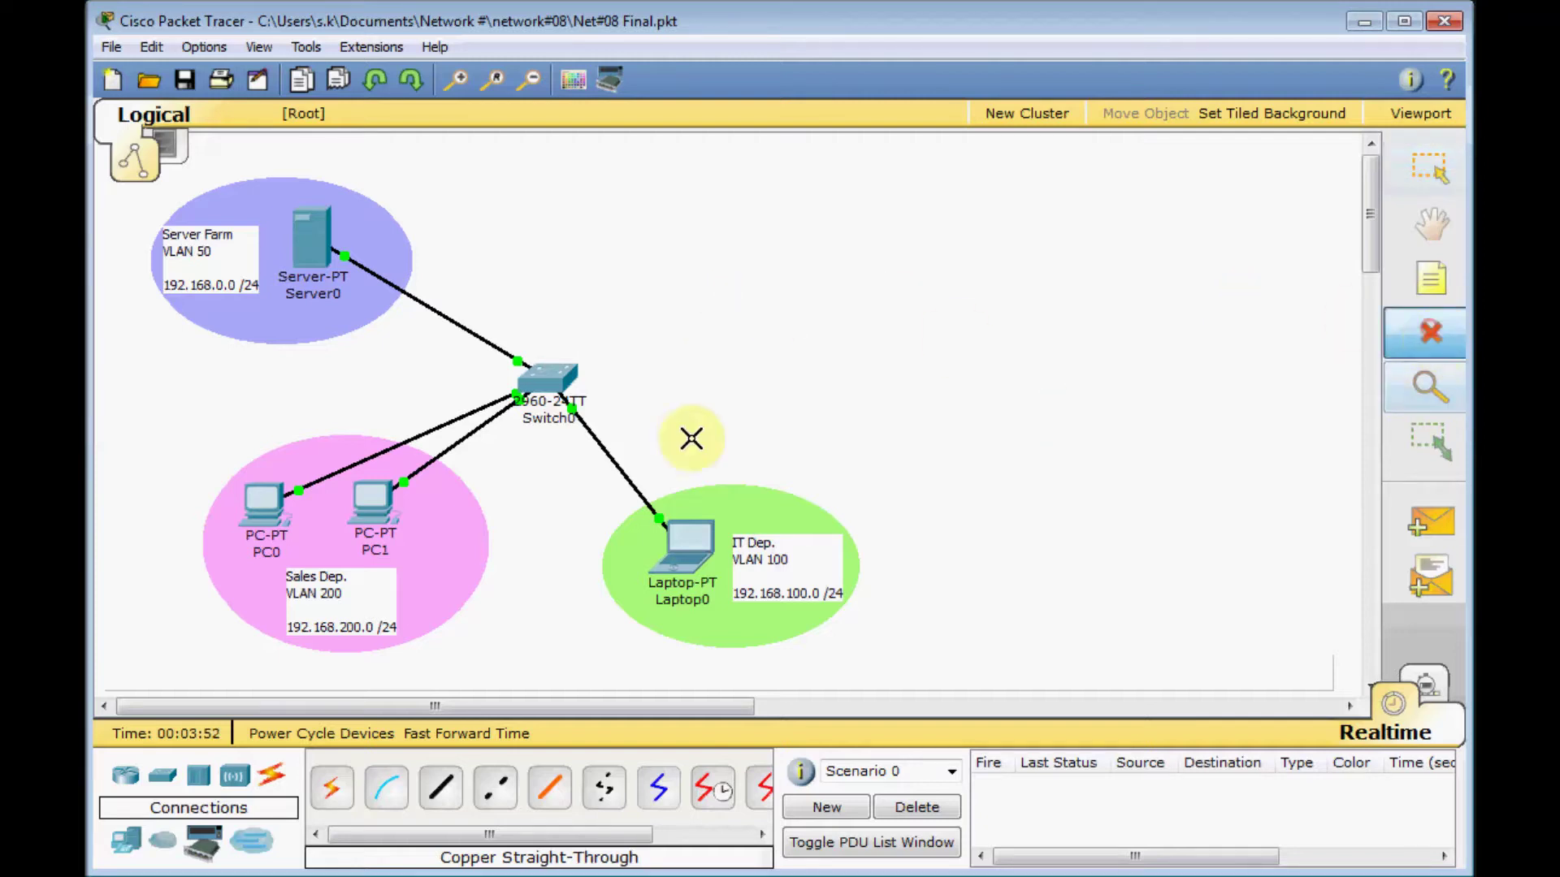
pyautogui.click(542, 374)
pyautogui.rightClick(542, 374)
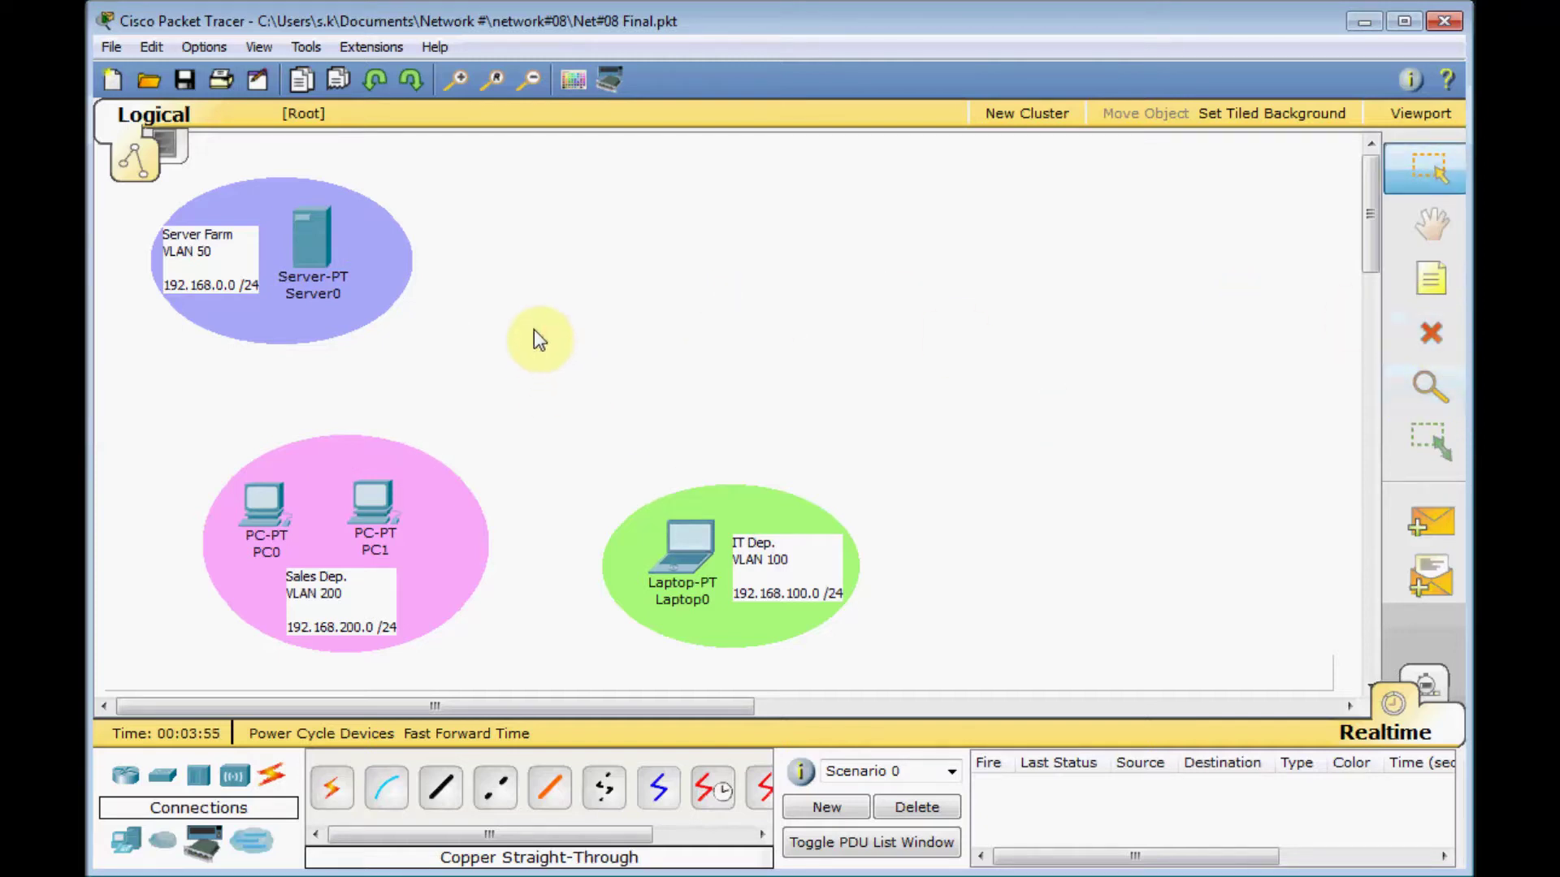
# - Place a 3560-24PS multilayer switch in the centre and open its CLI in an enlarged window
pyautogui.click(165, 782)
pyautogui.click(603, 790)
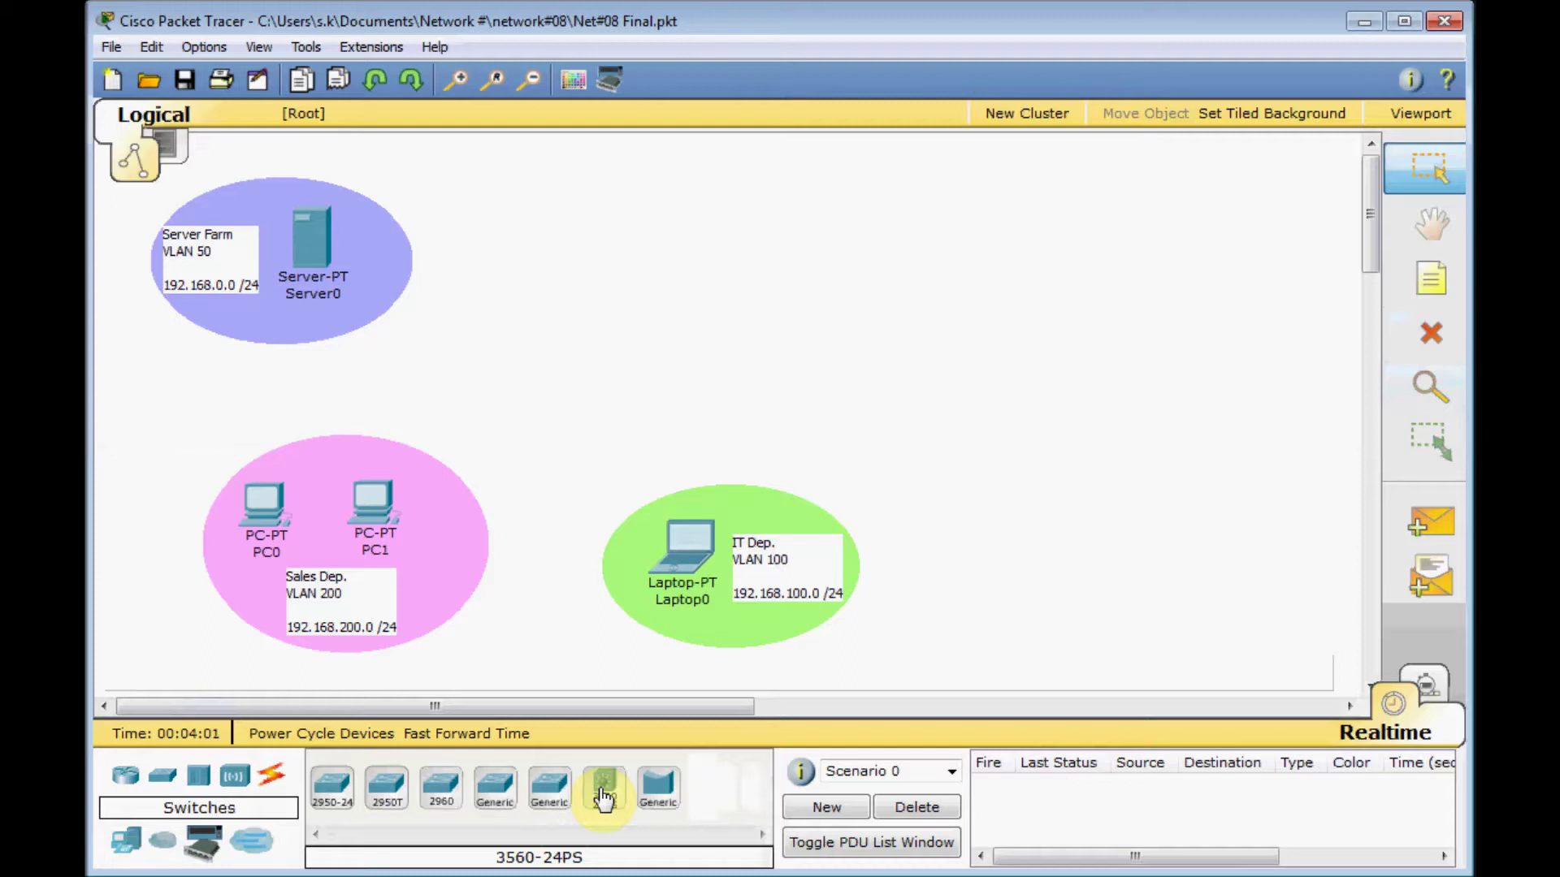
pyautogui.click(560, 351)
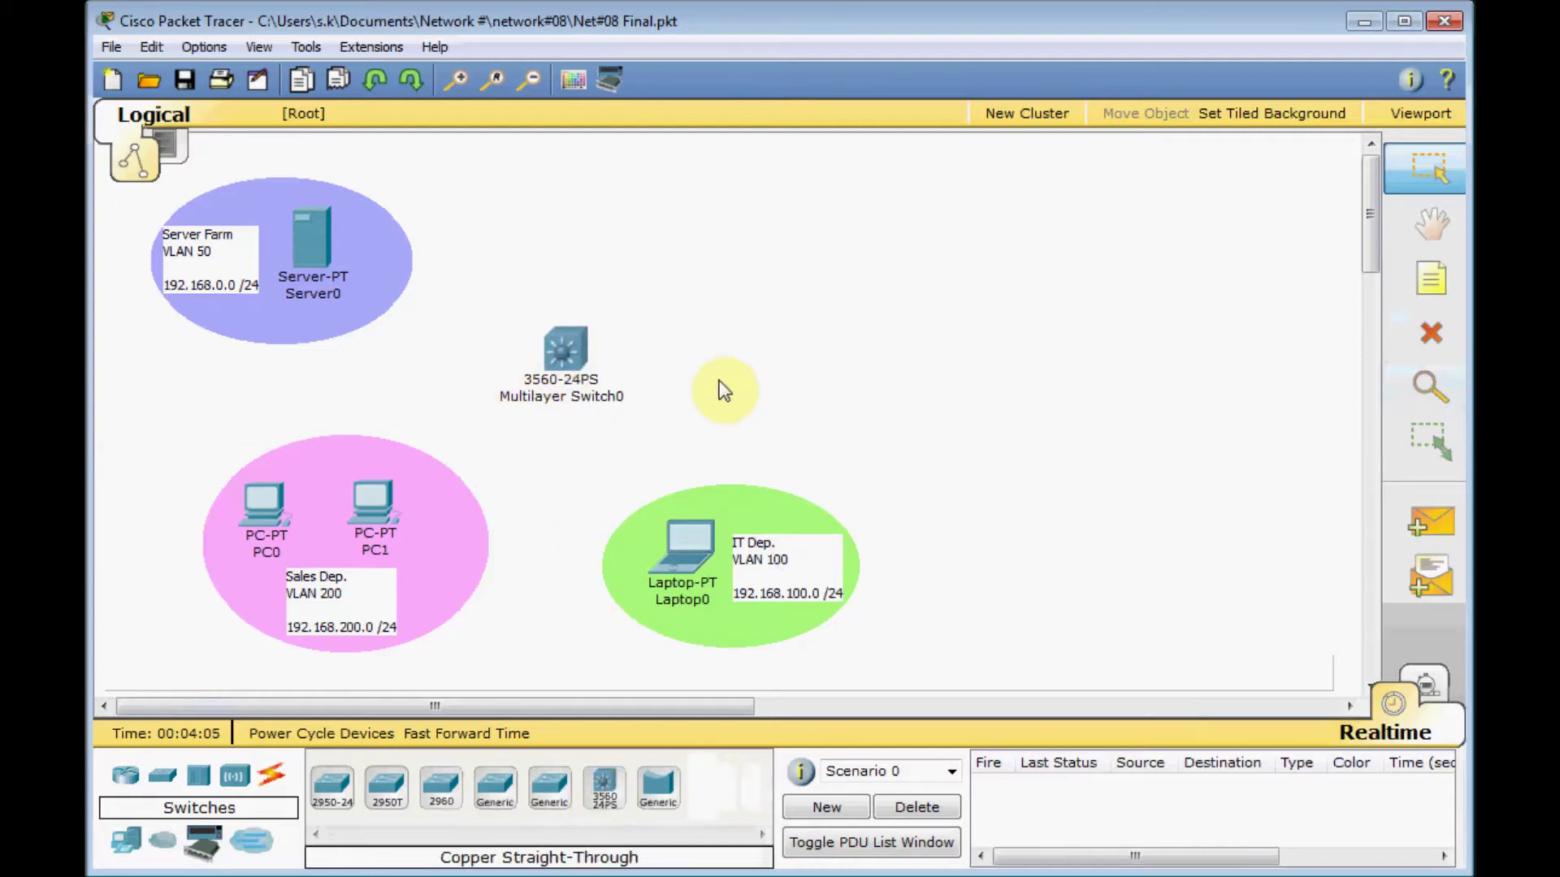
pyautogui.moveTo(561, 362)
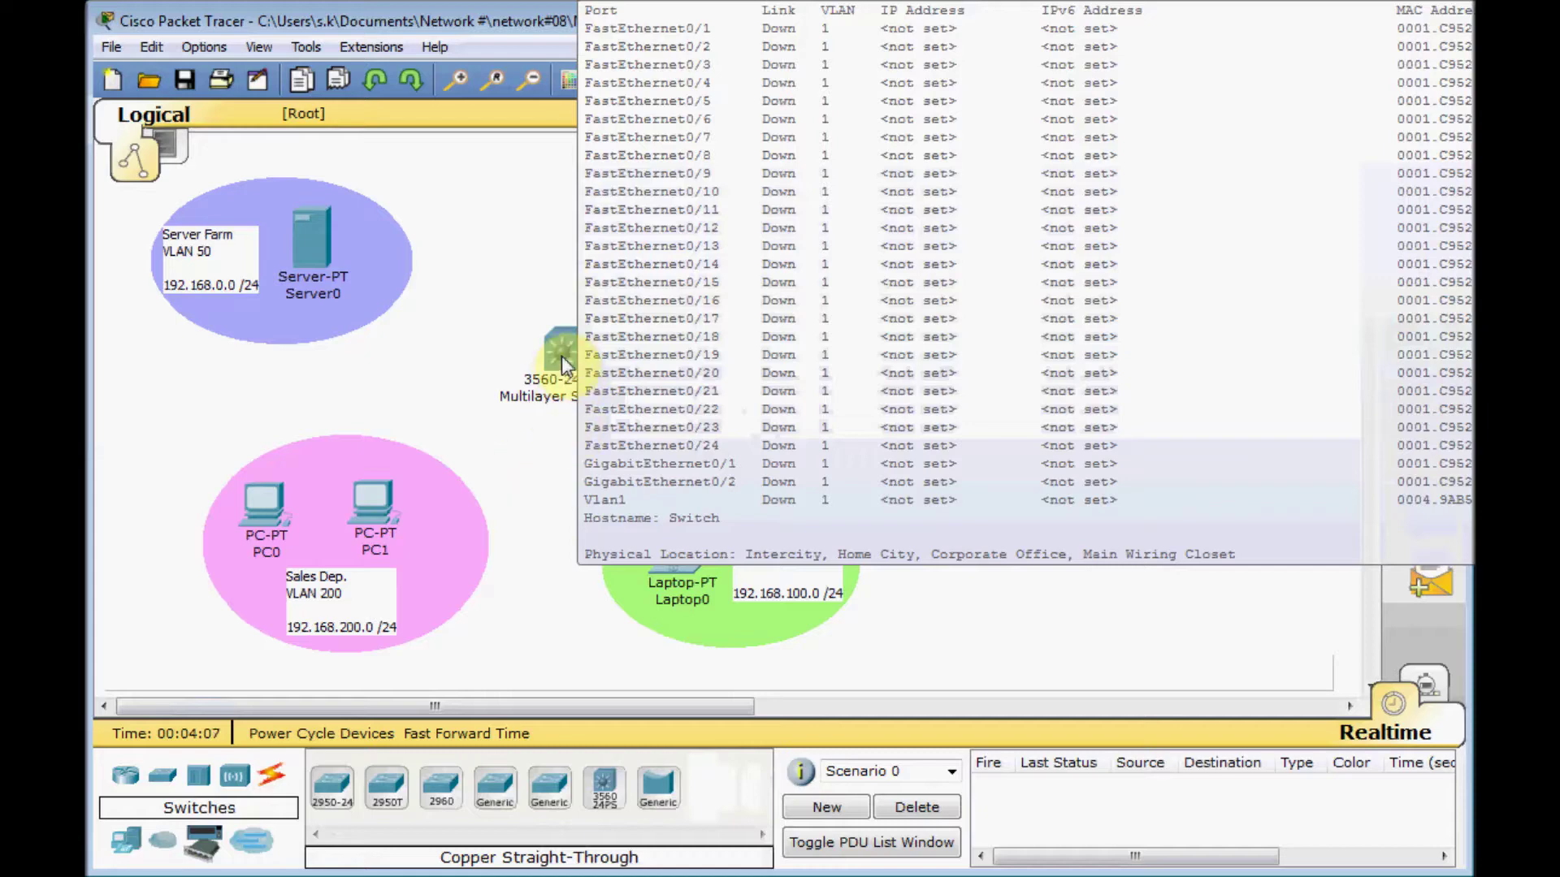
pyautogui.click(562, 356)
pyautogui.moveTo(542, 234); pyautogui.dragTo(523, 145)
pyautogui.moveTo(1048, 740); pyautogui.dragTo(1149, 823)
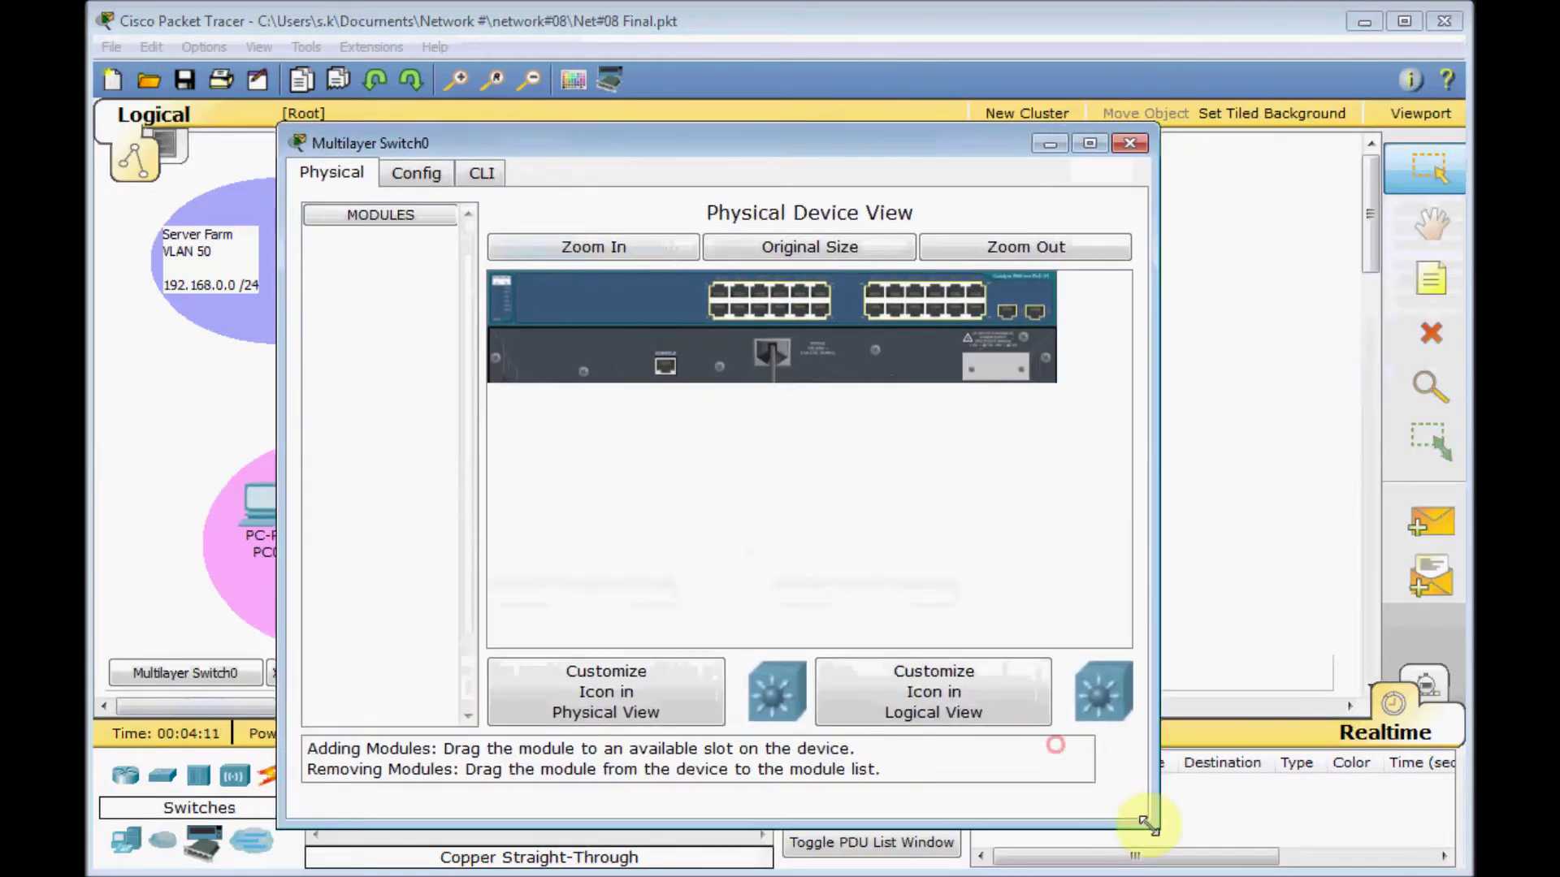
pyautogui.click(481, 171)
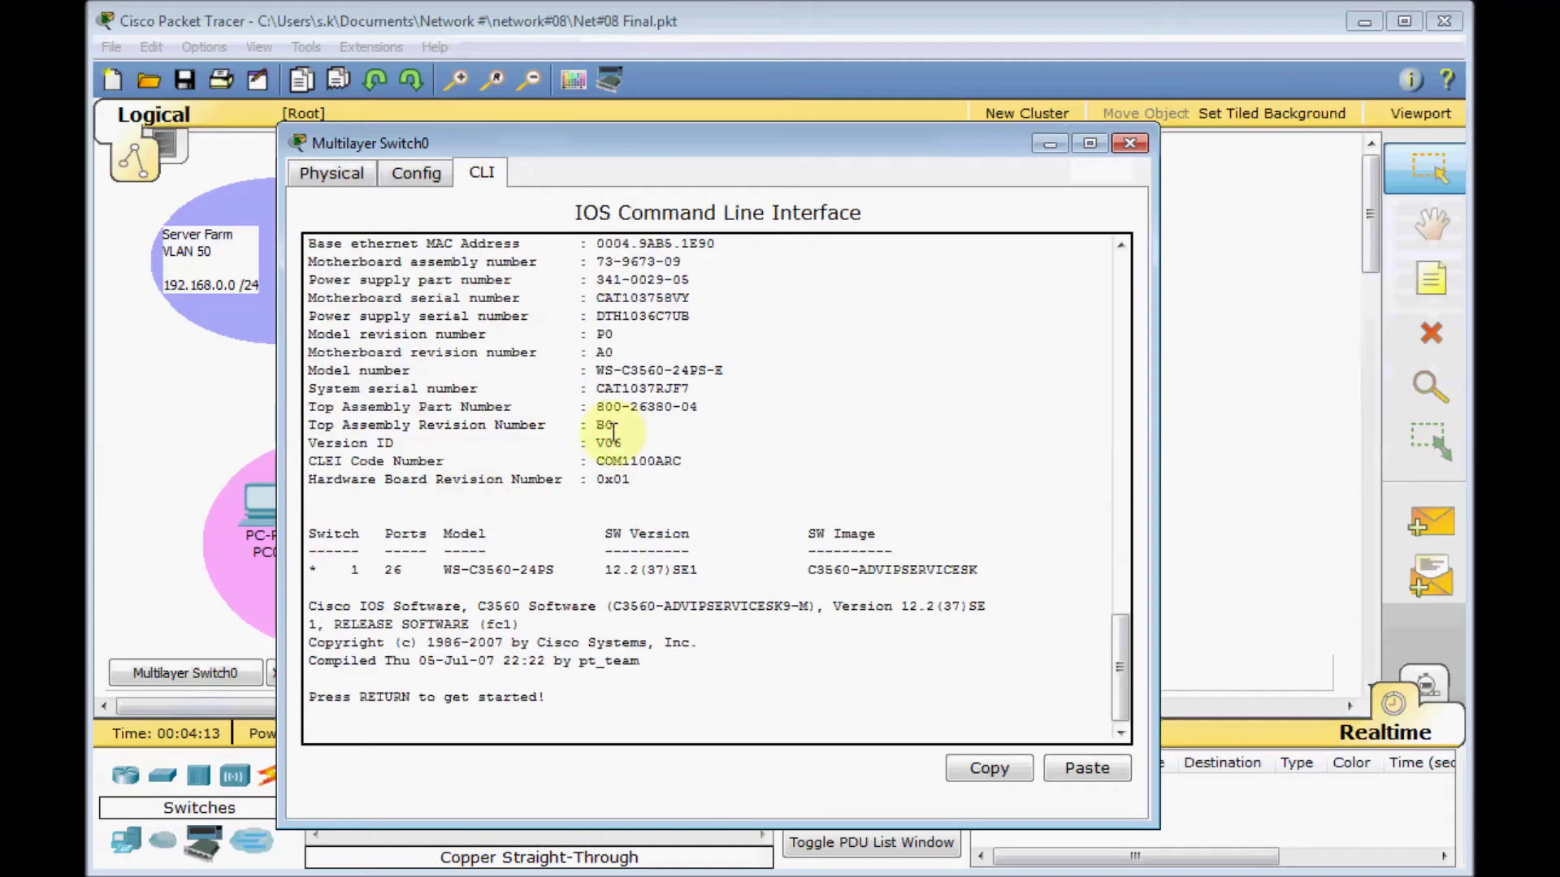
# - Enter global configuration with 'en' and 'conf t', and create VLAN 50 named SERVER
pyautogui.press('Return')
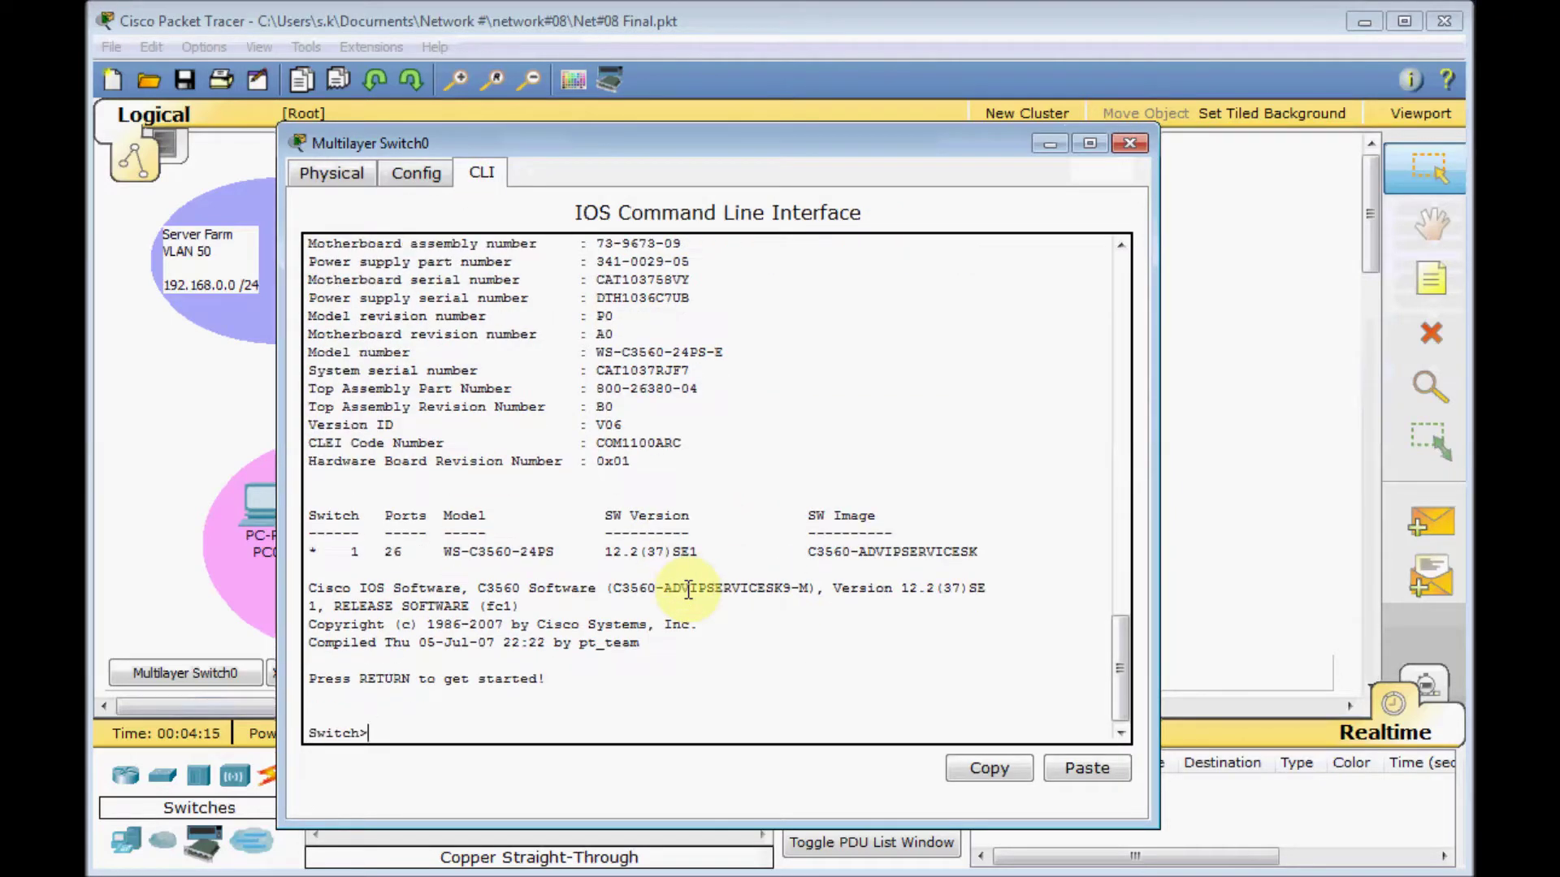
pyautogui.press('Return')
pyautogui.press('Return')
pyautogui.write('en')
pyautogui.press('Return')
pyautogui.press('Return')
pyautogui.press('Return')
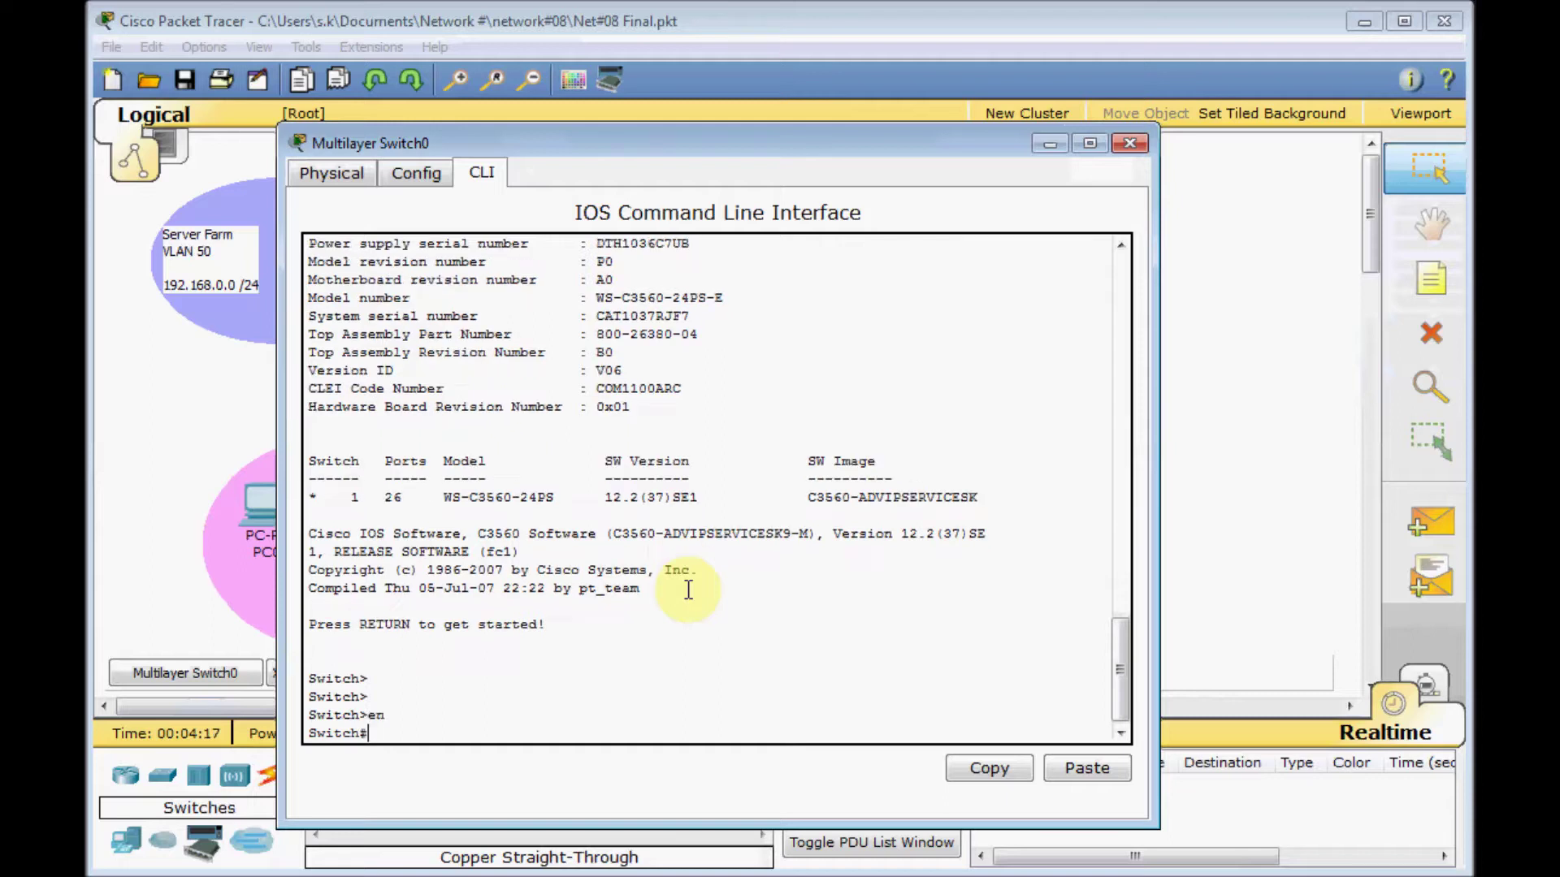
pyautogui.write('conf t')
pyautogui.press('Return')
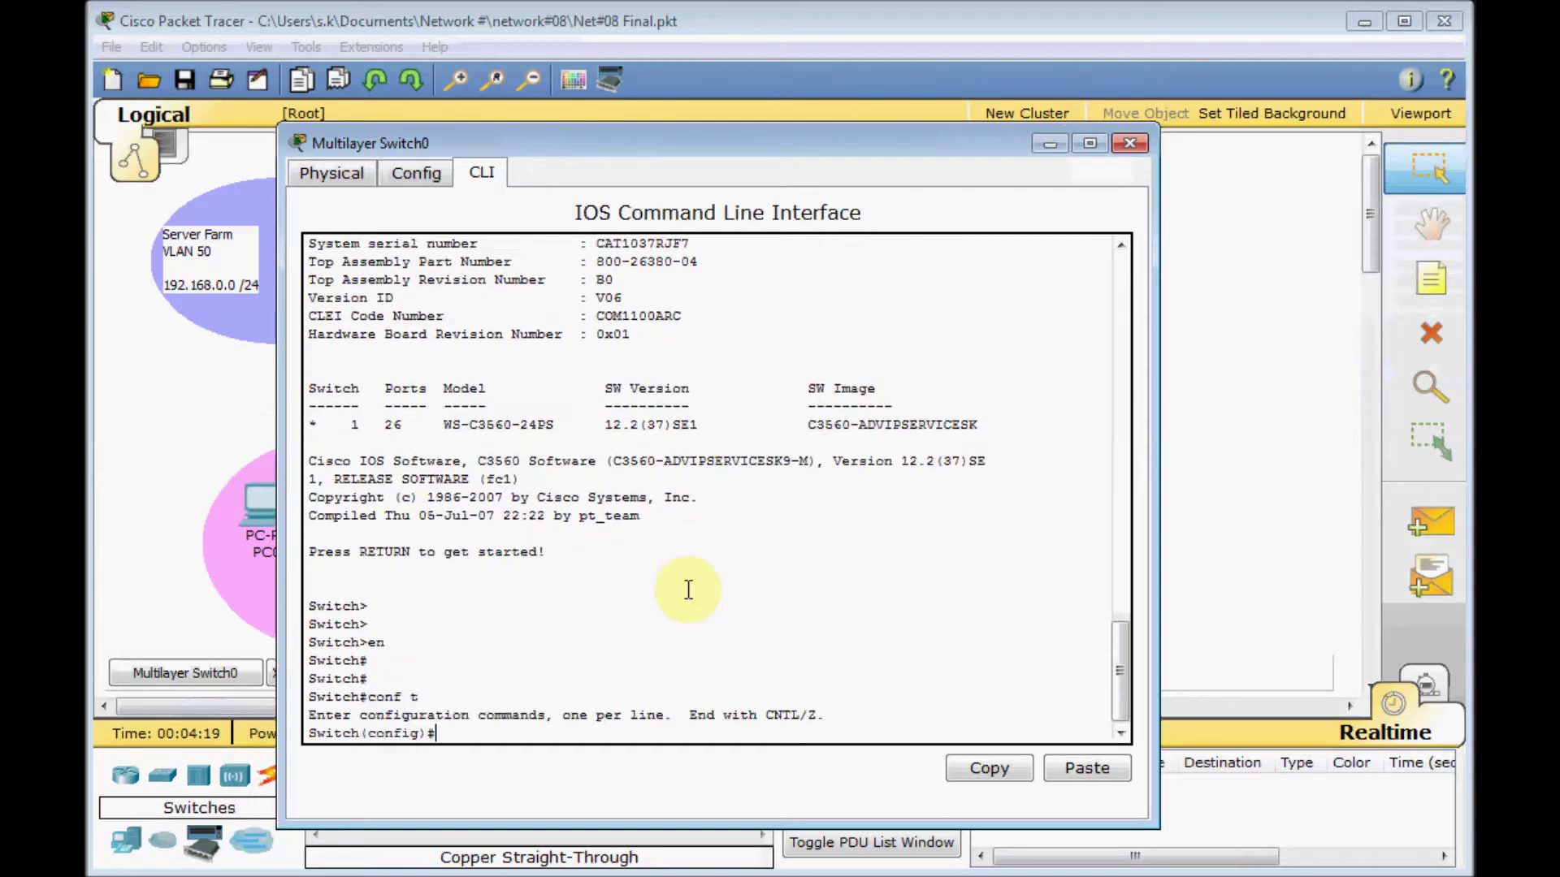
pyautogui.write('vlan 50')
pyautogui.press('Return')
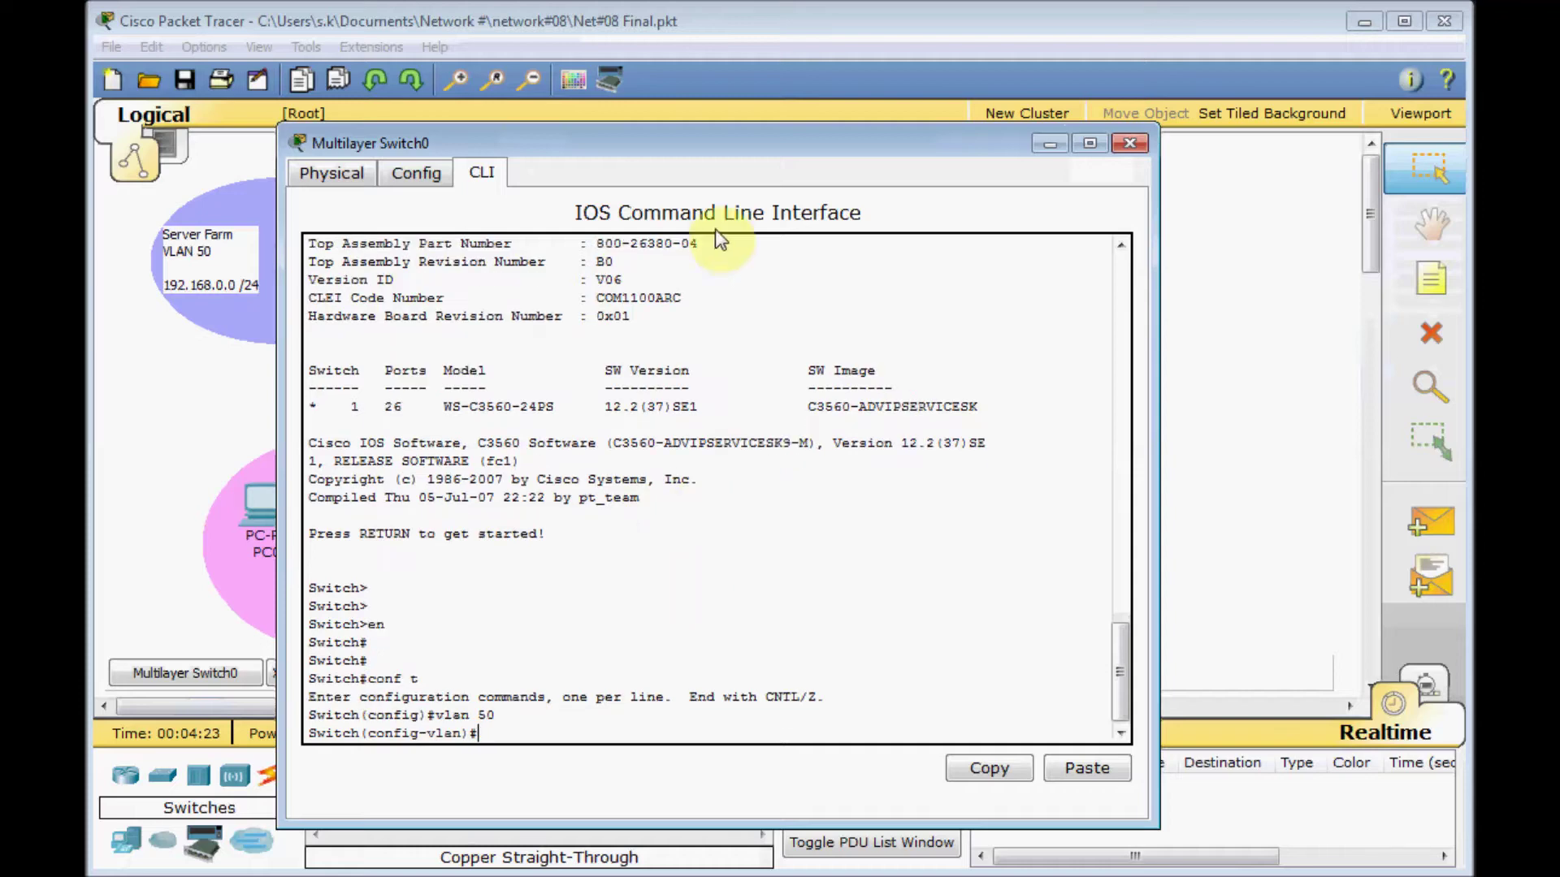
pyautogui.moveTo(732, 139); pyautogui.dragTo(1045, 121)
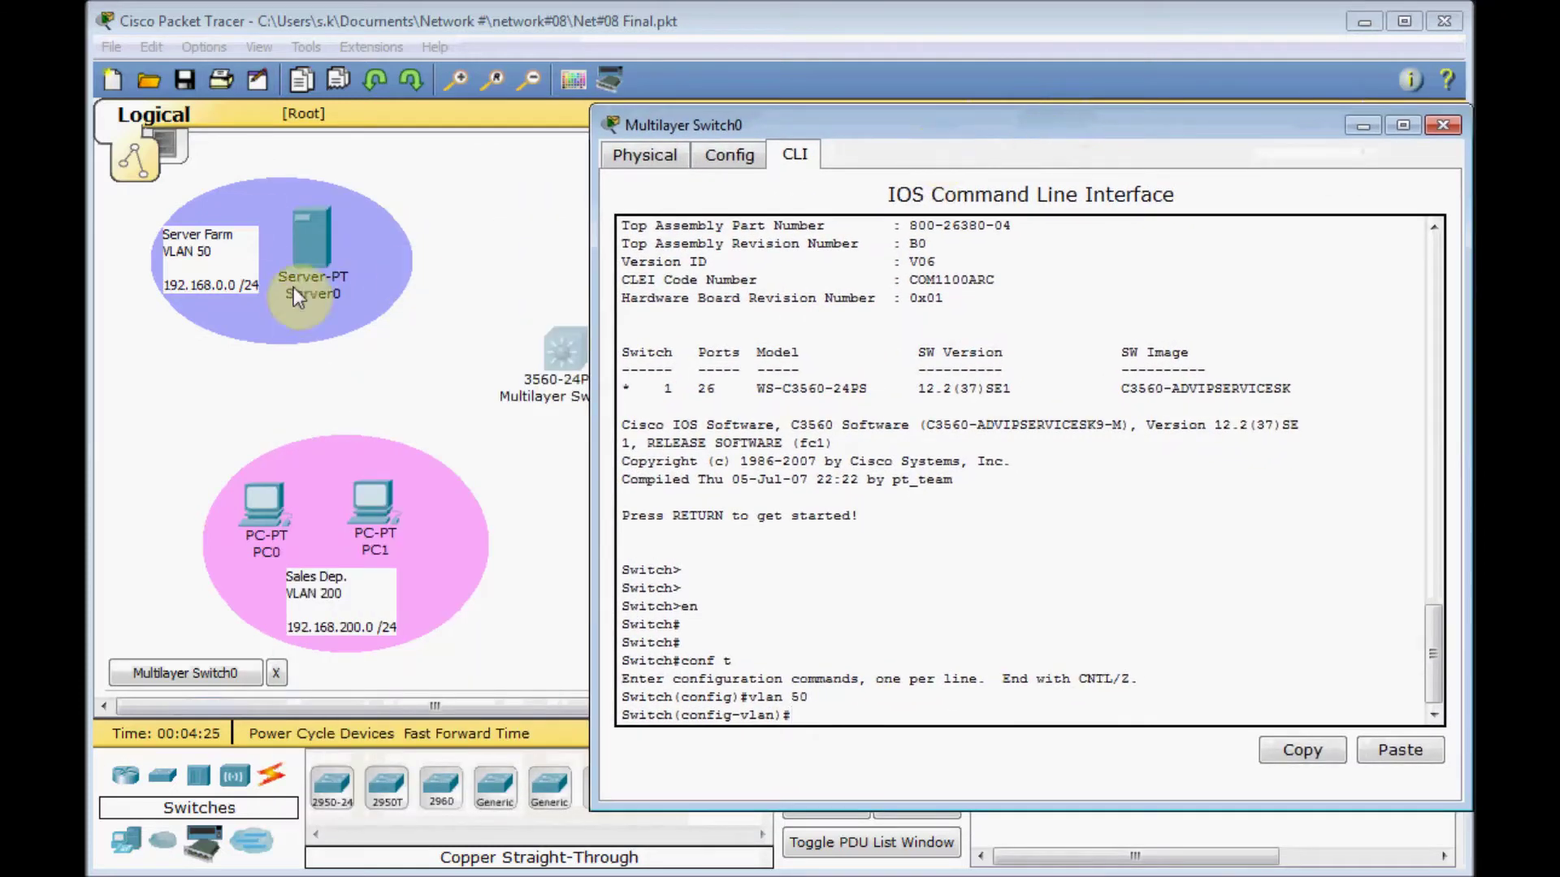
pyautogui.write('name S')
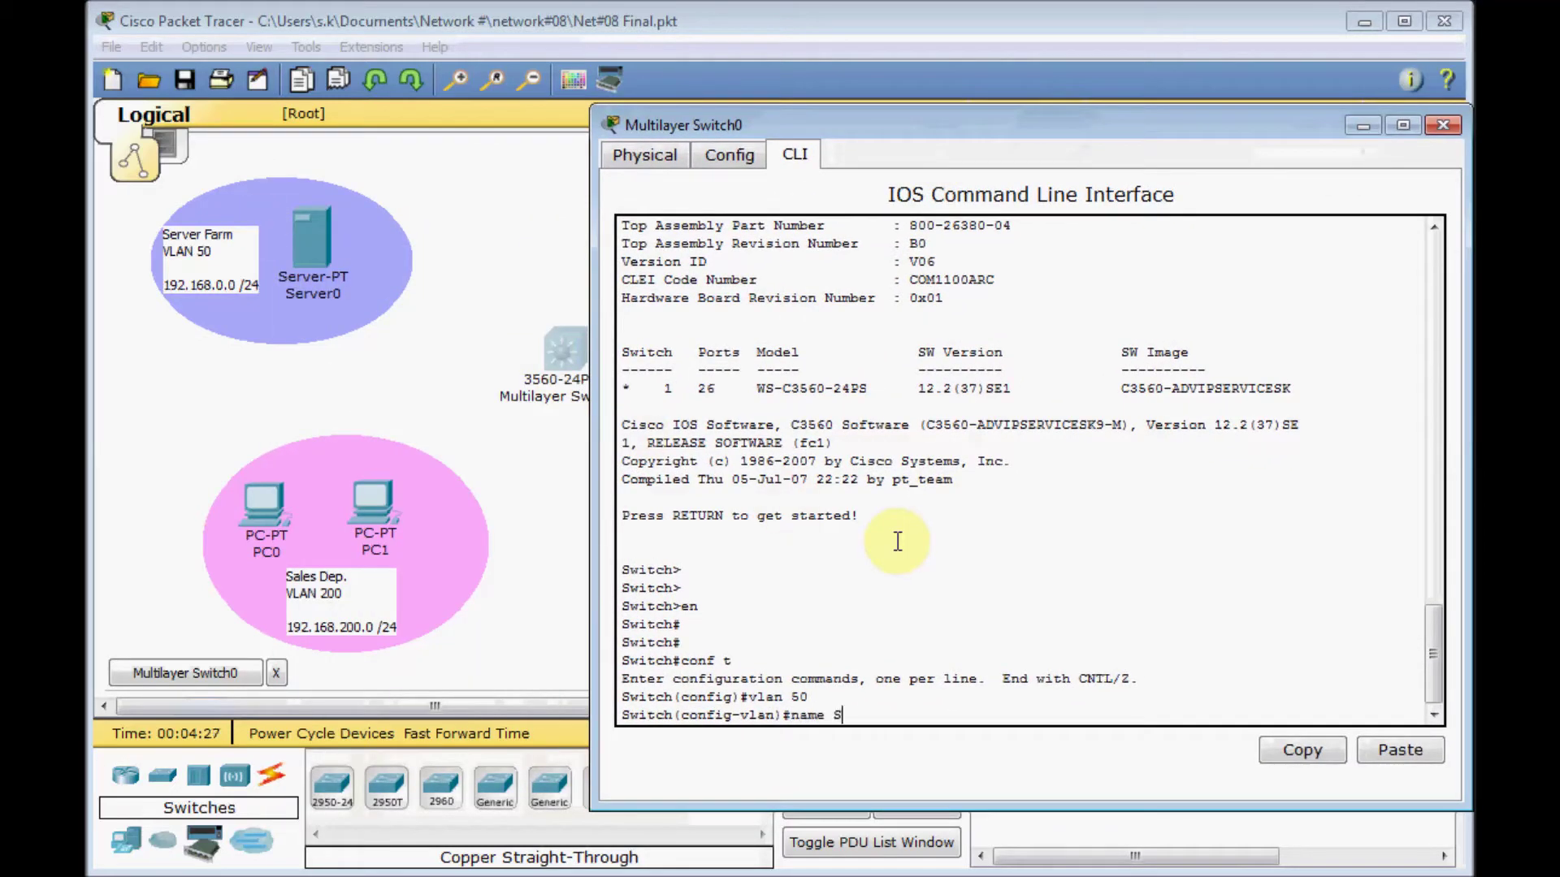
pyautogui.write('ERVER')
pyautogui.press('Return')
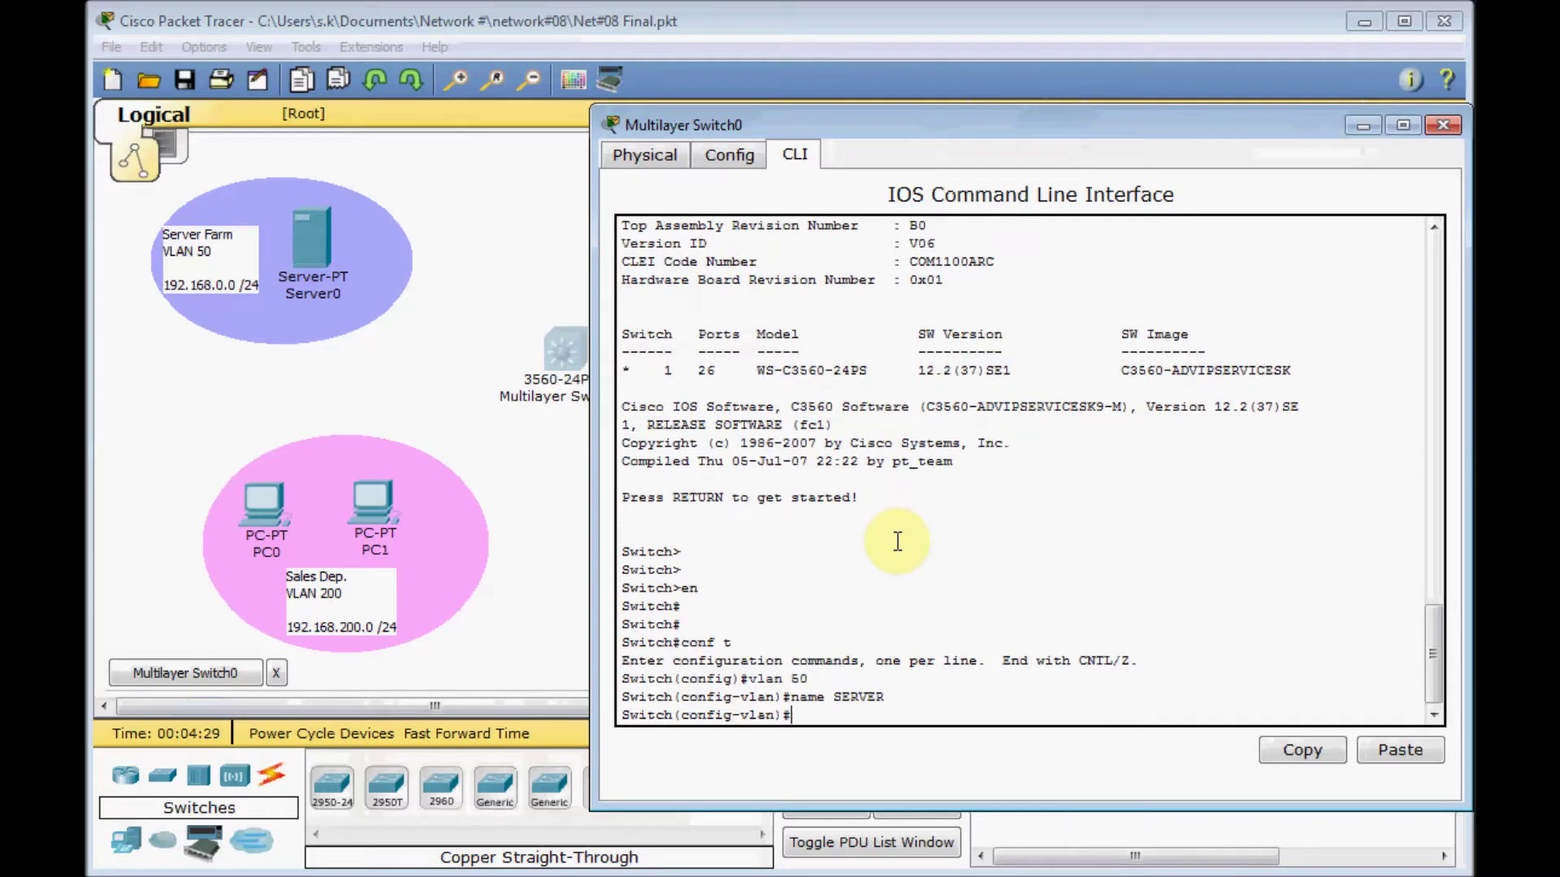
# - Create VLAN 100 named IT and VLAN 200 named SALES, then exit VLAN configuration
pyautogui.write('no')
pyautogui.press('BackSpace')
pyautogui.press('BackSpace')
pyautogui.write('vlan 100')
pyautogui.press('Return')
pyautogui.write('name ')
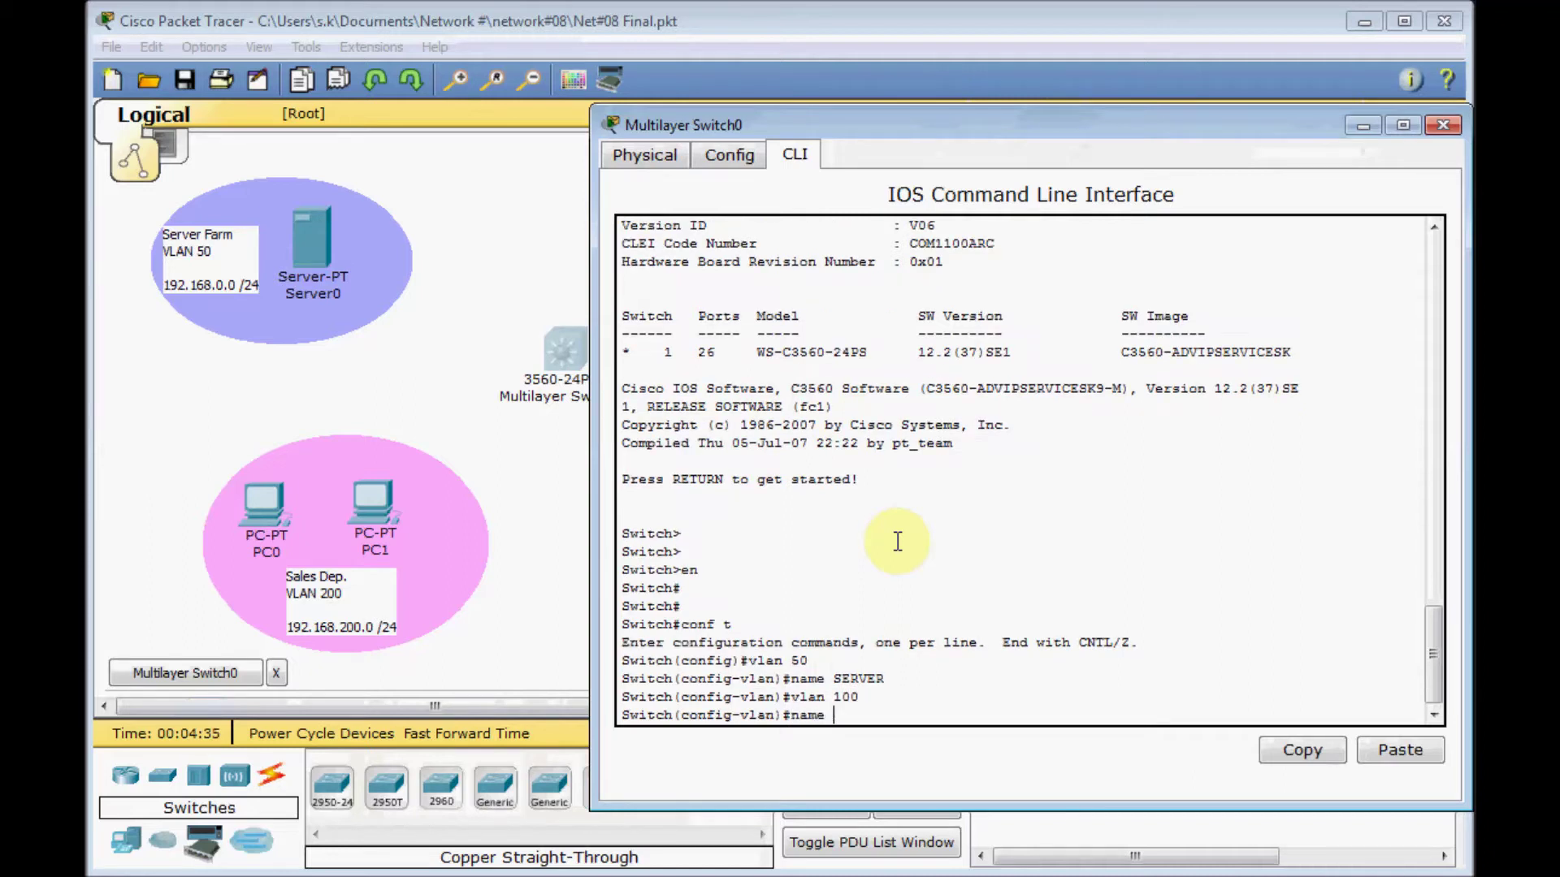
pyautogui.write('IT')
pyautogui.press('Return')
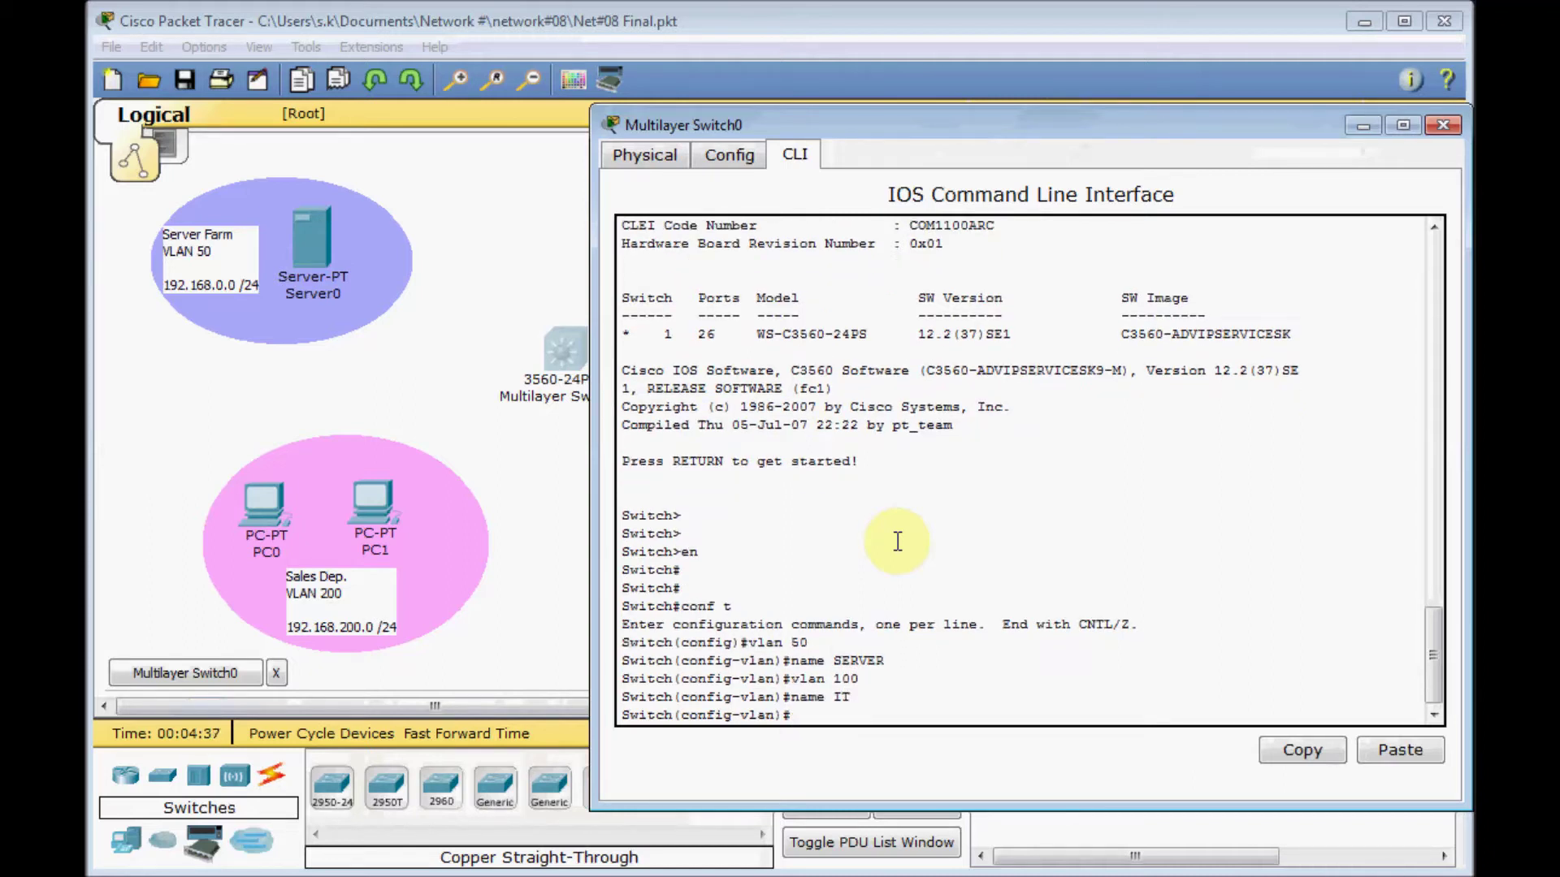
pyautogui.write('vlan 200')
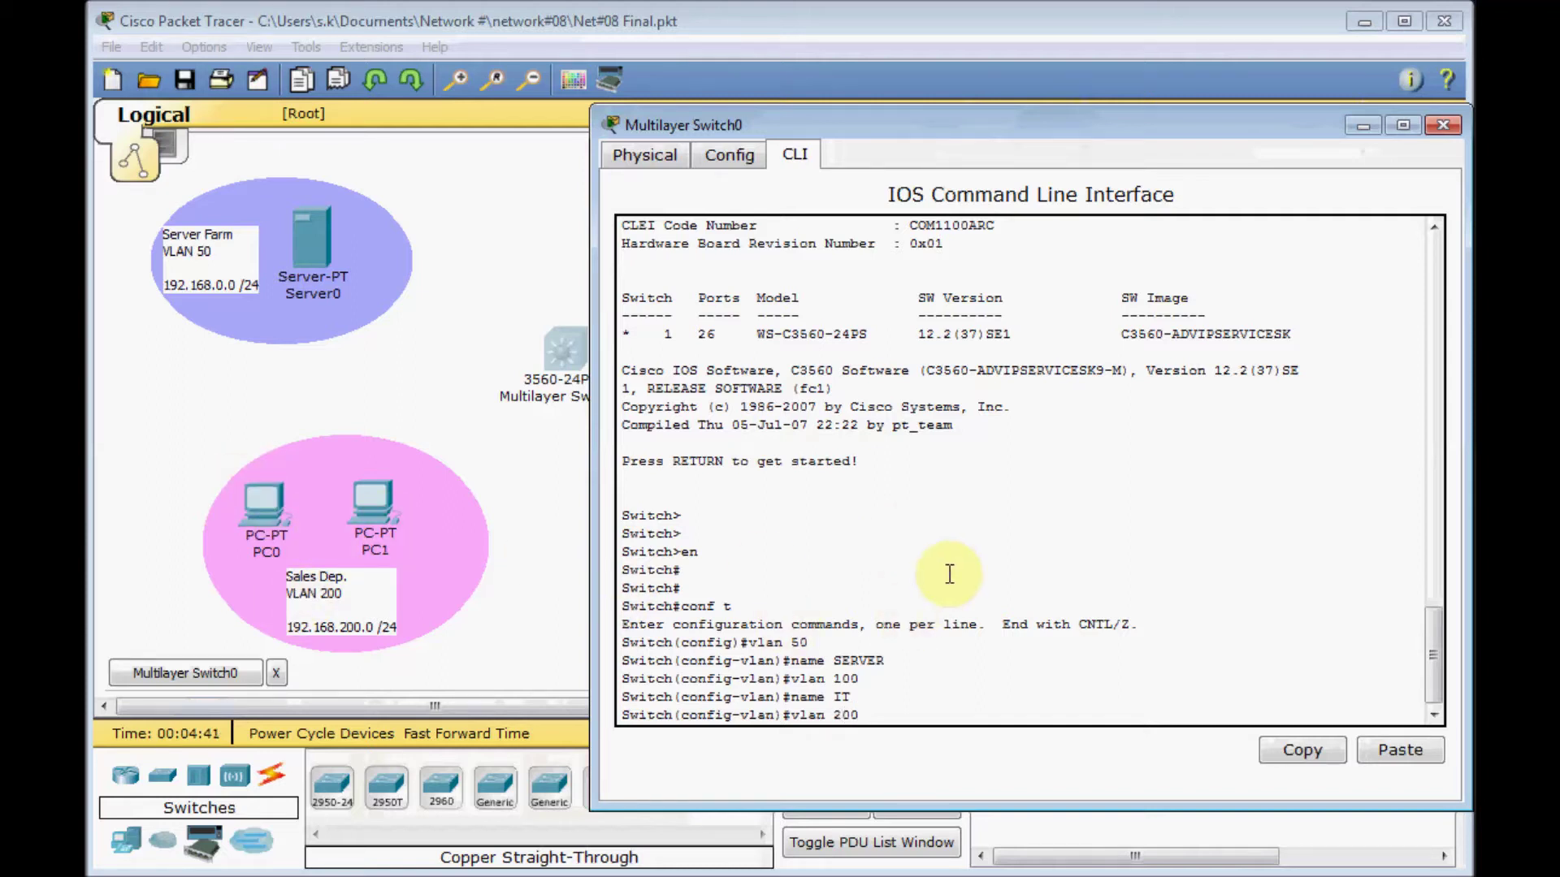
pyautogui.press('Return')
pyautogui.write('name ')
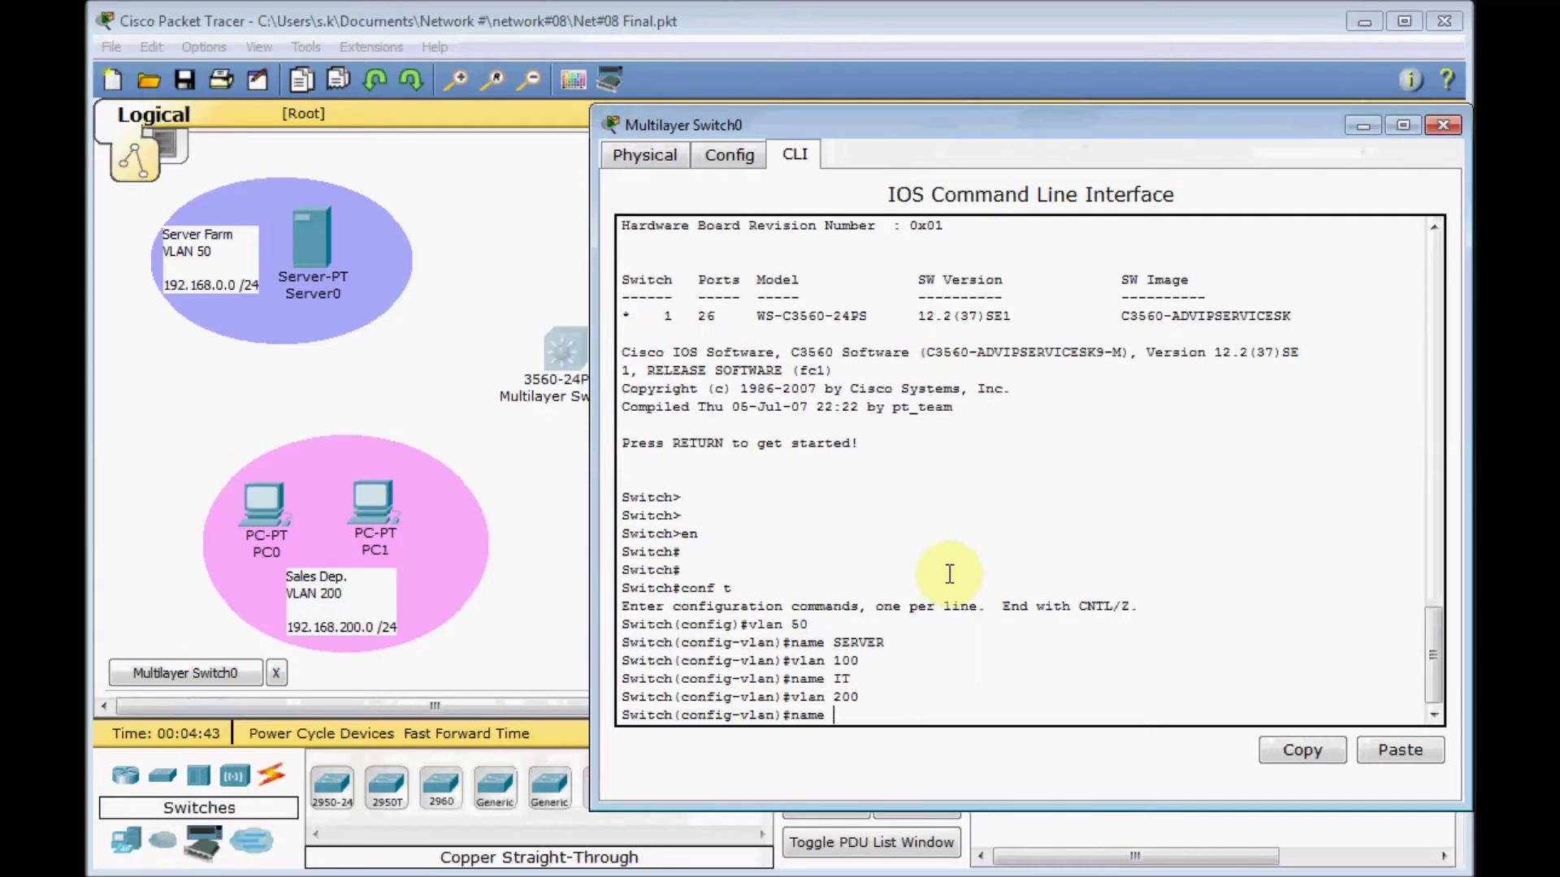
pyautogui.write('SALES')
pyautogui.press('Return')
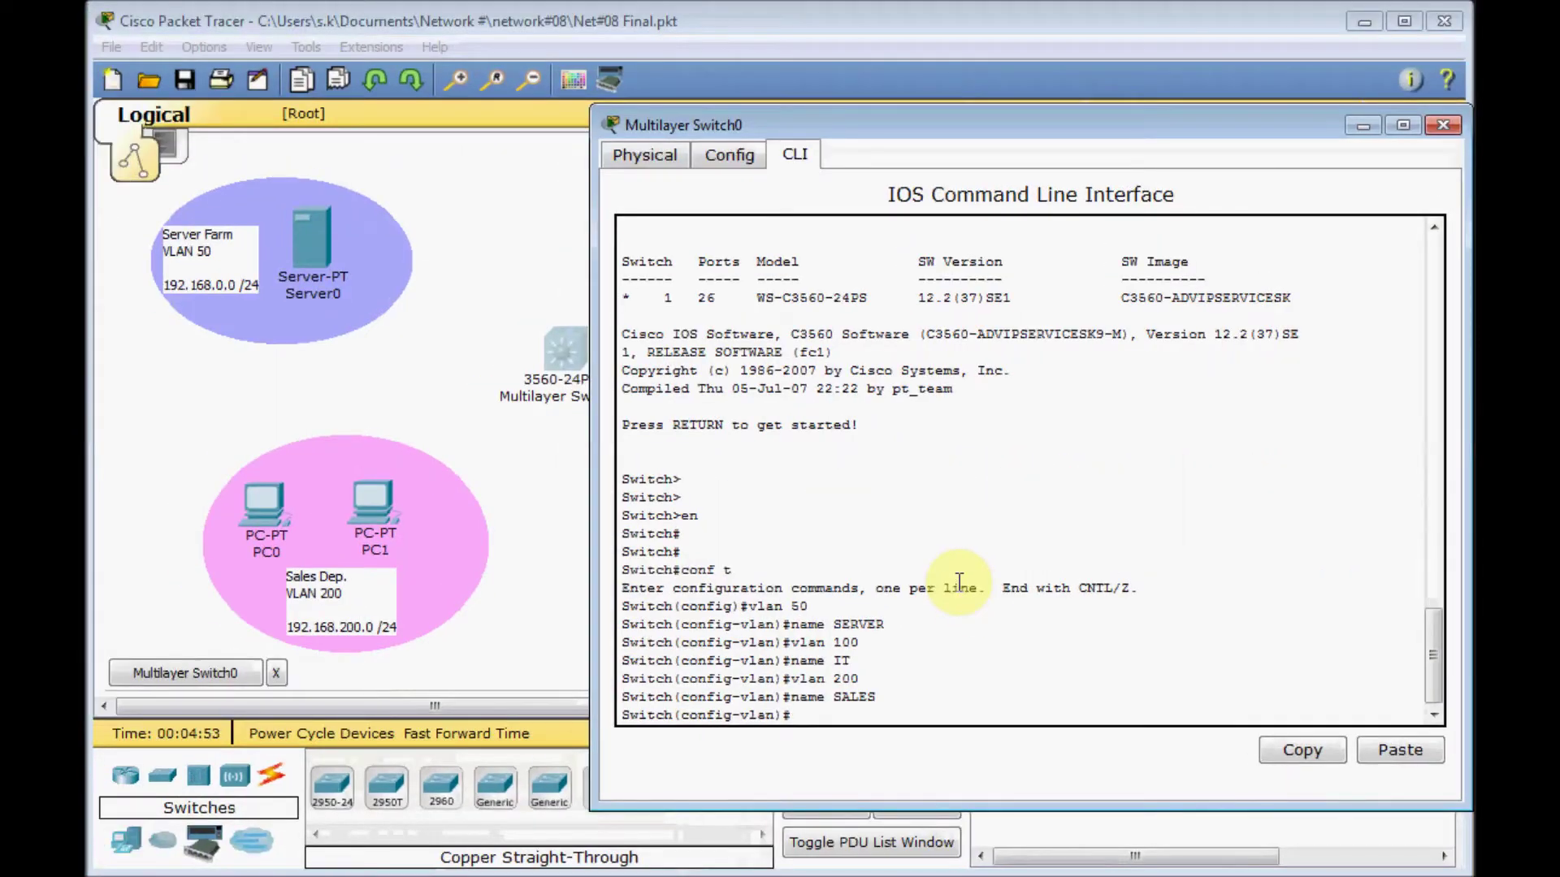
pyautogui.write('exit')
pyautogui.press('Return')
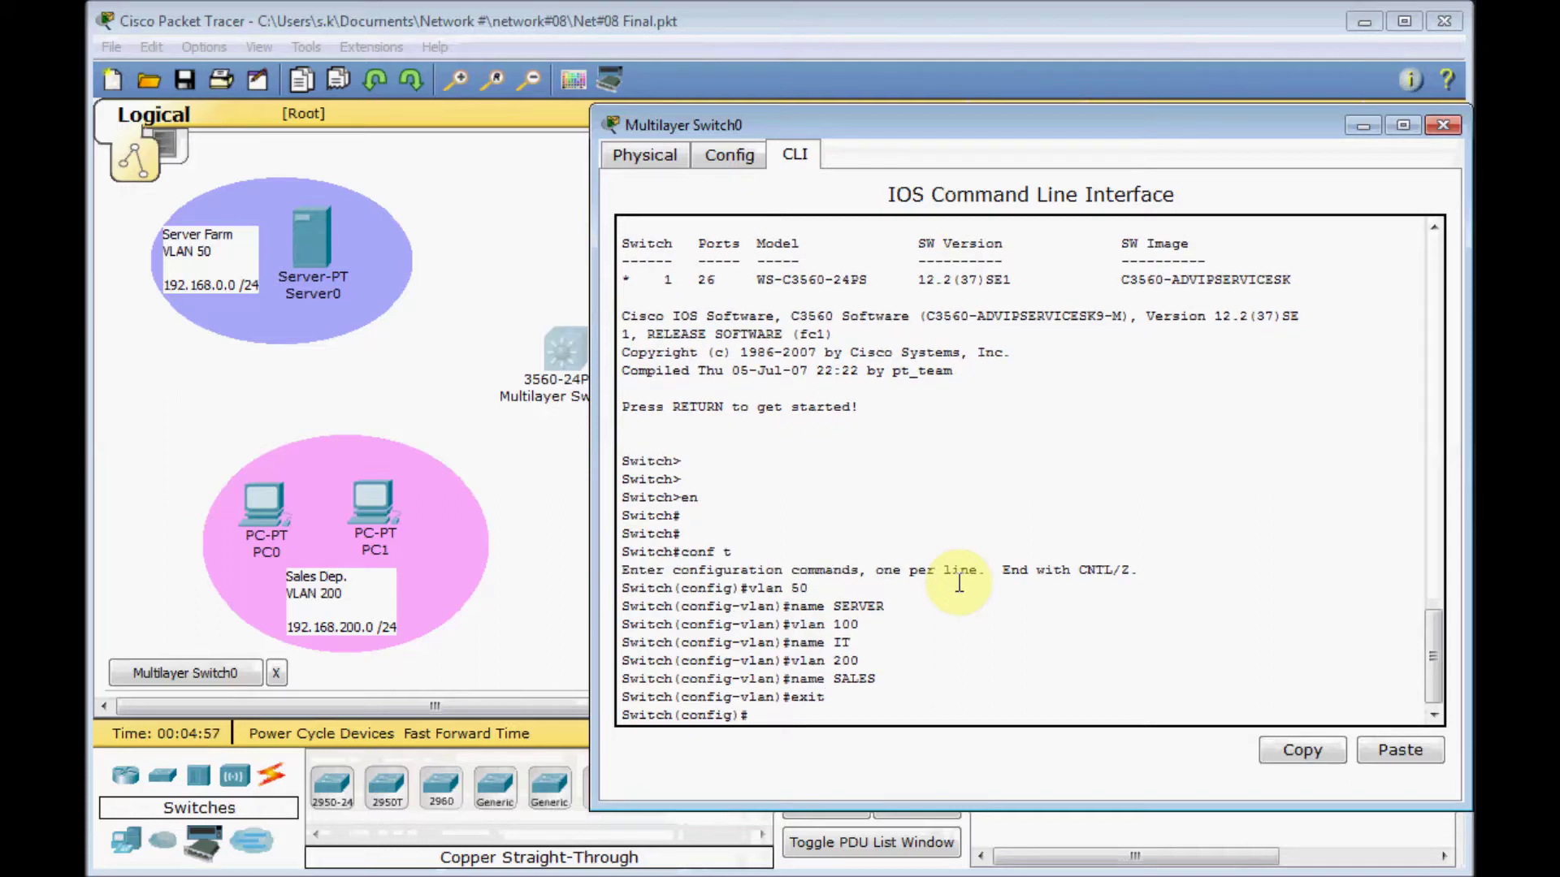
# - Make interface range Fa0/5-10 access ports in VLAN 50
pyautogui.write('int ra')
pyautogui.press('Tab')
pyautogui.write('fa ')
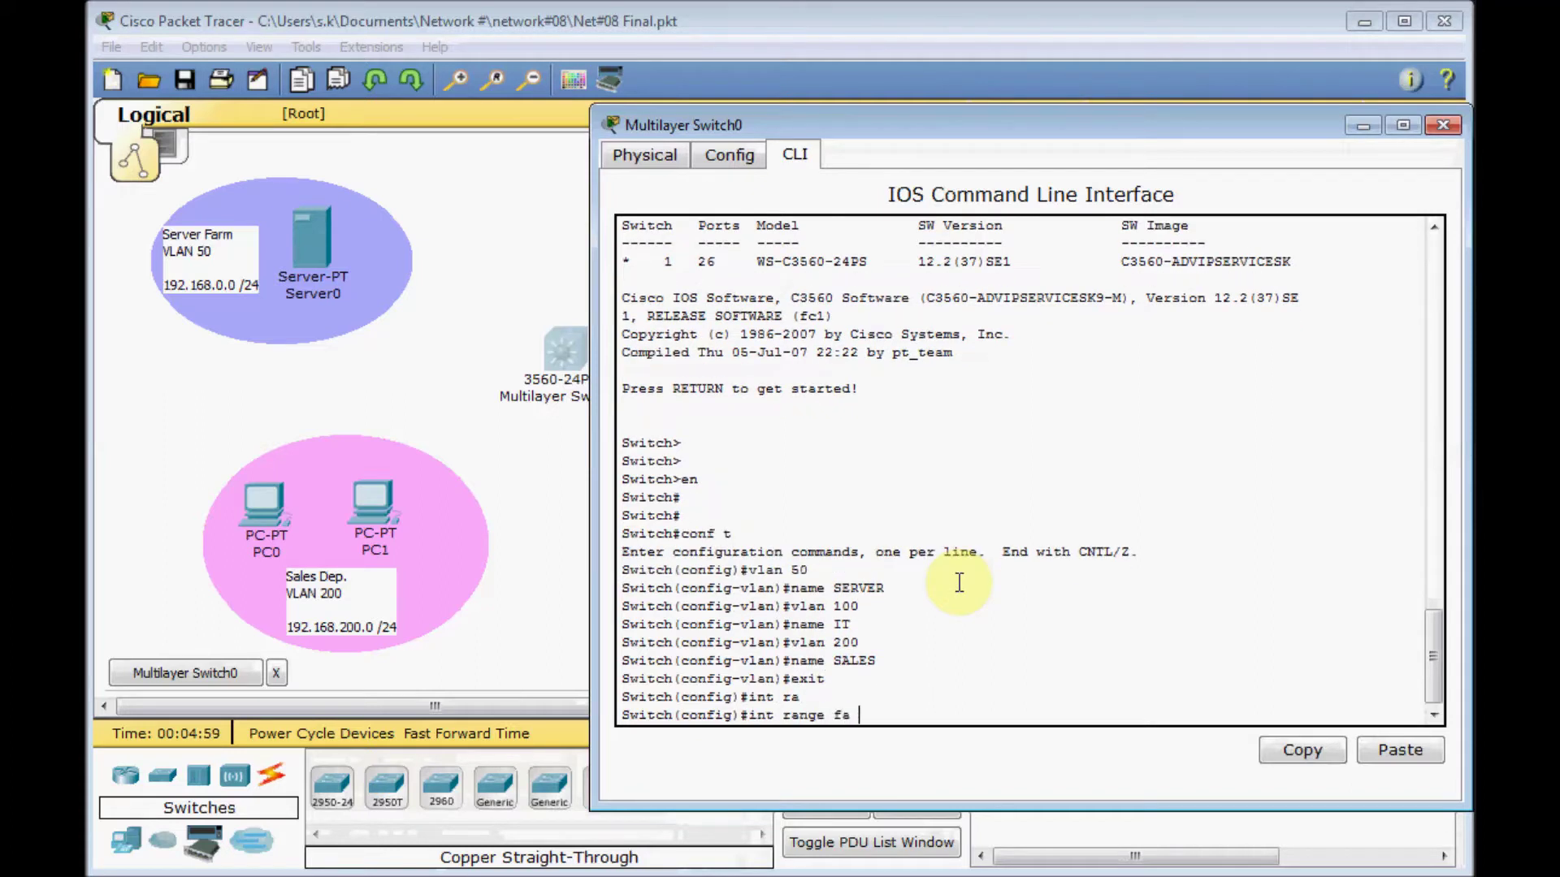
pyautogui.write('0/5 - 10')
pyautogui.press('Return')
pyautogui.write('swi')
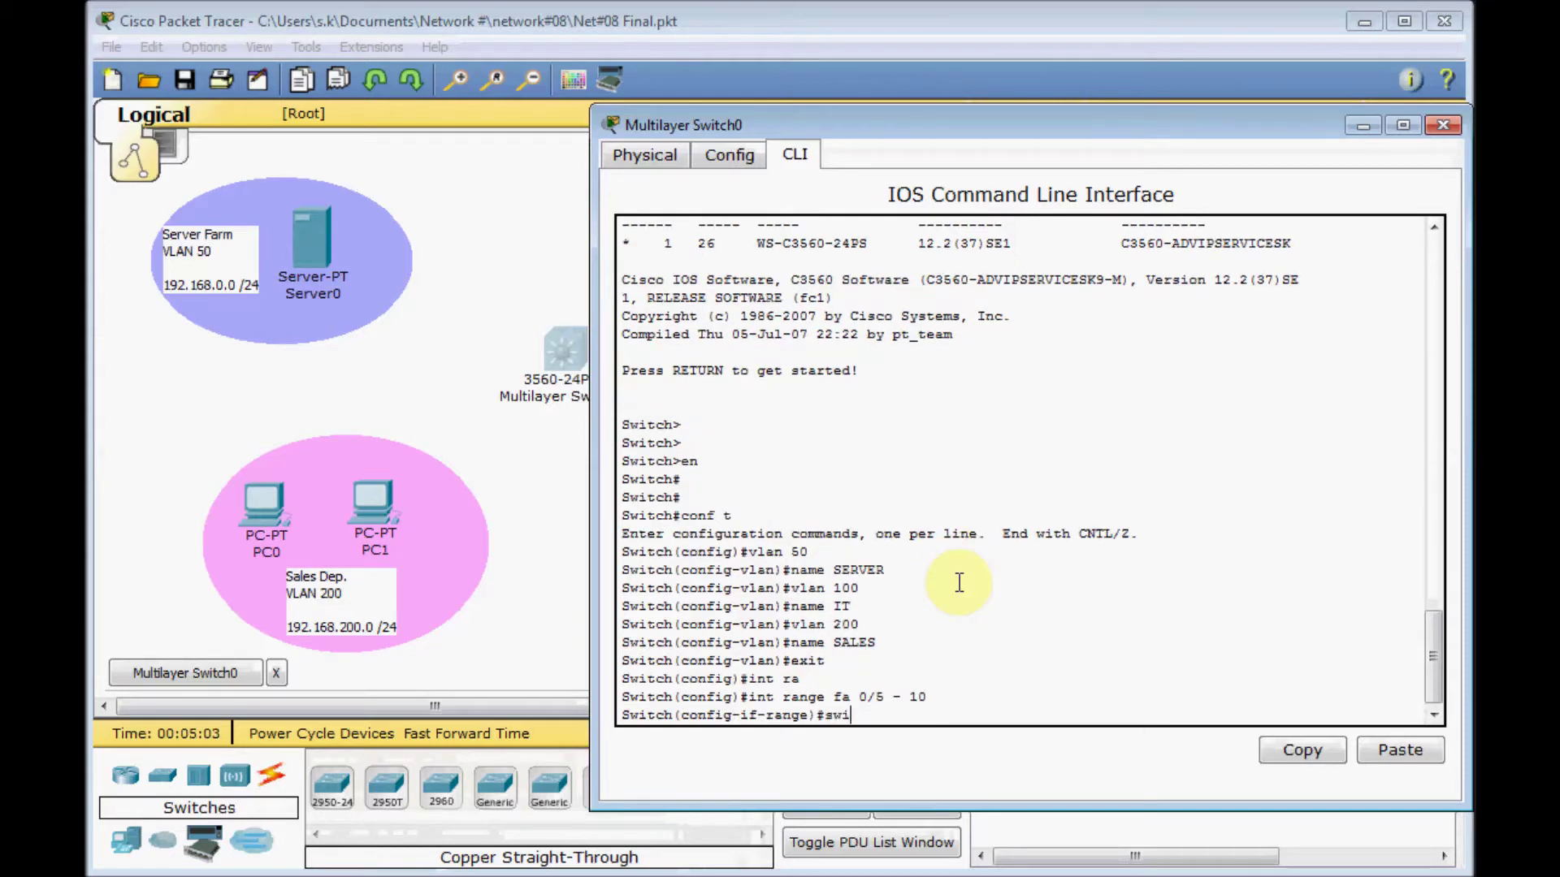
pyautogui.press('Tab')
pyautogui.write('mo')
pyautogui.press('Tab')
pyautogui.write('acc')
pyautogui.press('Tab')
pyautogui.press('Return')
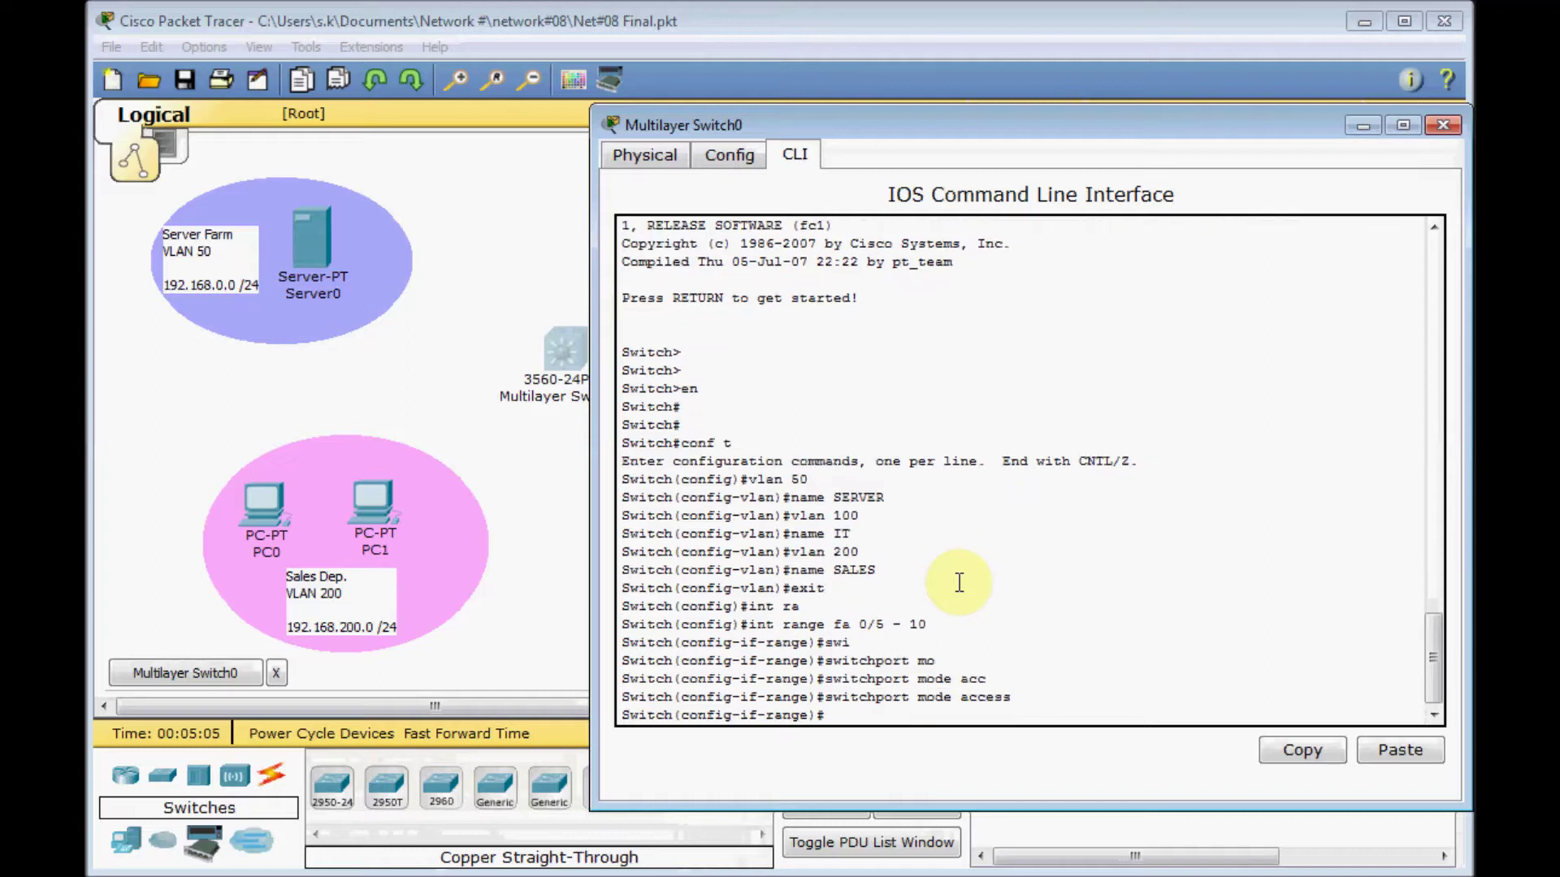
pyautogui.write('swi')
pyautogui.press('Tab')
pyautogui.write('acc')
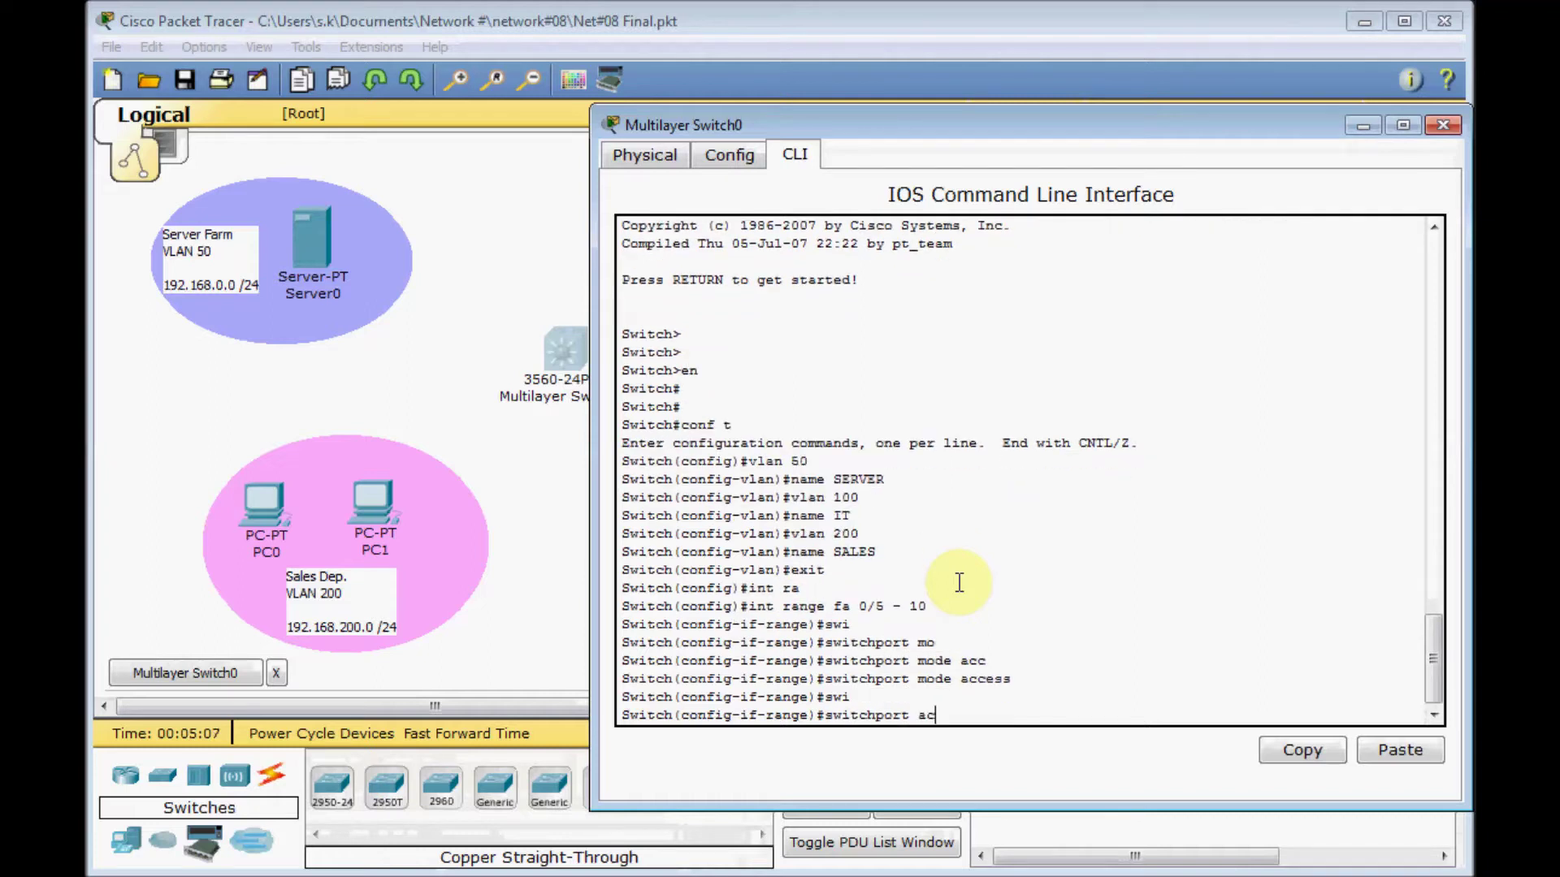
pyautogui.press('Tab')
pyautogui.write('vlan 50')
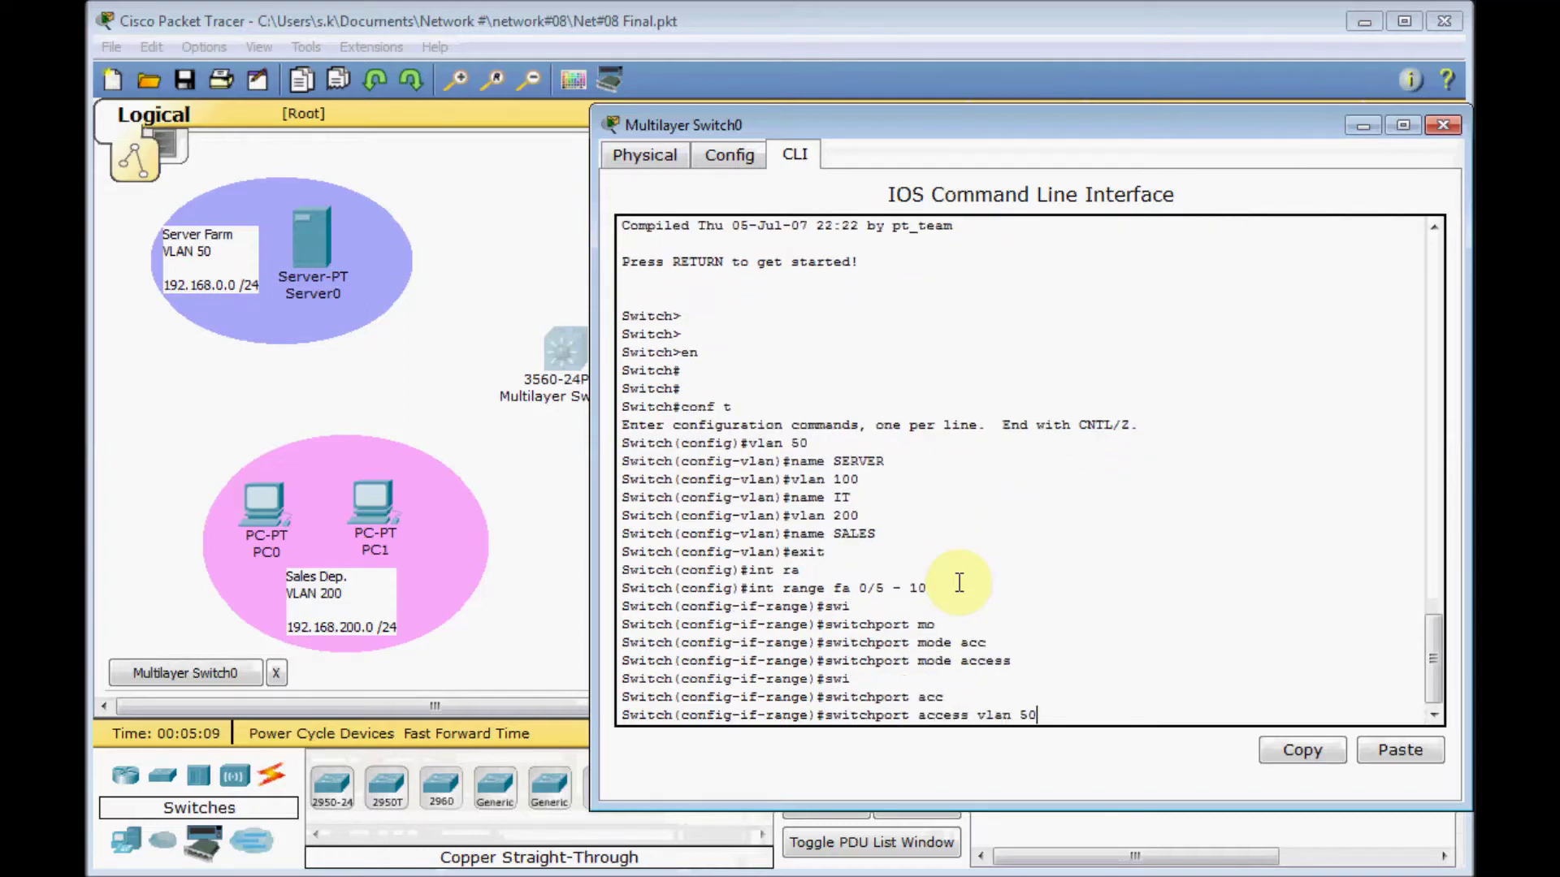
pyautogui.press('Return')
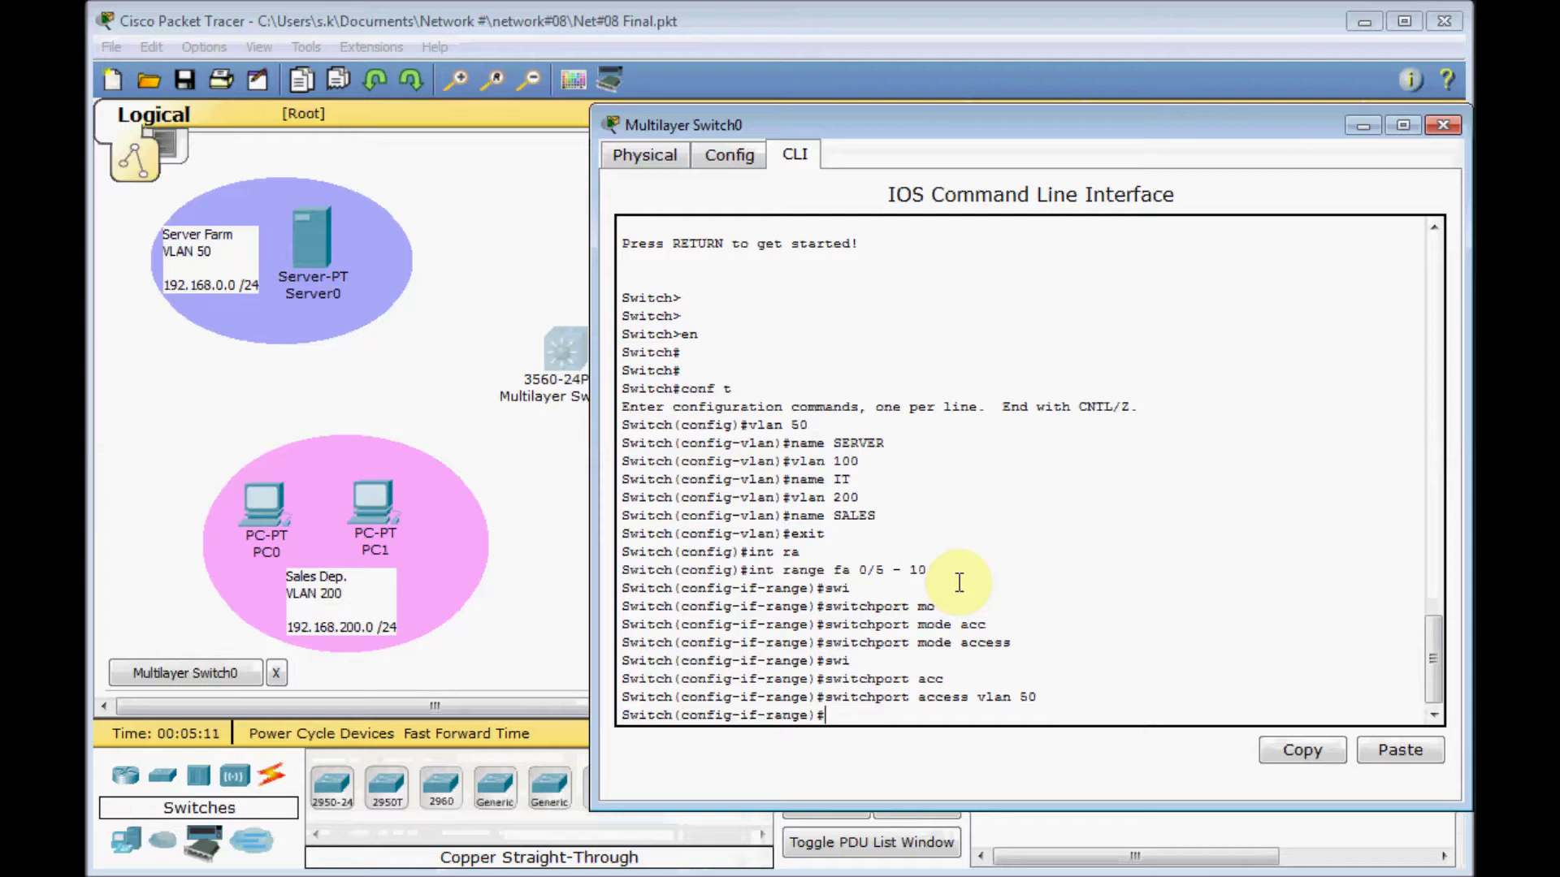
# - Make interface range Fa0/11-15 access ports in VLAN 200
pyautogui.write('int ra')
pyautogui.press('Tab')
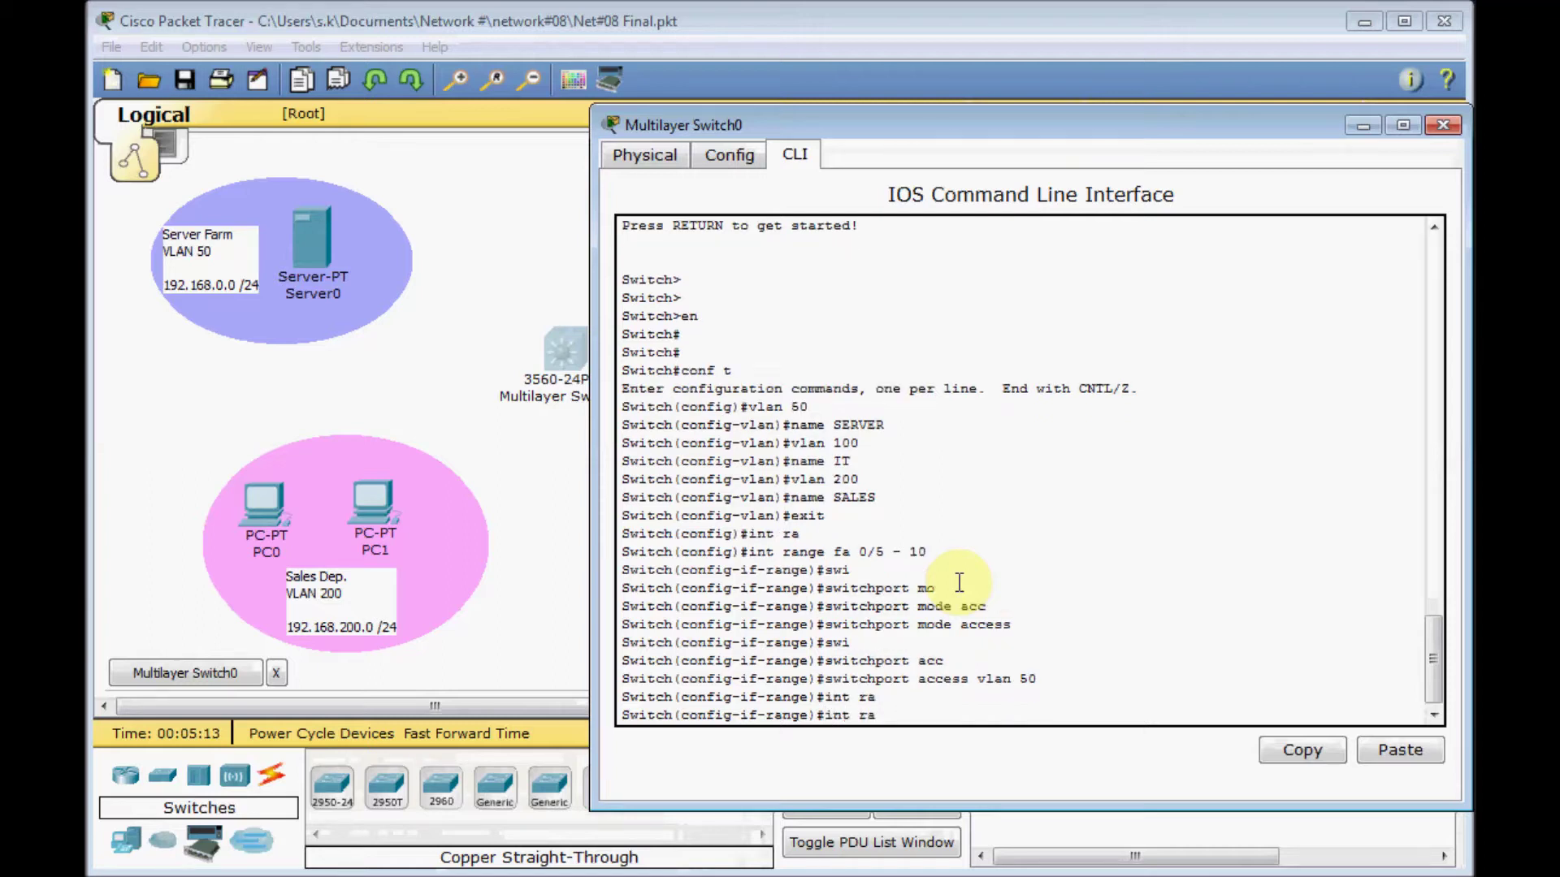
pyautogui.press('BackSpace')
pyautogui.press('BackSpace')
pyautogui.press('BackSpace')
pyautogui.press('BackSpace')
pyautogui.press('BackSpace')
pyautogui.press('BackSpace')
pyautogui.write('exit')
pyautogui.press('Return')
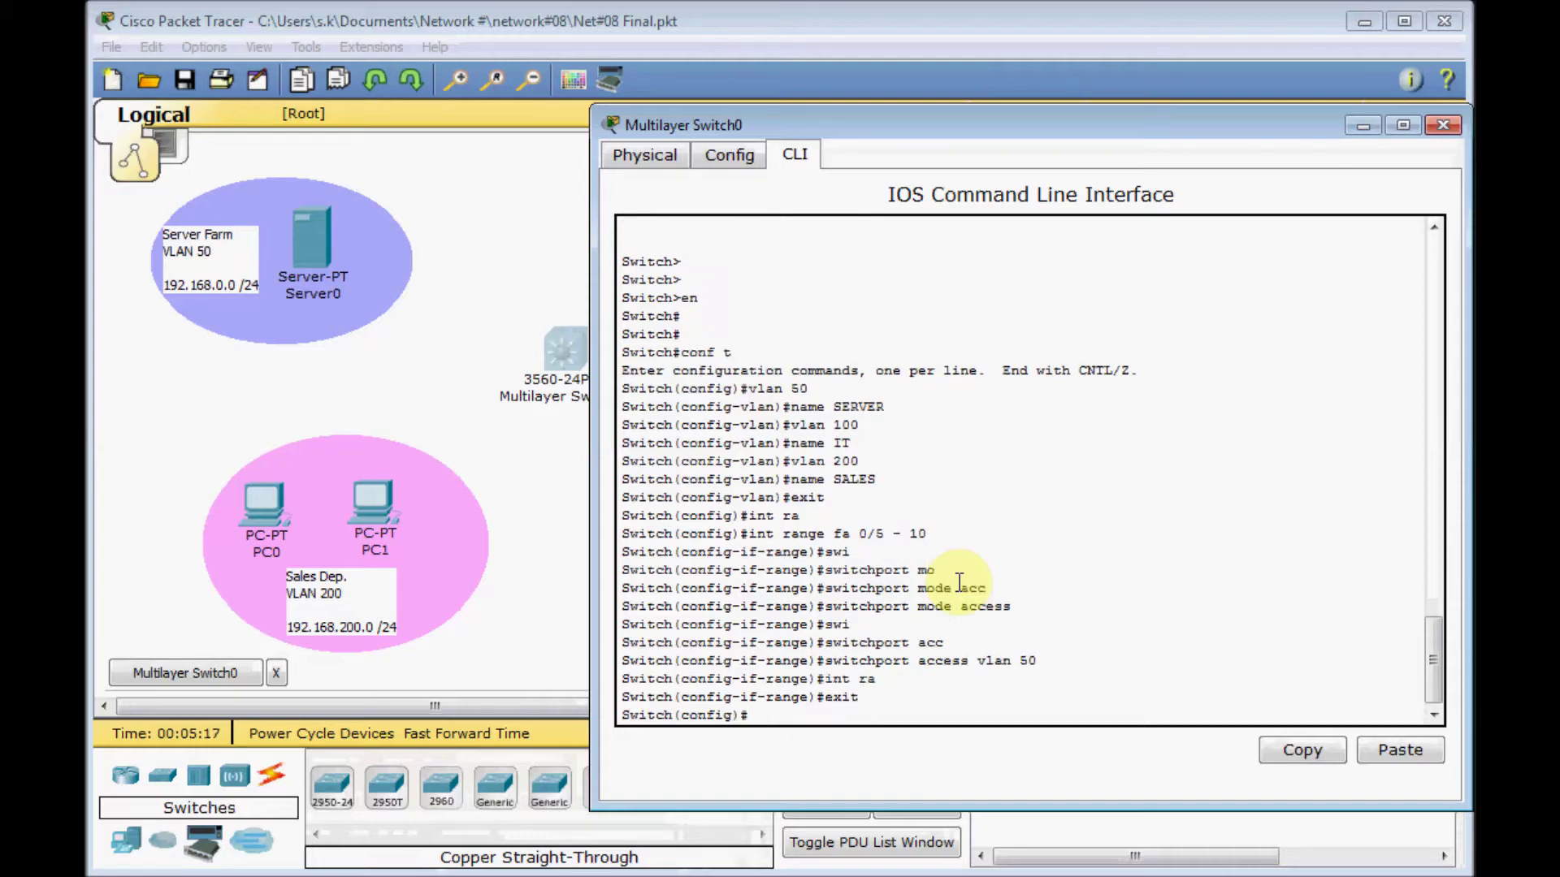
pyautogui.write('int r')
pyautogui.press('Tab')
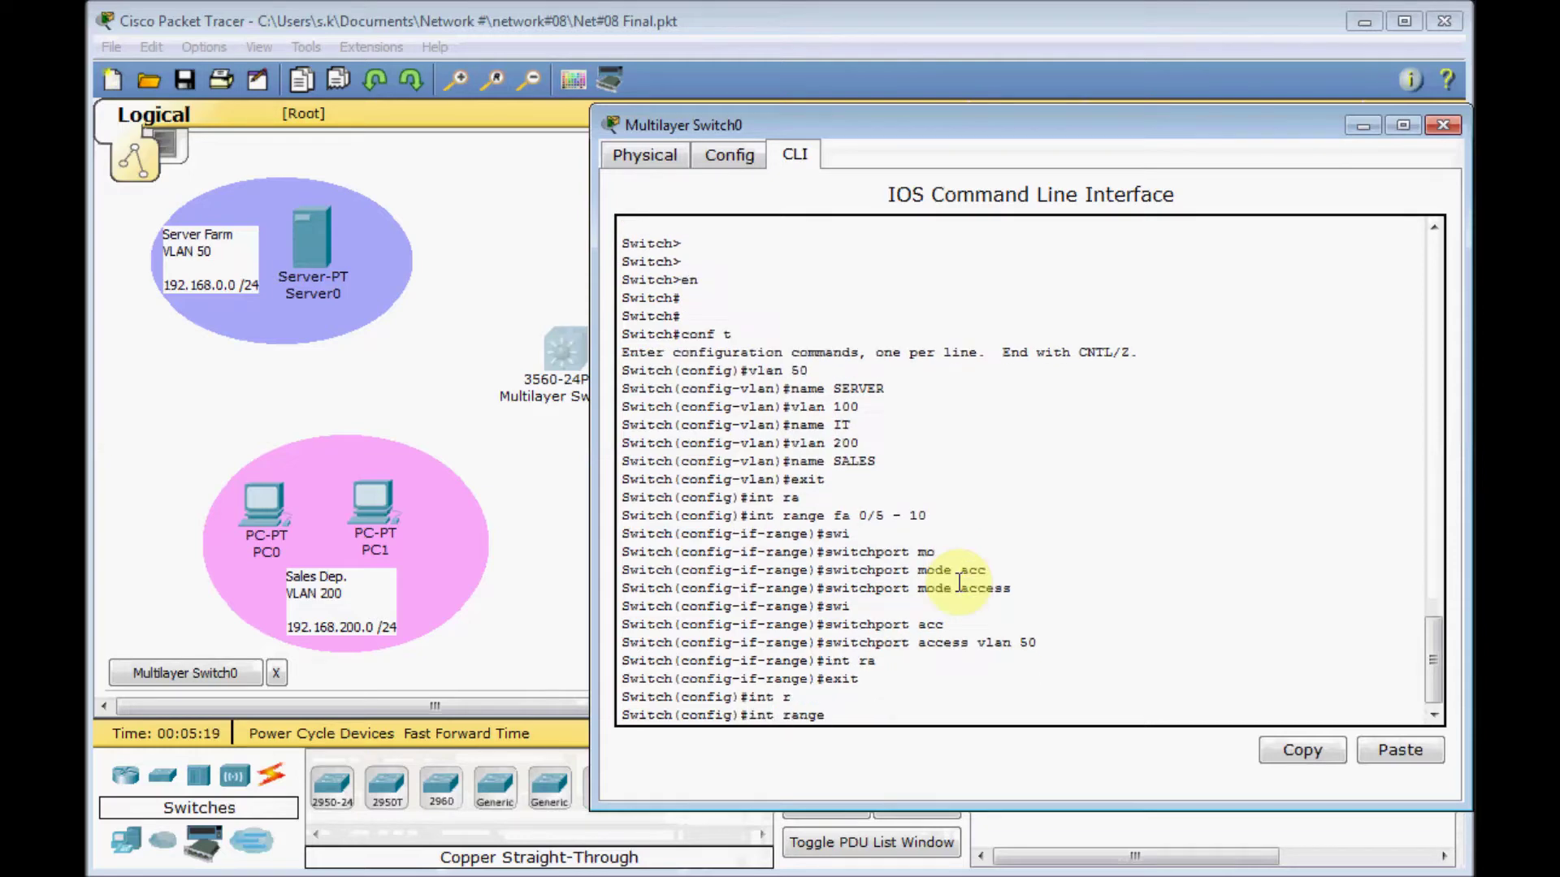
pyautogui.write('fa 0/11 - 15')
pyautogui.press('Return')
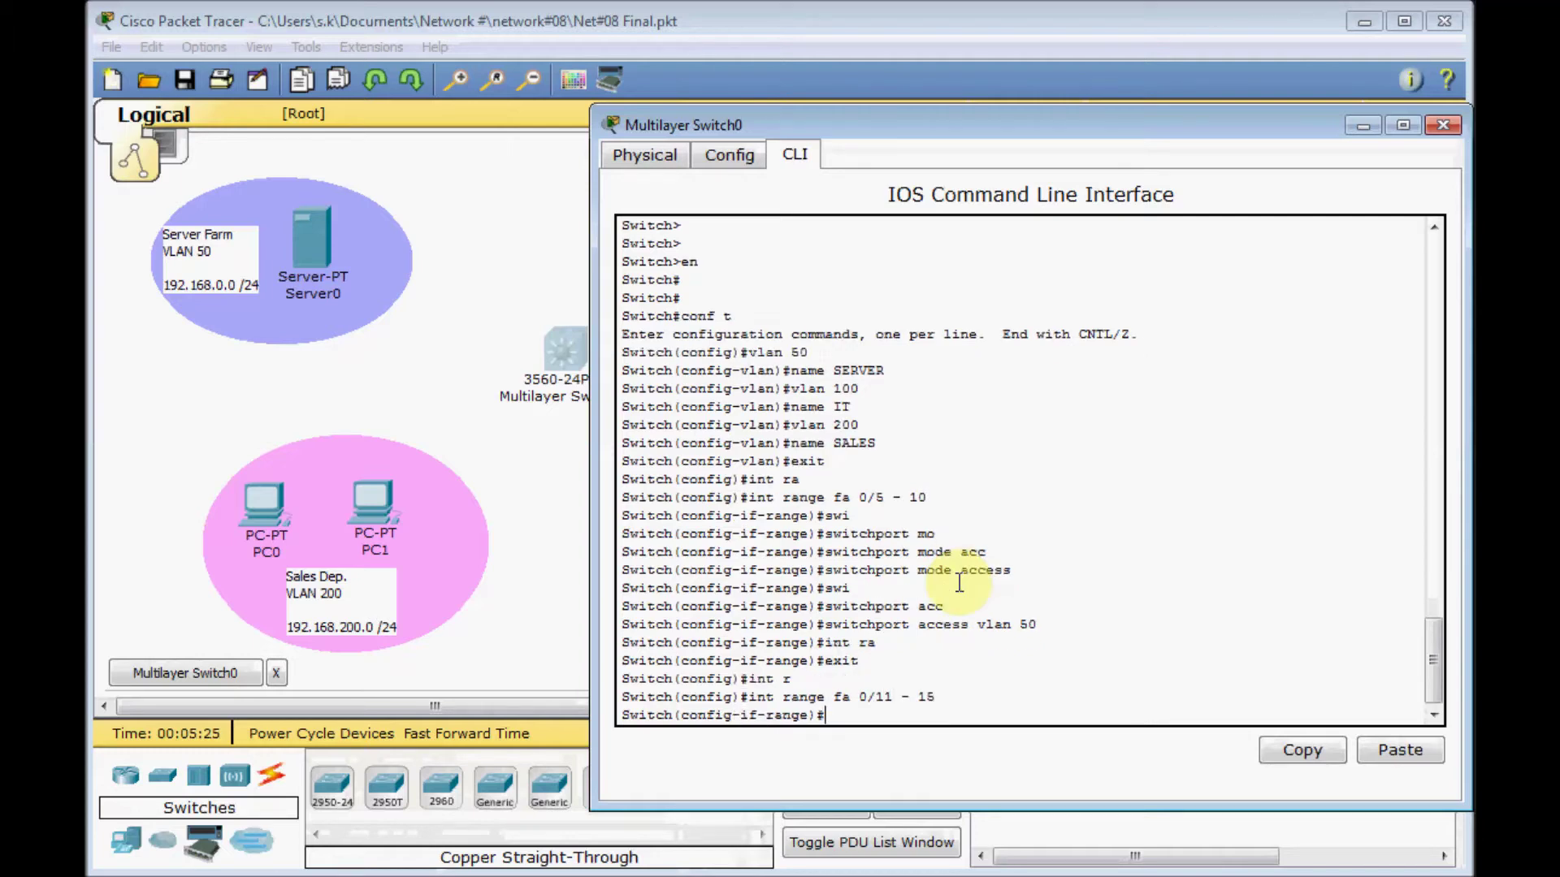
pyautogui.write('swi')
pyautogui.press('Tab')
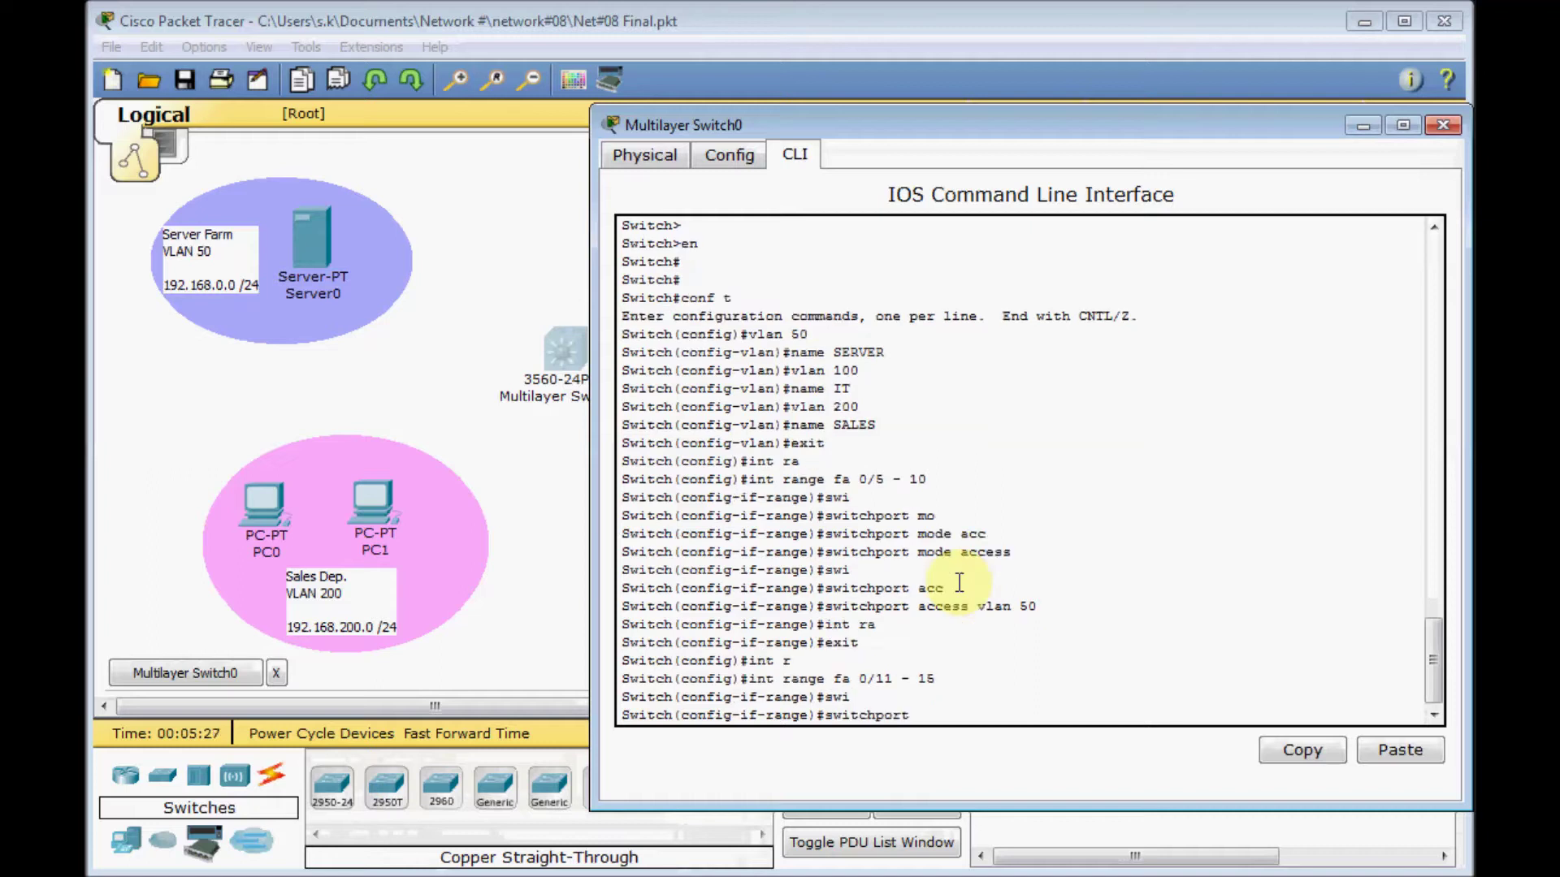
pyautogui.write('mo')
pyautogui.press('Tab')
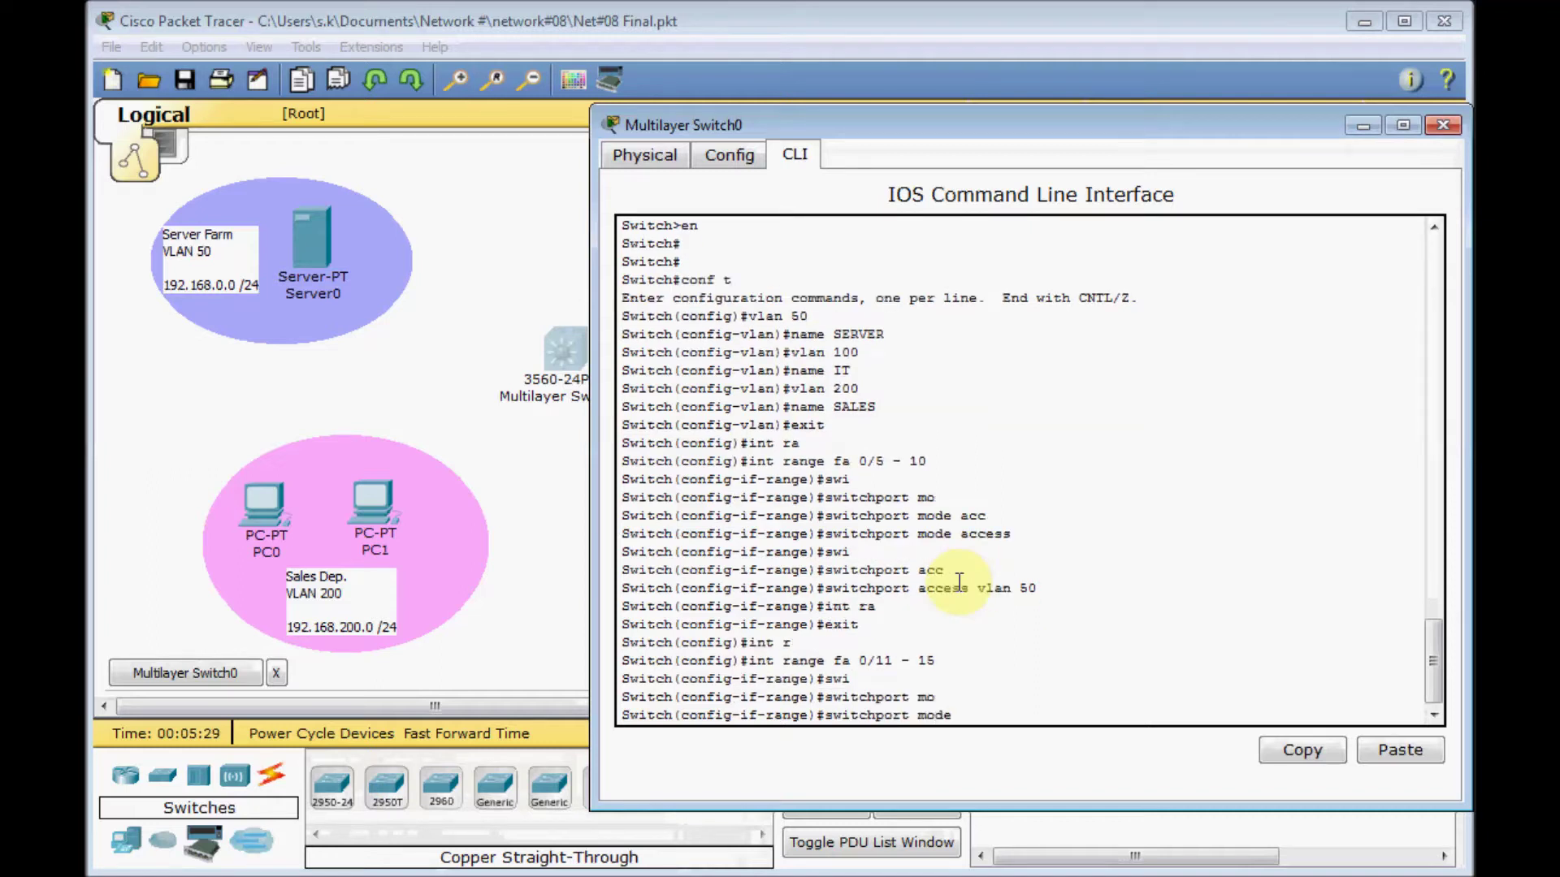
pyautogui.write('acc')
pyautogui.press('Tab')
pyautogui.press('Return')
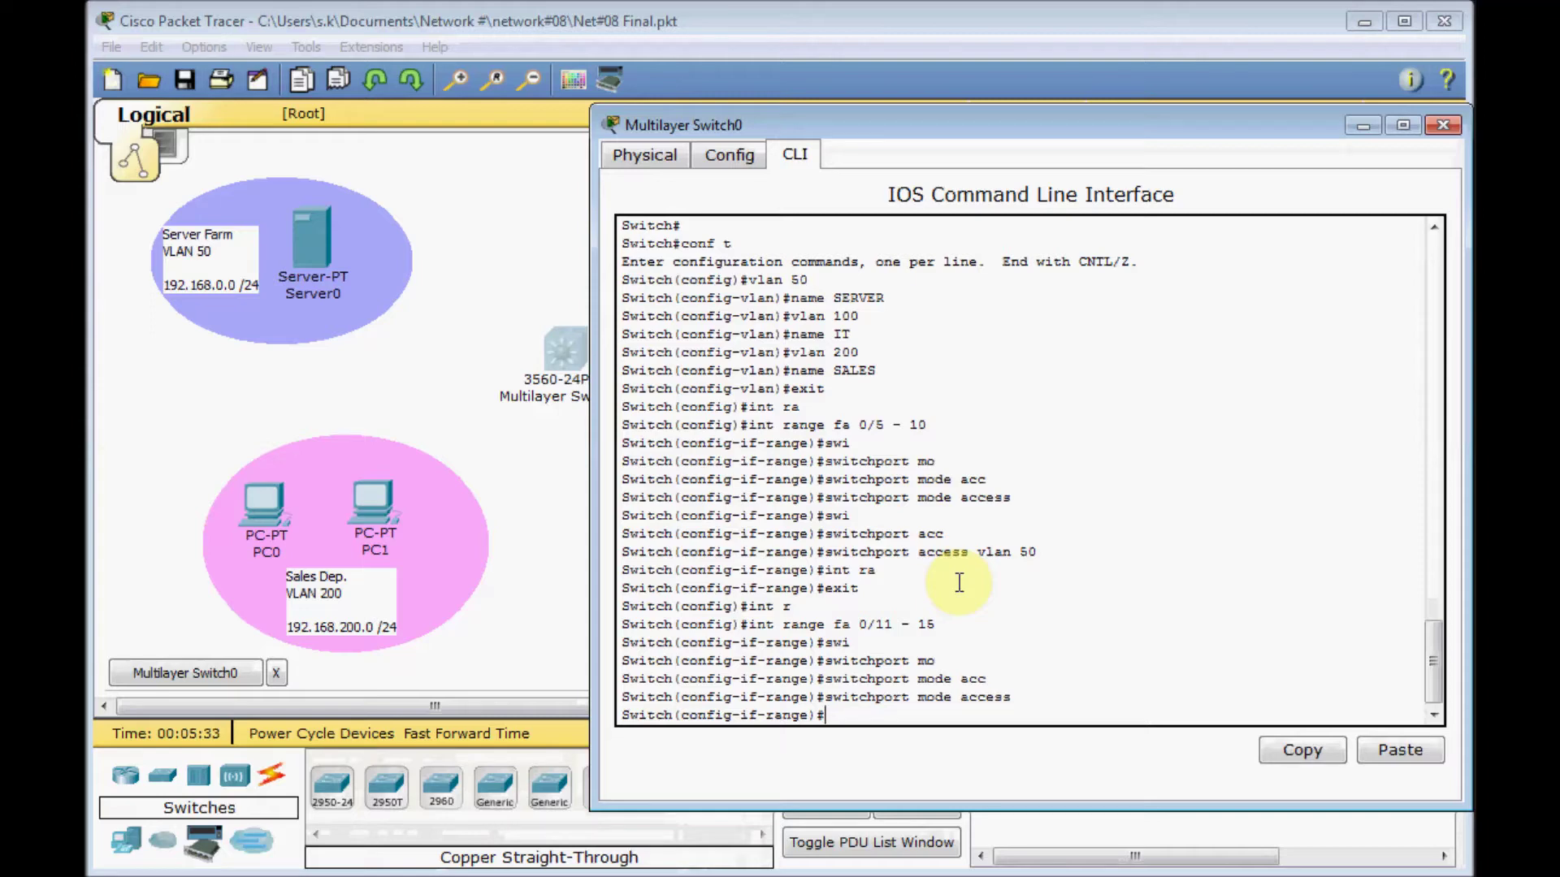
pyautogui.write('sw')
pyautogui.press('Tab')
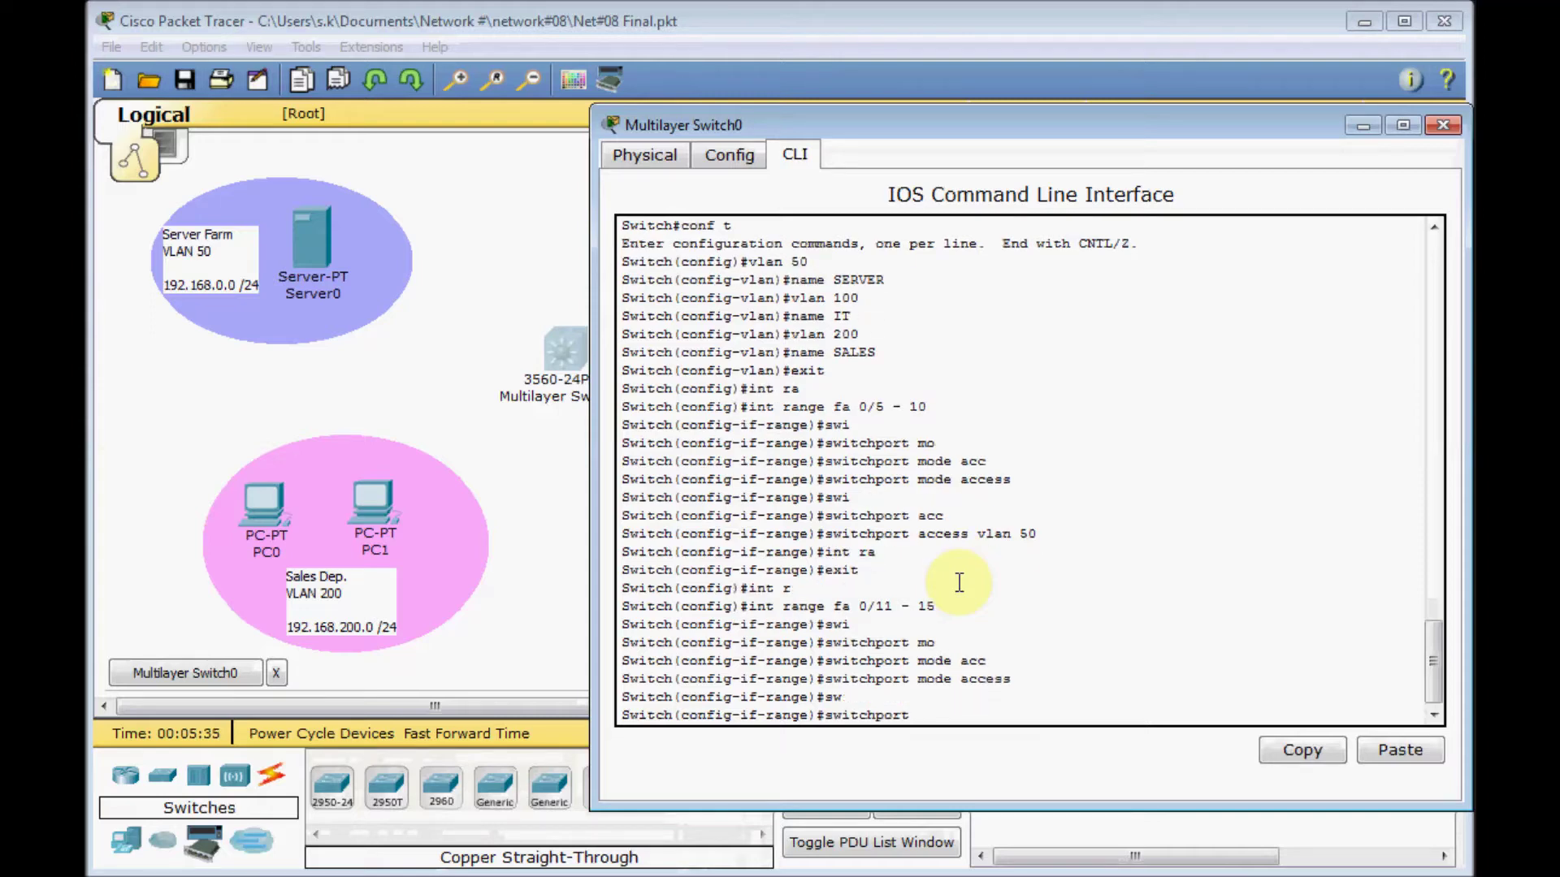
pyautogui.write('acc')
pyautogui.press('Tab')
pyautogui.write('v')
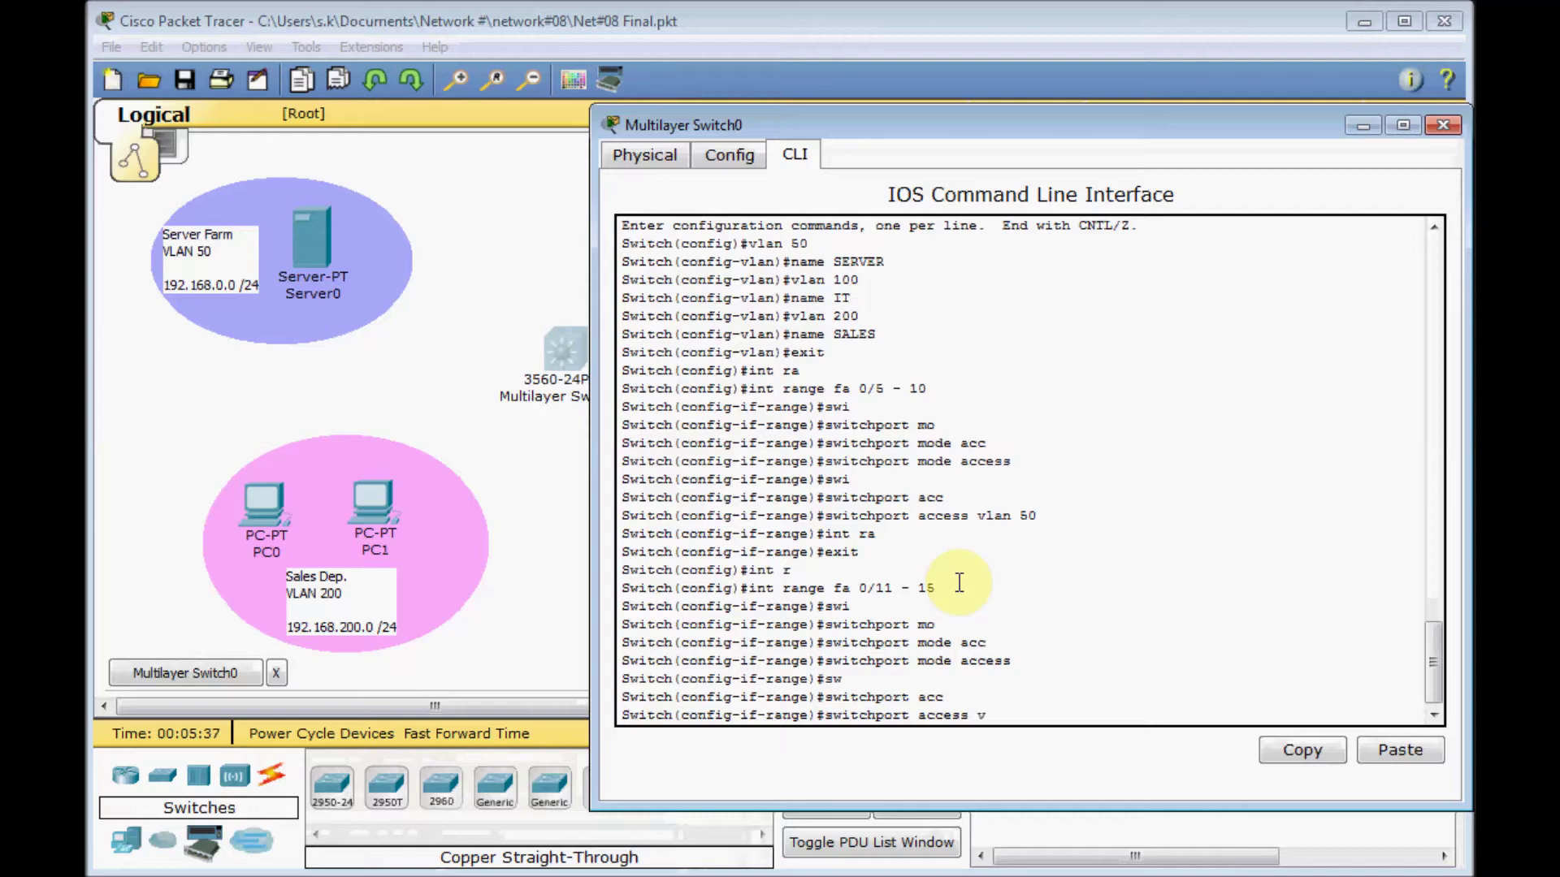
pyautogui.write('lan 200')
pyautogui.press('Return')
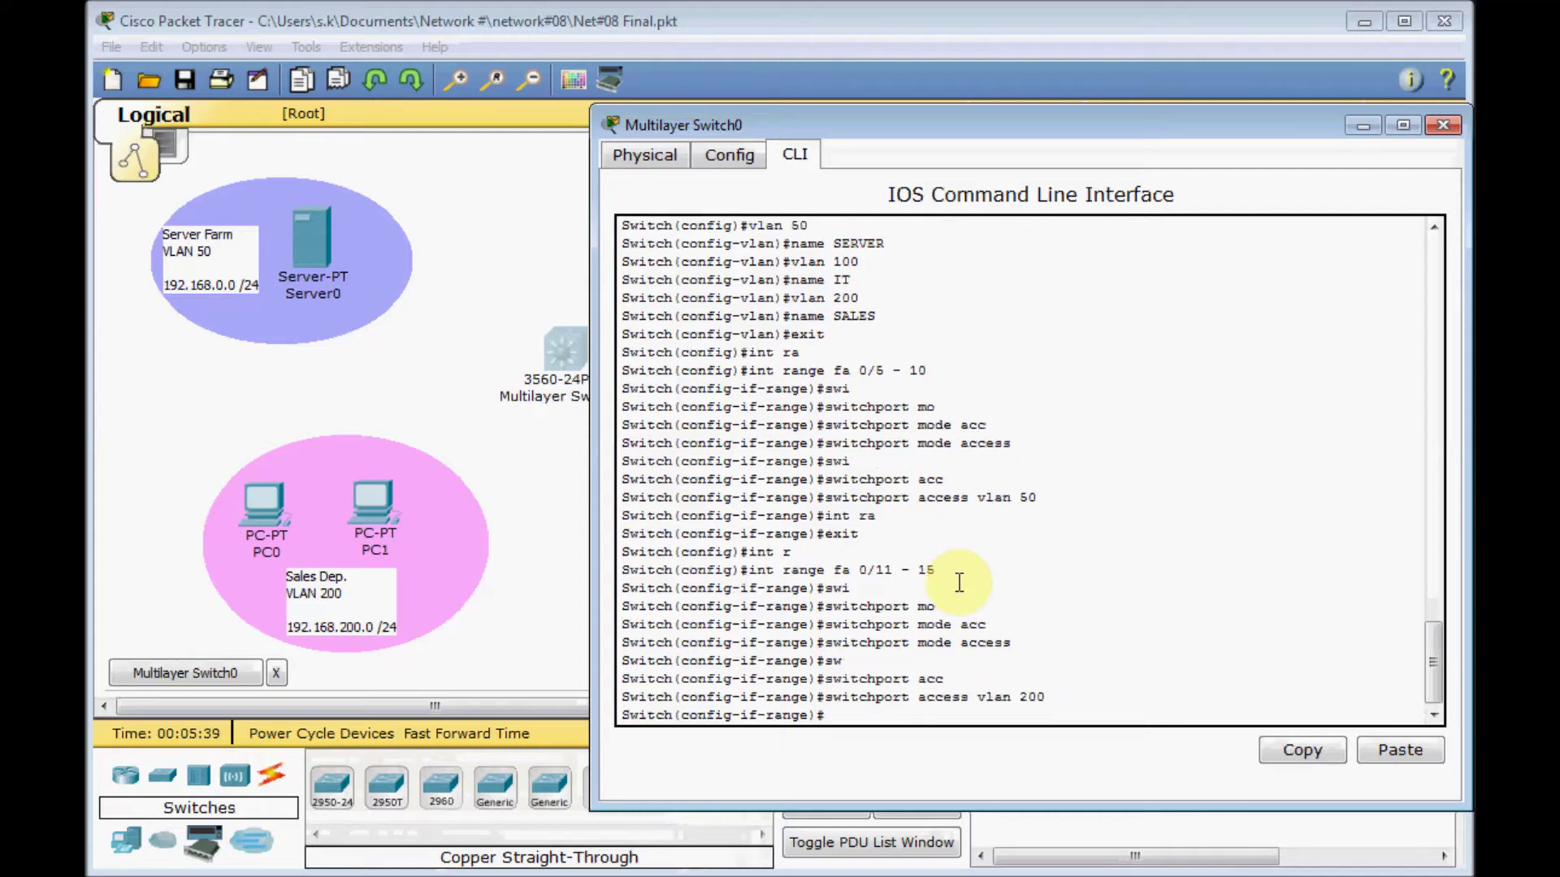
# - Make interface range Fa0/16-20 access ports in VLAN 100 and leave configuration mode with Ctrl+Z
pyautogui.write('exit')
pyautogui.press('Return')
pyautogui.write('int ra')
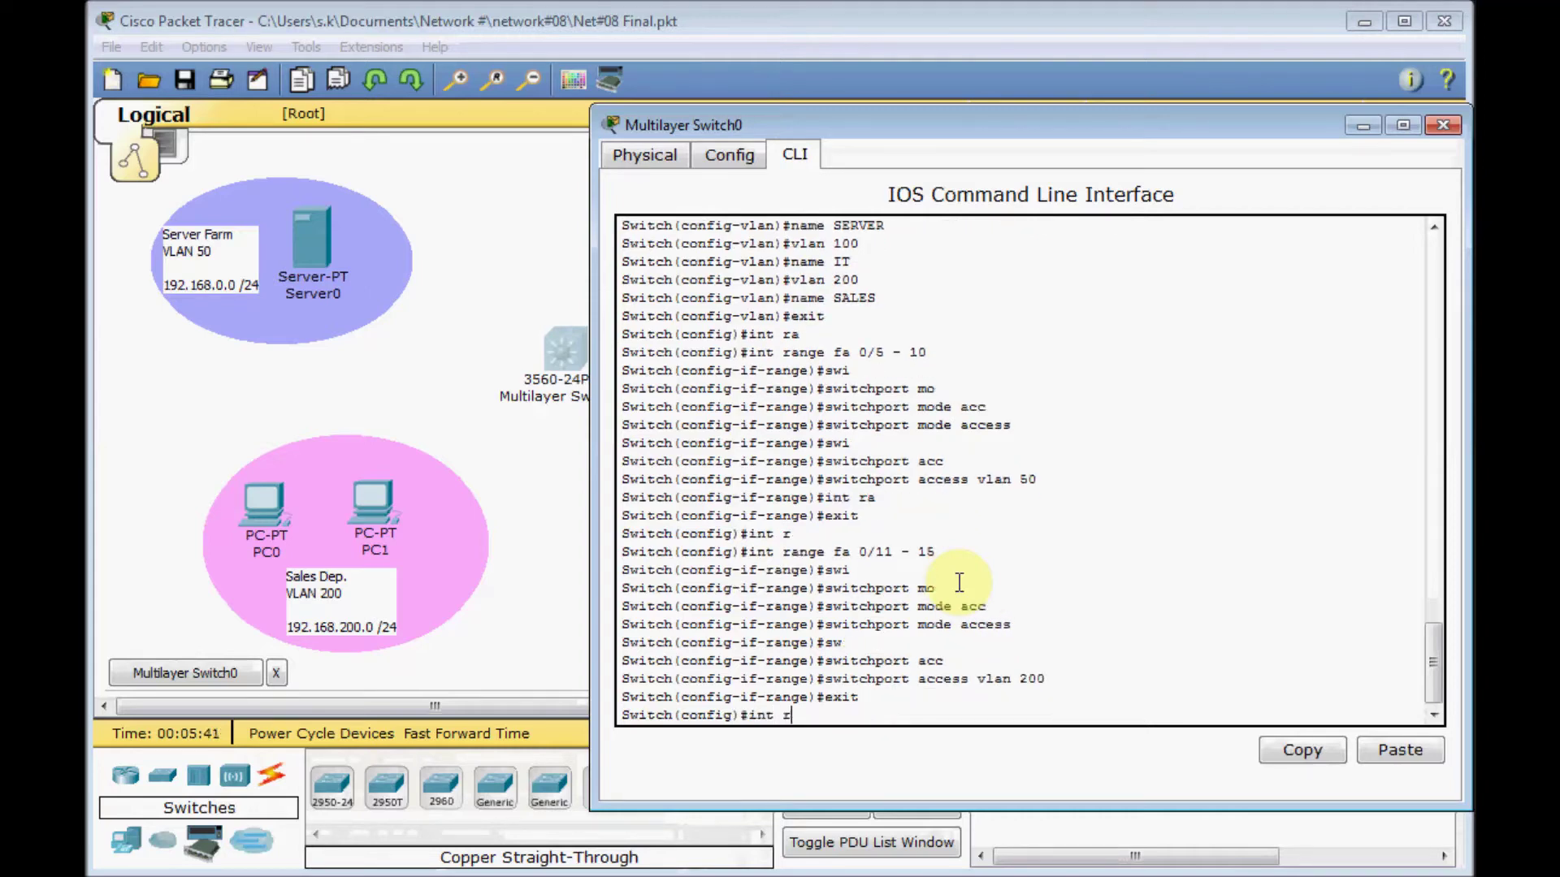
pyautogui.press('Tab')
pyautogui.write('fa ')
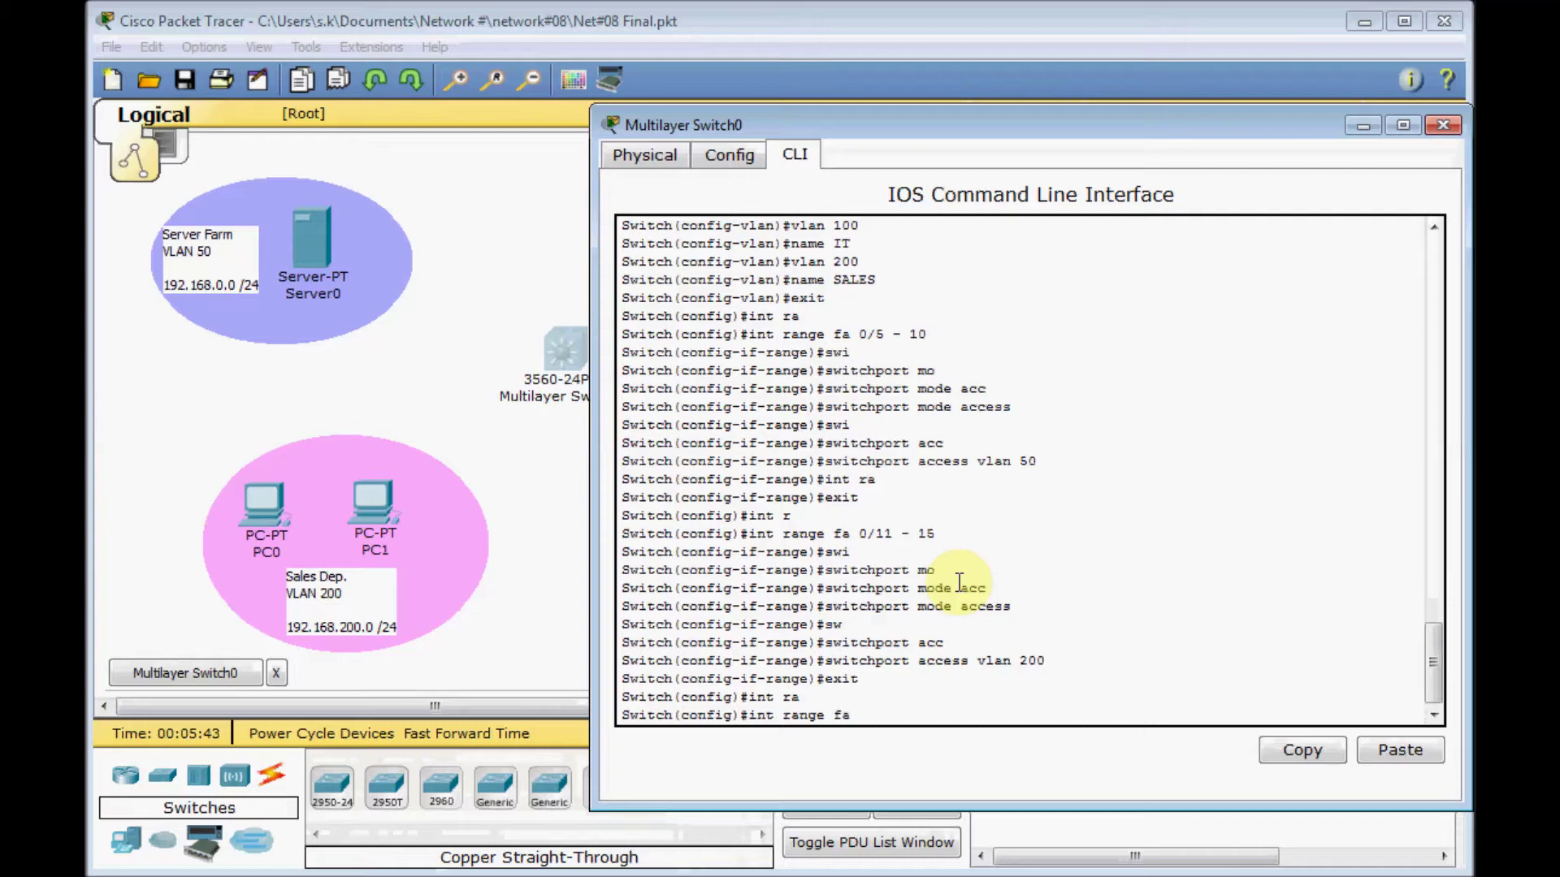
pyautogui.write('0/16 - 20')
pyautogui.press('Return')
pyautogui.write('swi')
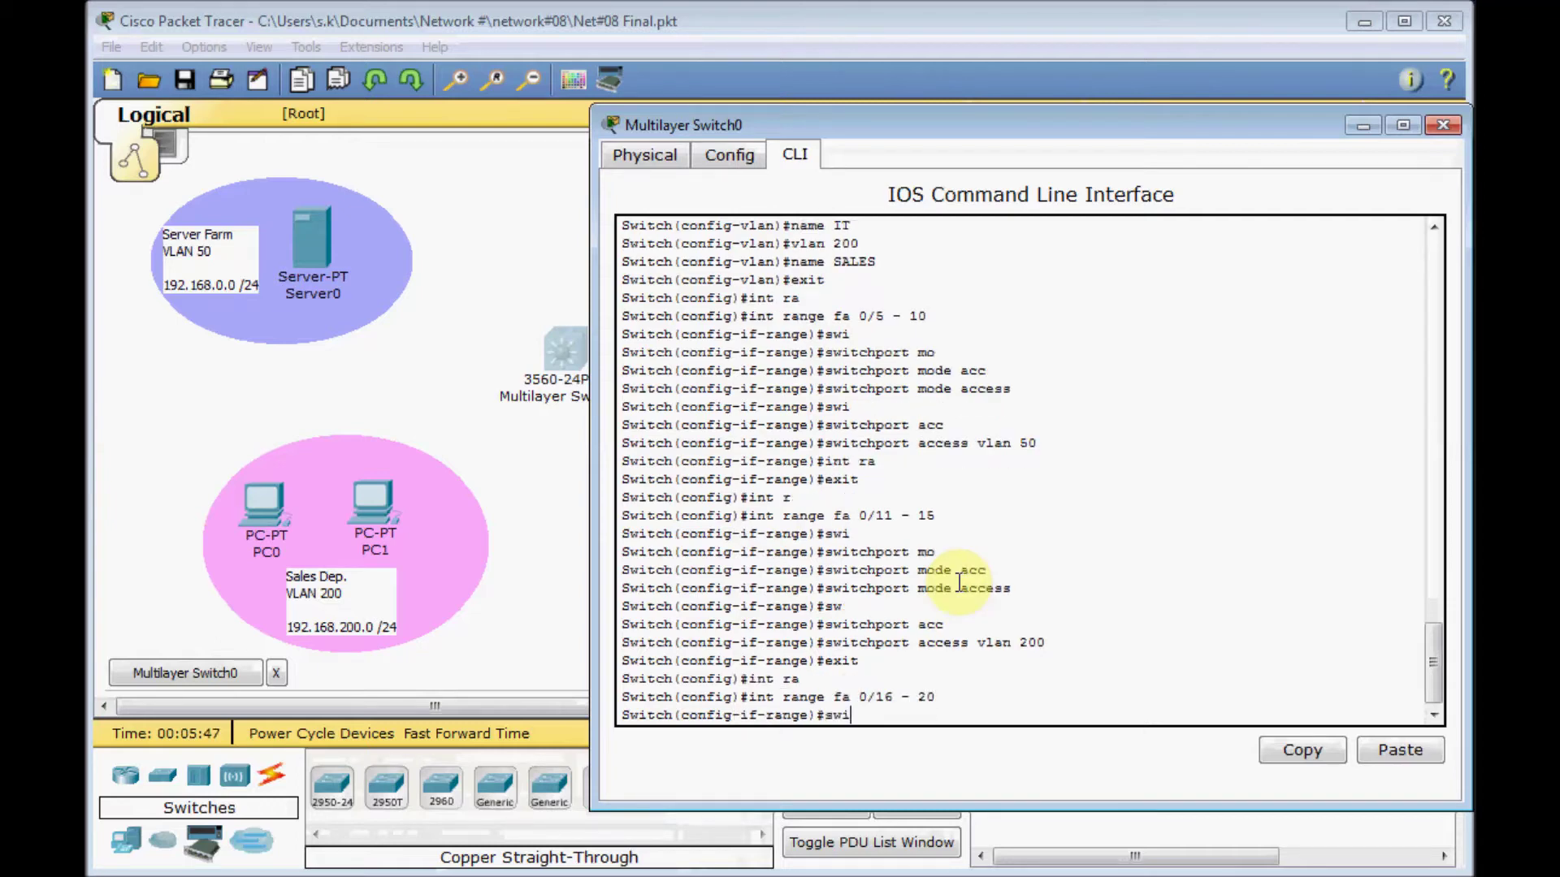
pyautogui.press('Tab')
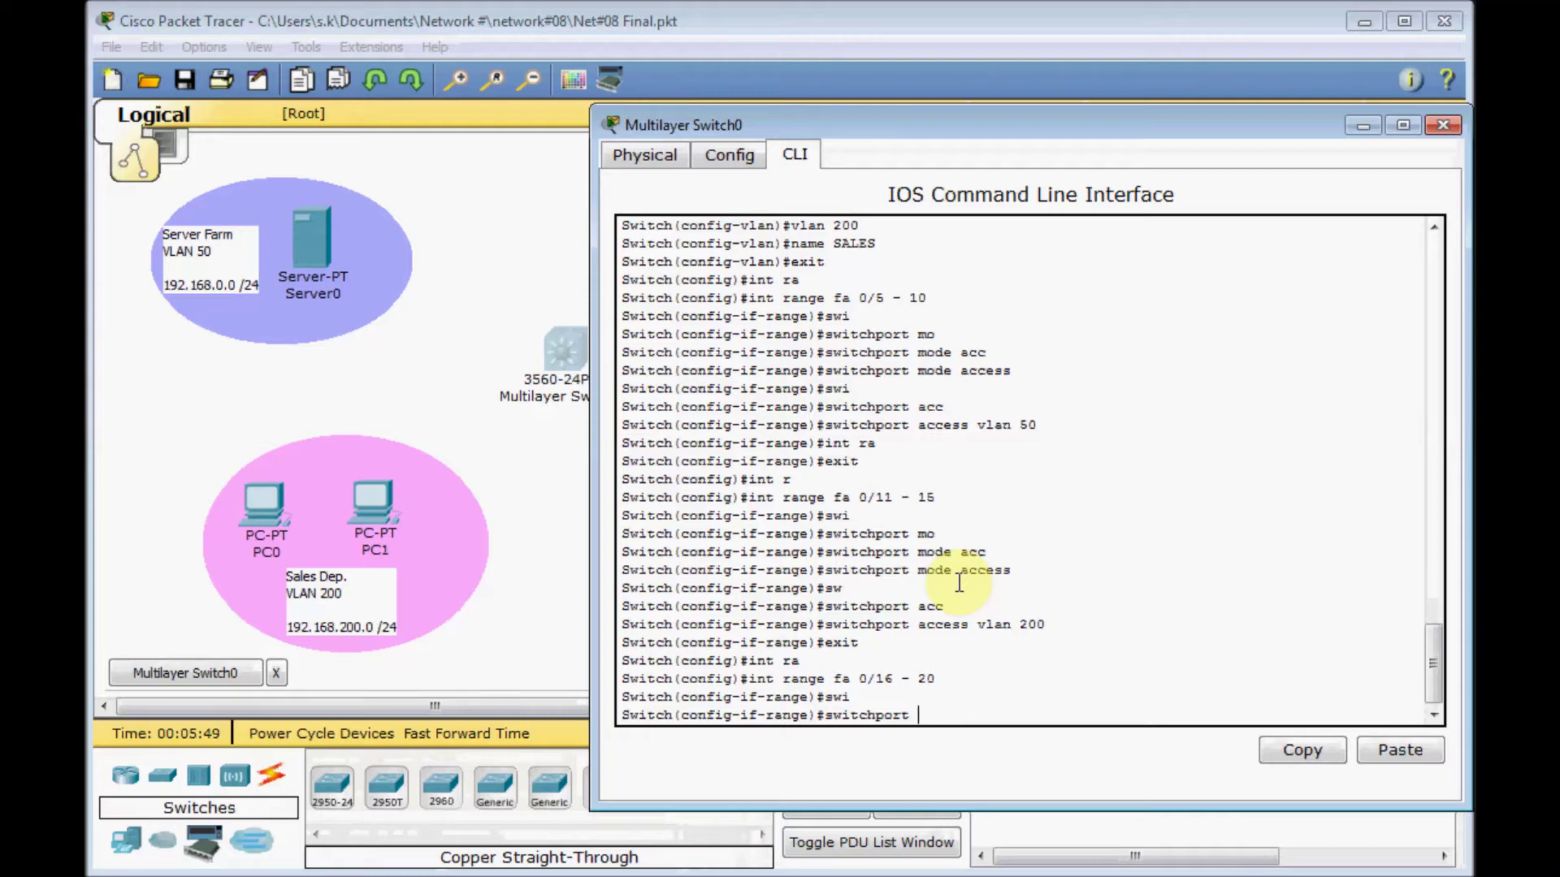
pyautogui.write('m')
pyautogui.press('Tab')
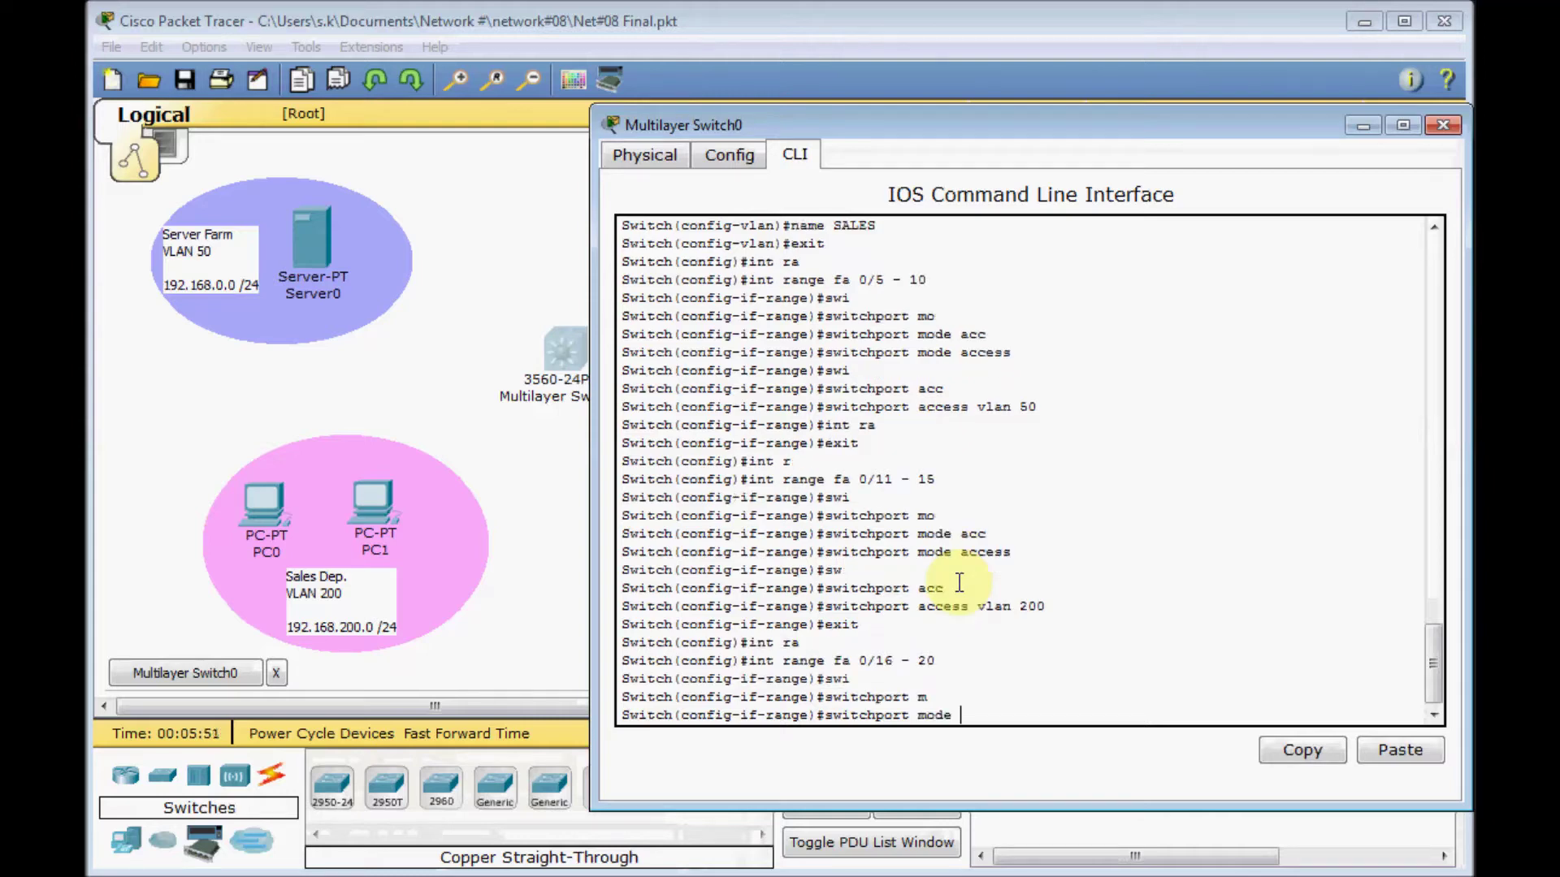
pyautogui.write('acc')
pyautogui.press('Tab')
pyautogui.press('Return')
pyautogui.write('sw')
pyautogui.press('Tab')
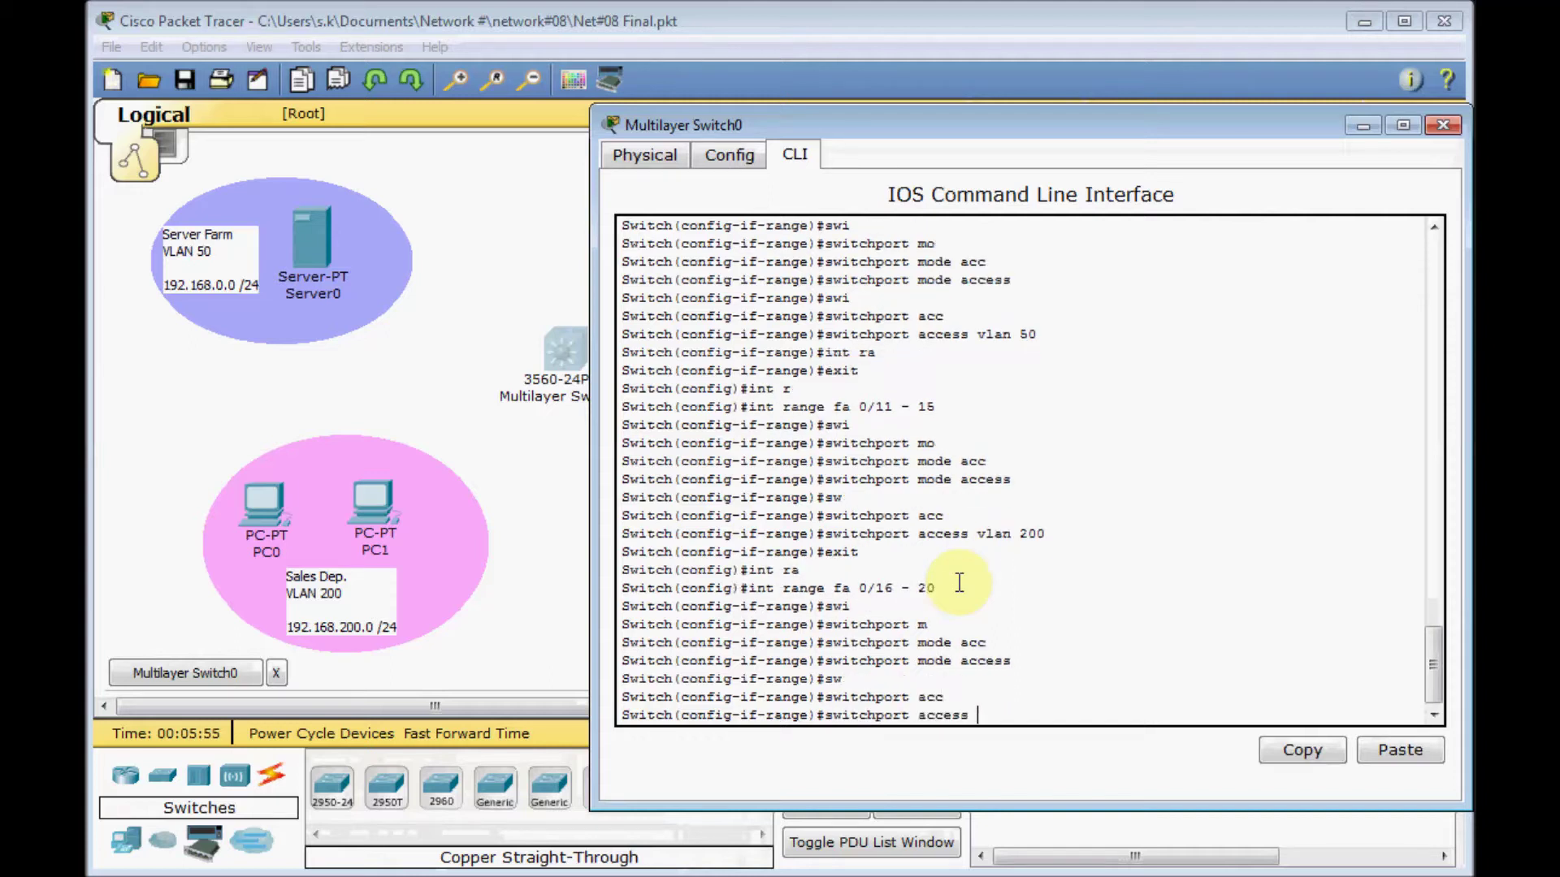
pyautogui.write('vlan 100')
pyautogui.press('Return')
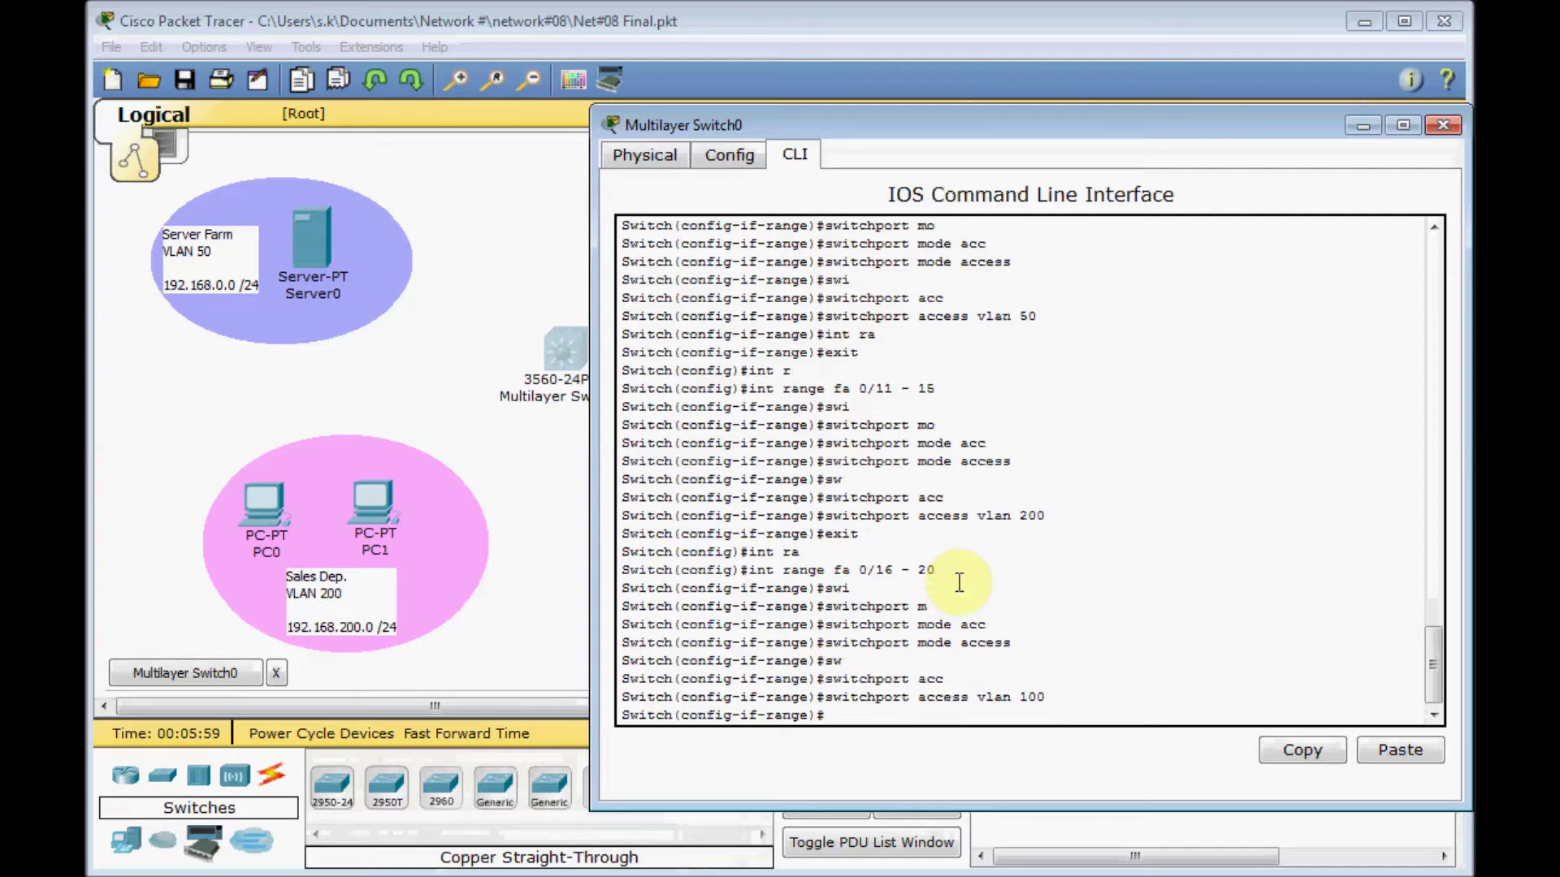
pyautogui.hotkey('ctrl', 'z')
pyautogui.press('Return')
pyautogui.press('Return')
pyautogui.press('Return')
# - Run 'sh vlan' and page through the full listing to check ports in SERVER, IT and SALES
pyautogui.write('sh vlan')
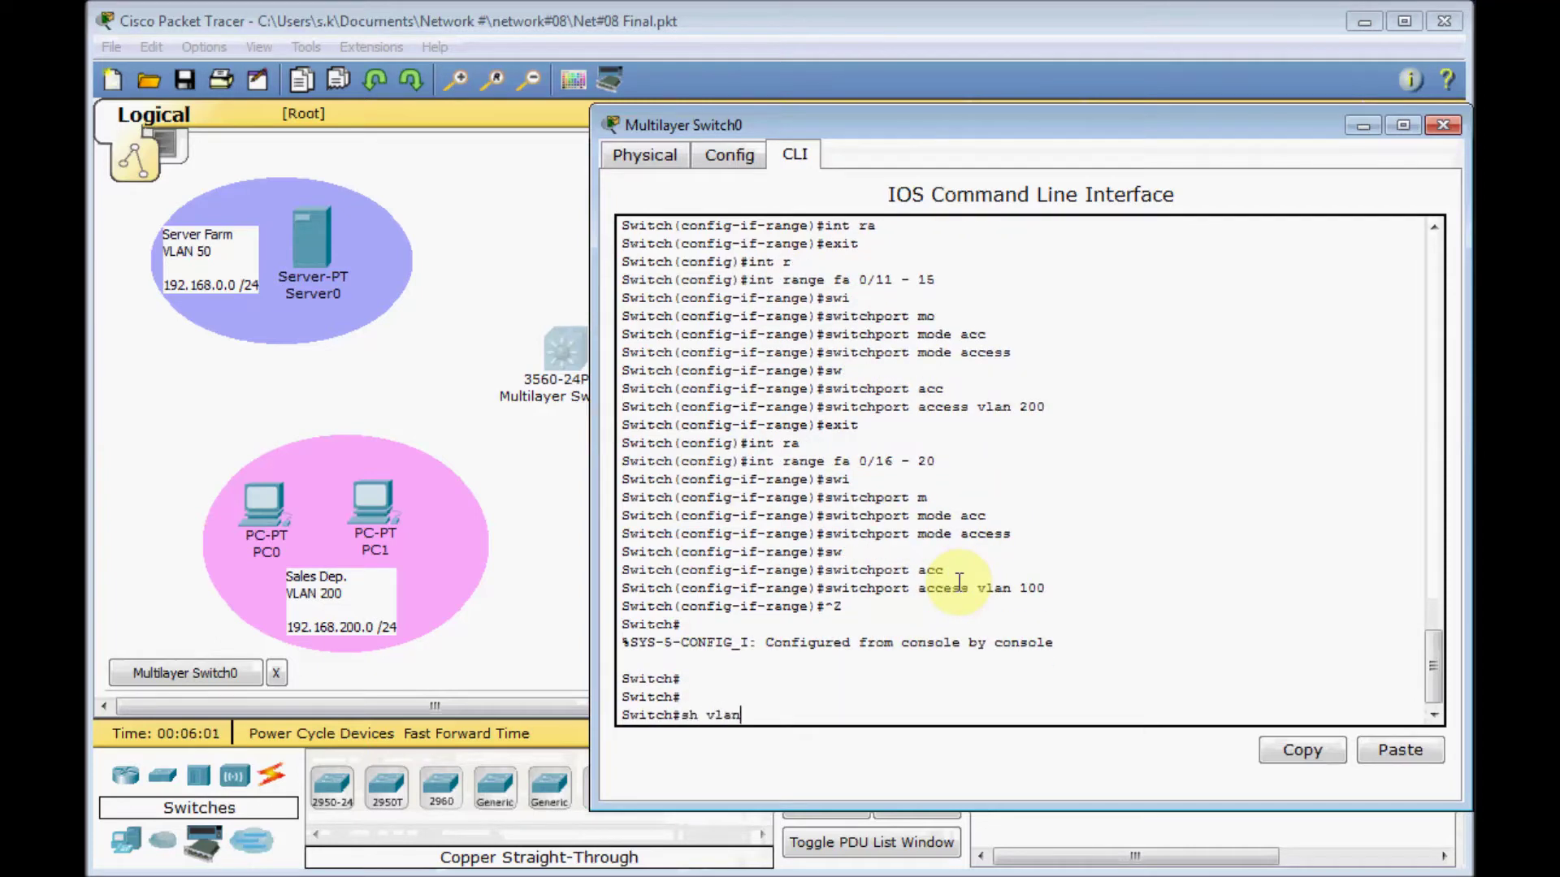
pyautogui.press('Return')
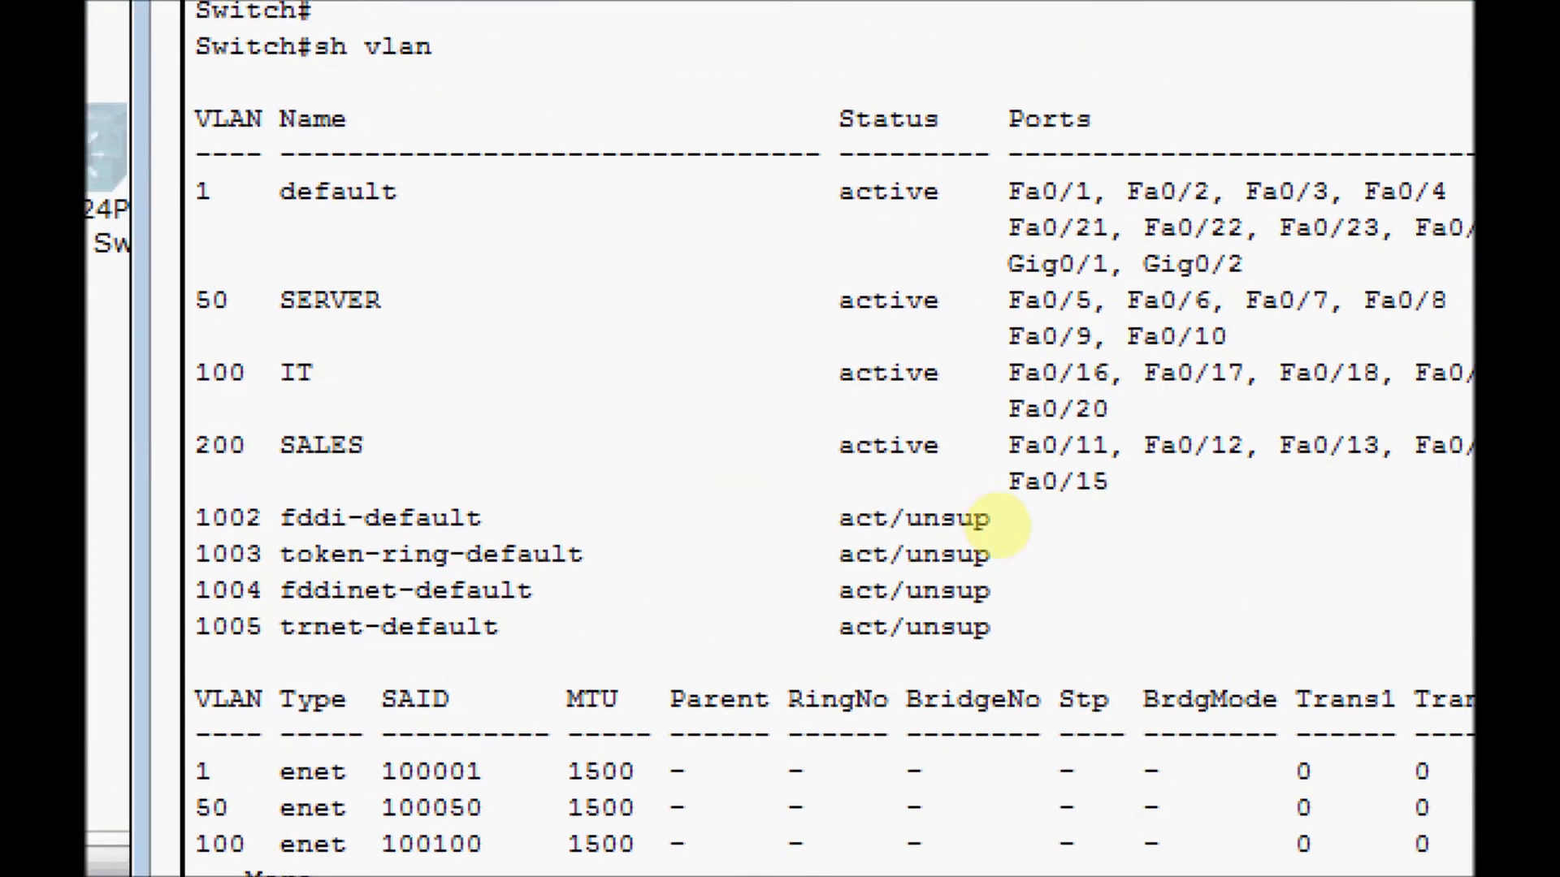
pyautogui.click(1017, 295)
pyautogui.moveTo(203, 355); pyautogui.dragTo(448, 360)
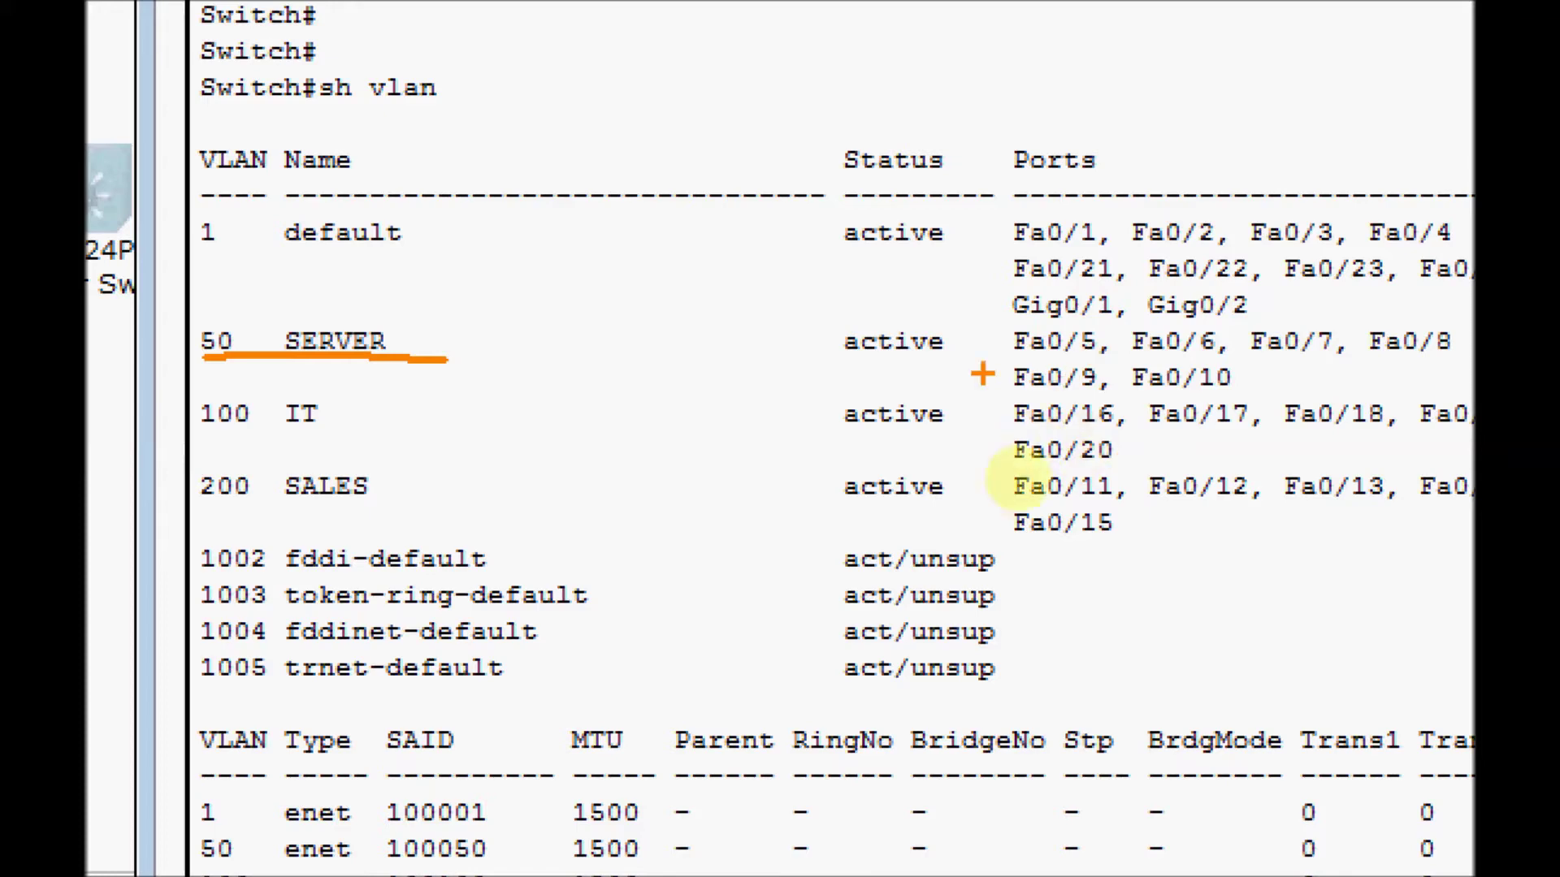
pyautogui.moveTo(195, 441); pyautogui.dragTo(345, 443)
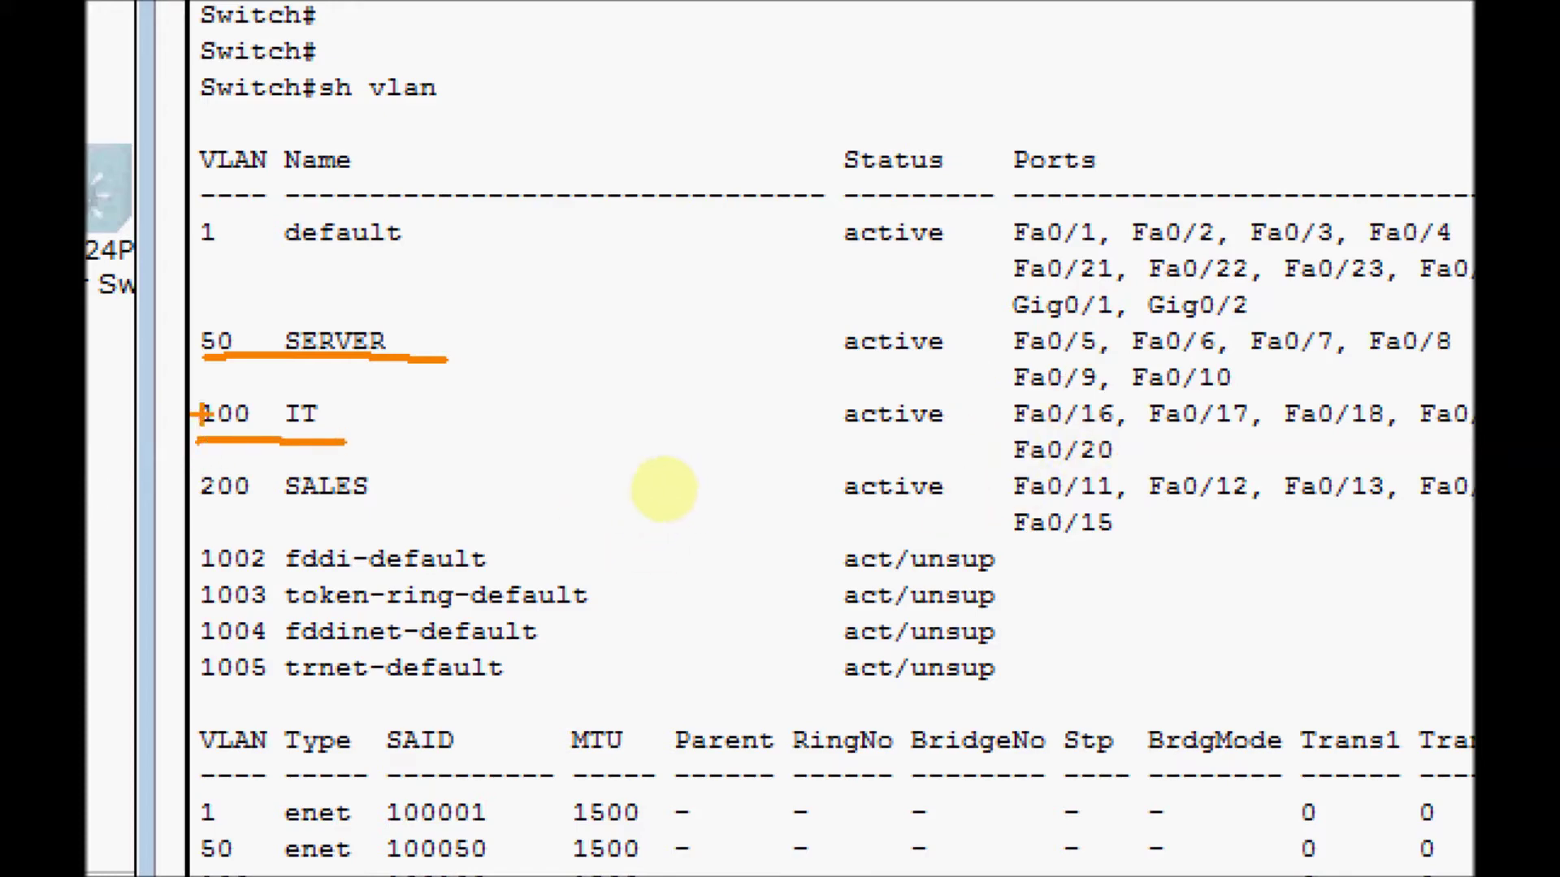
pyautogui.moveTo(199, 520); pyautogui.dragTo(421, 525)
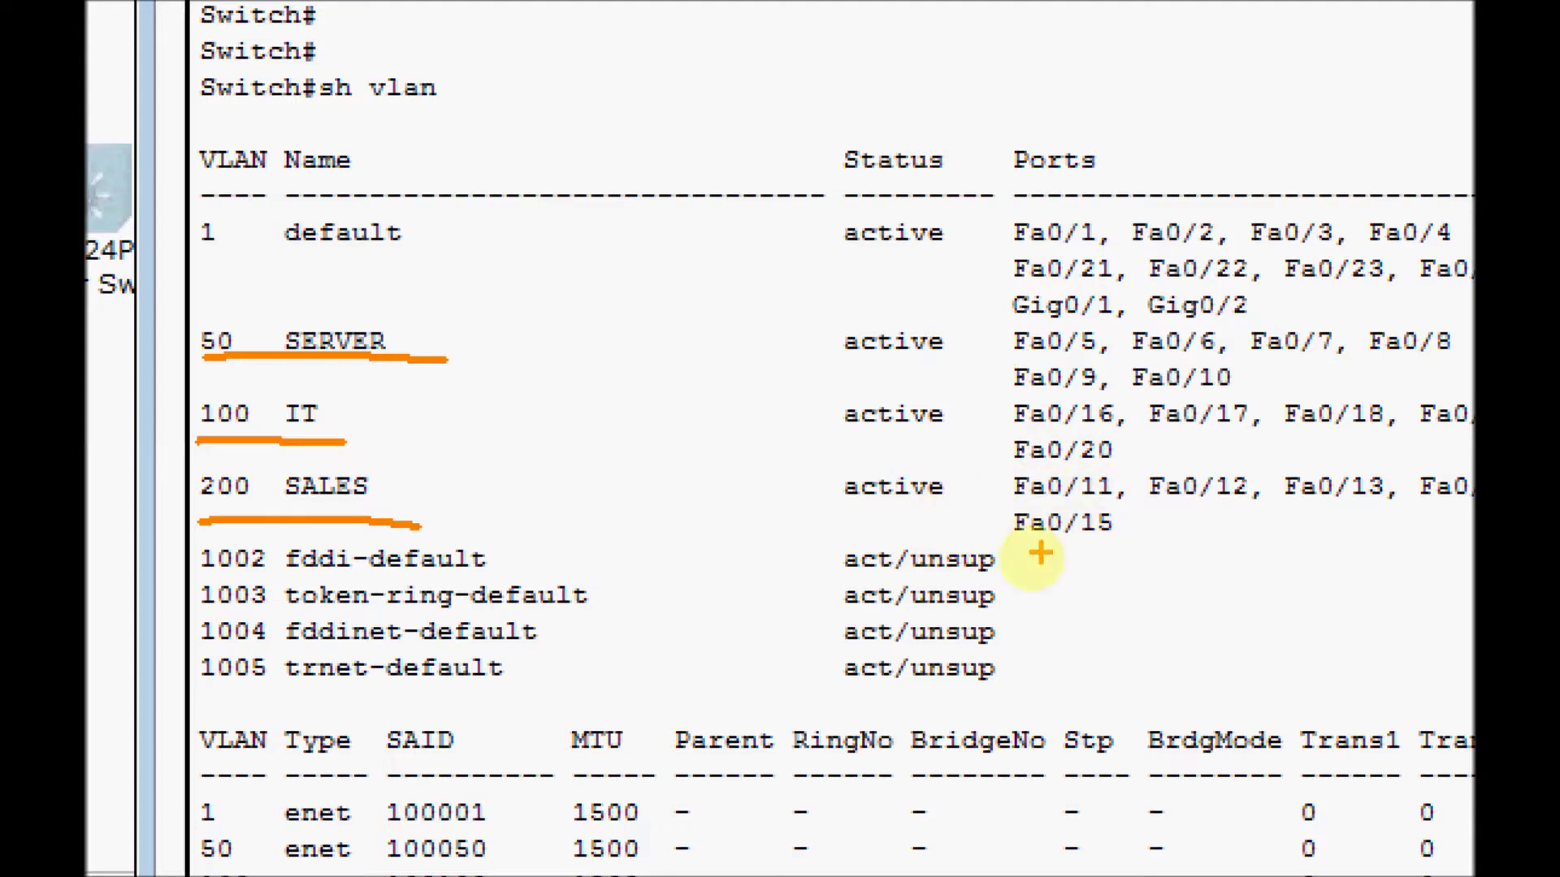
pyautogui.press('Escape')
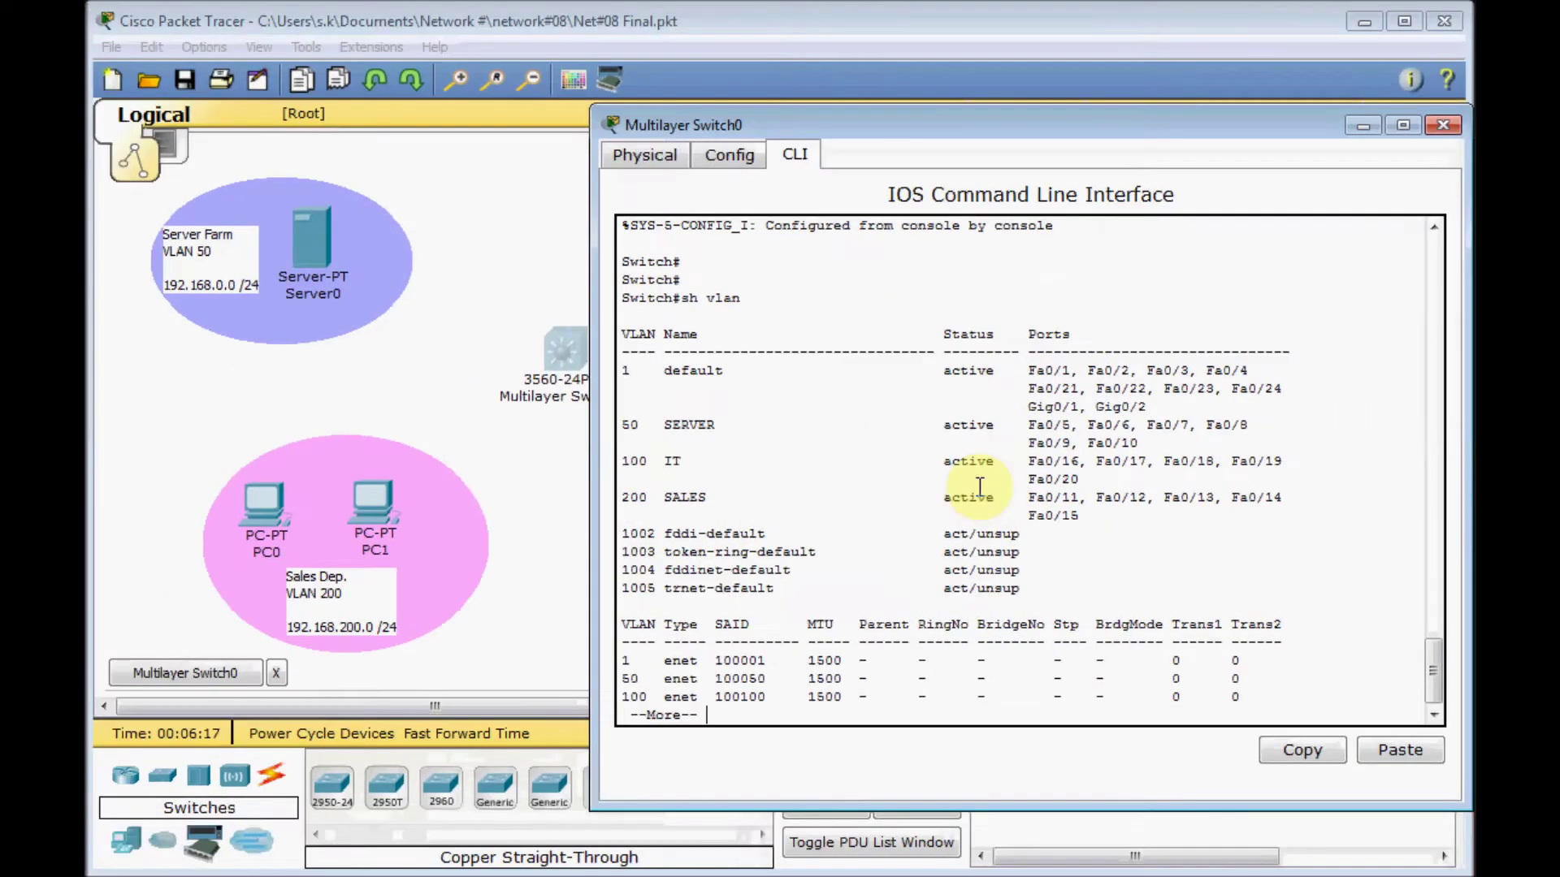
pyautogui.press('space')
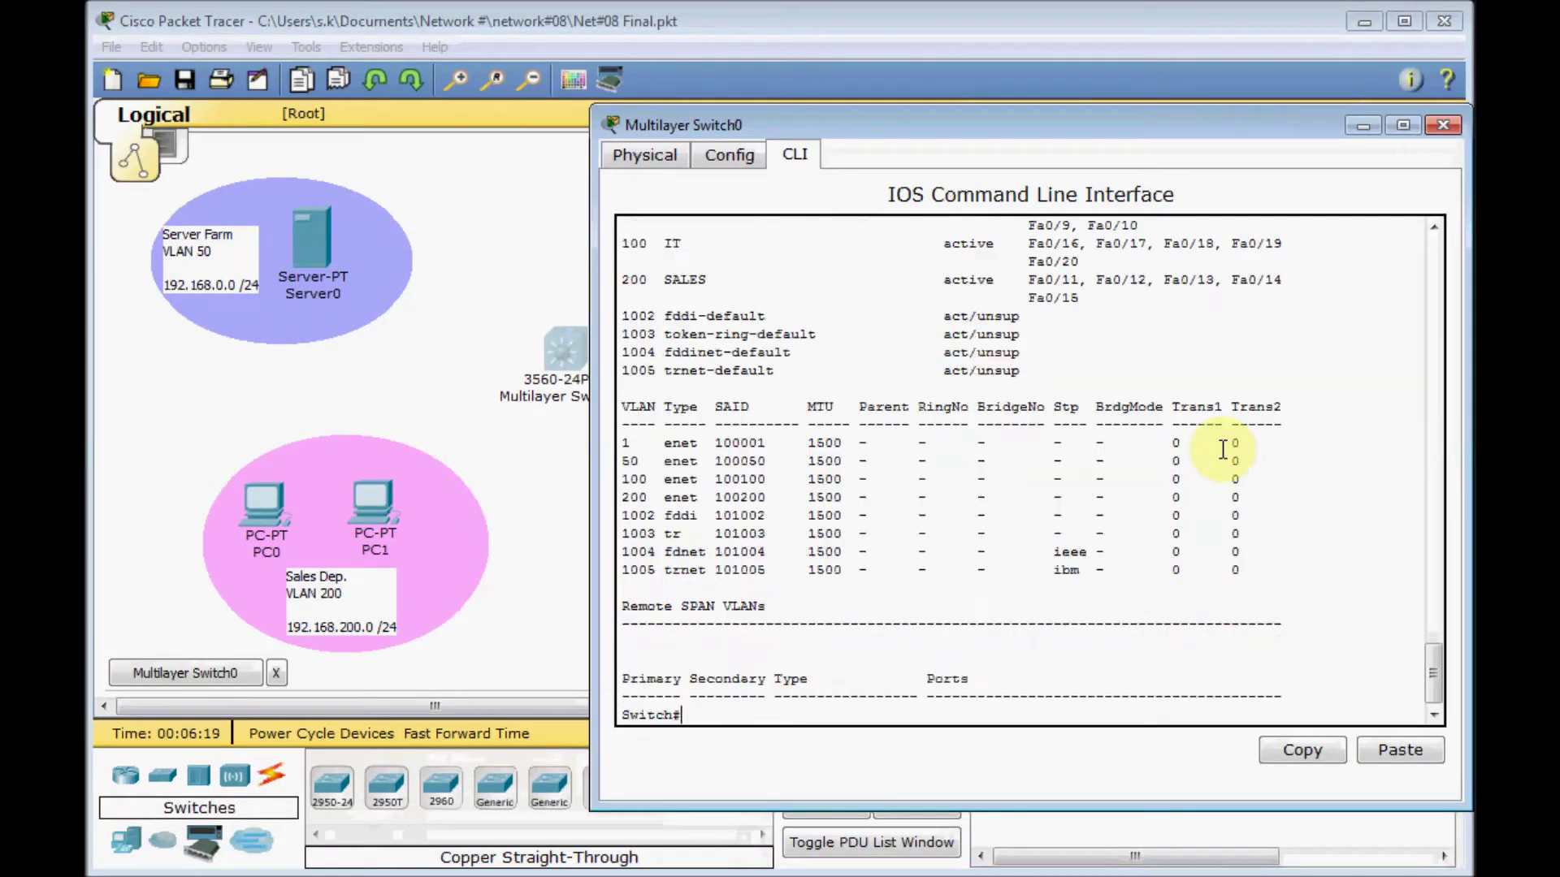
# - Connect Server0's FastEthernet port to switch port Fa0/5 with a copper straight-through cable
pyautogui.click(1441, 126)
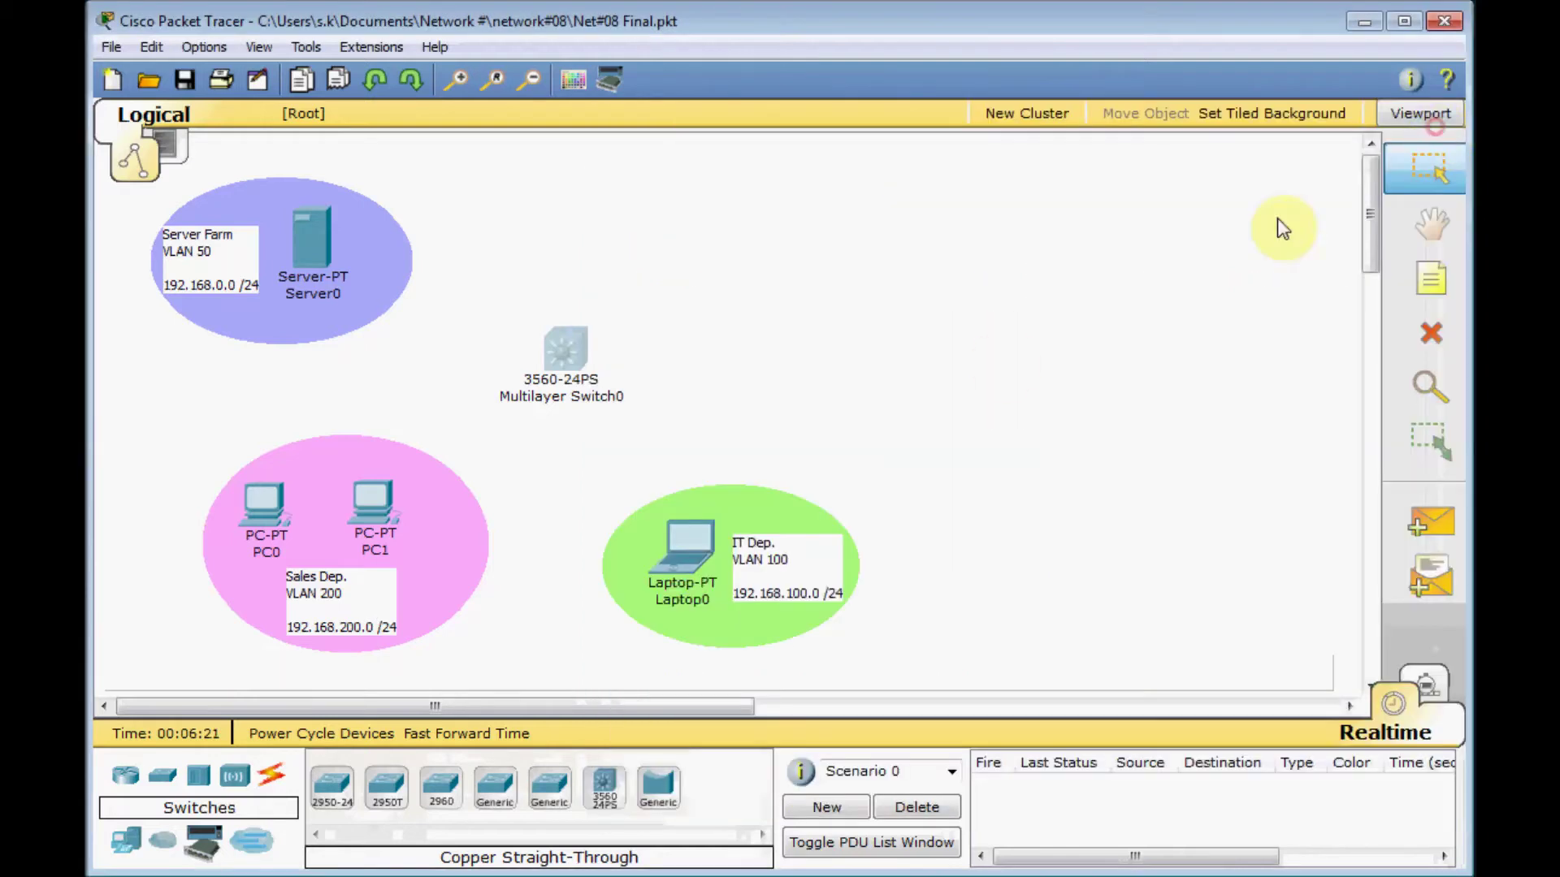
pyautogui.click(272, 776)
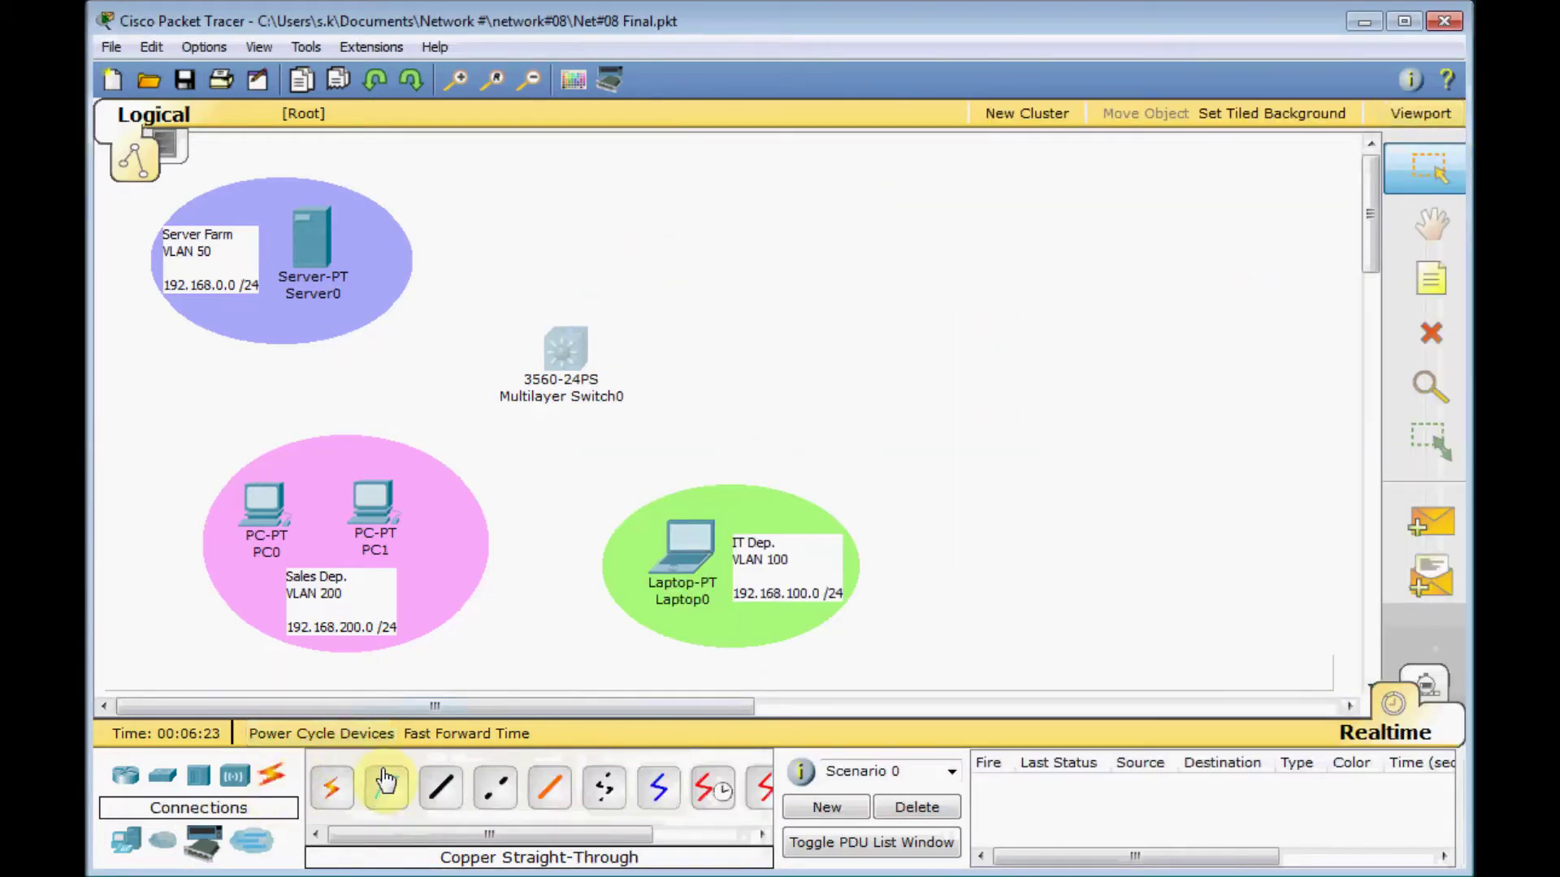
pyautogui.click(442, 788)
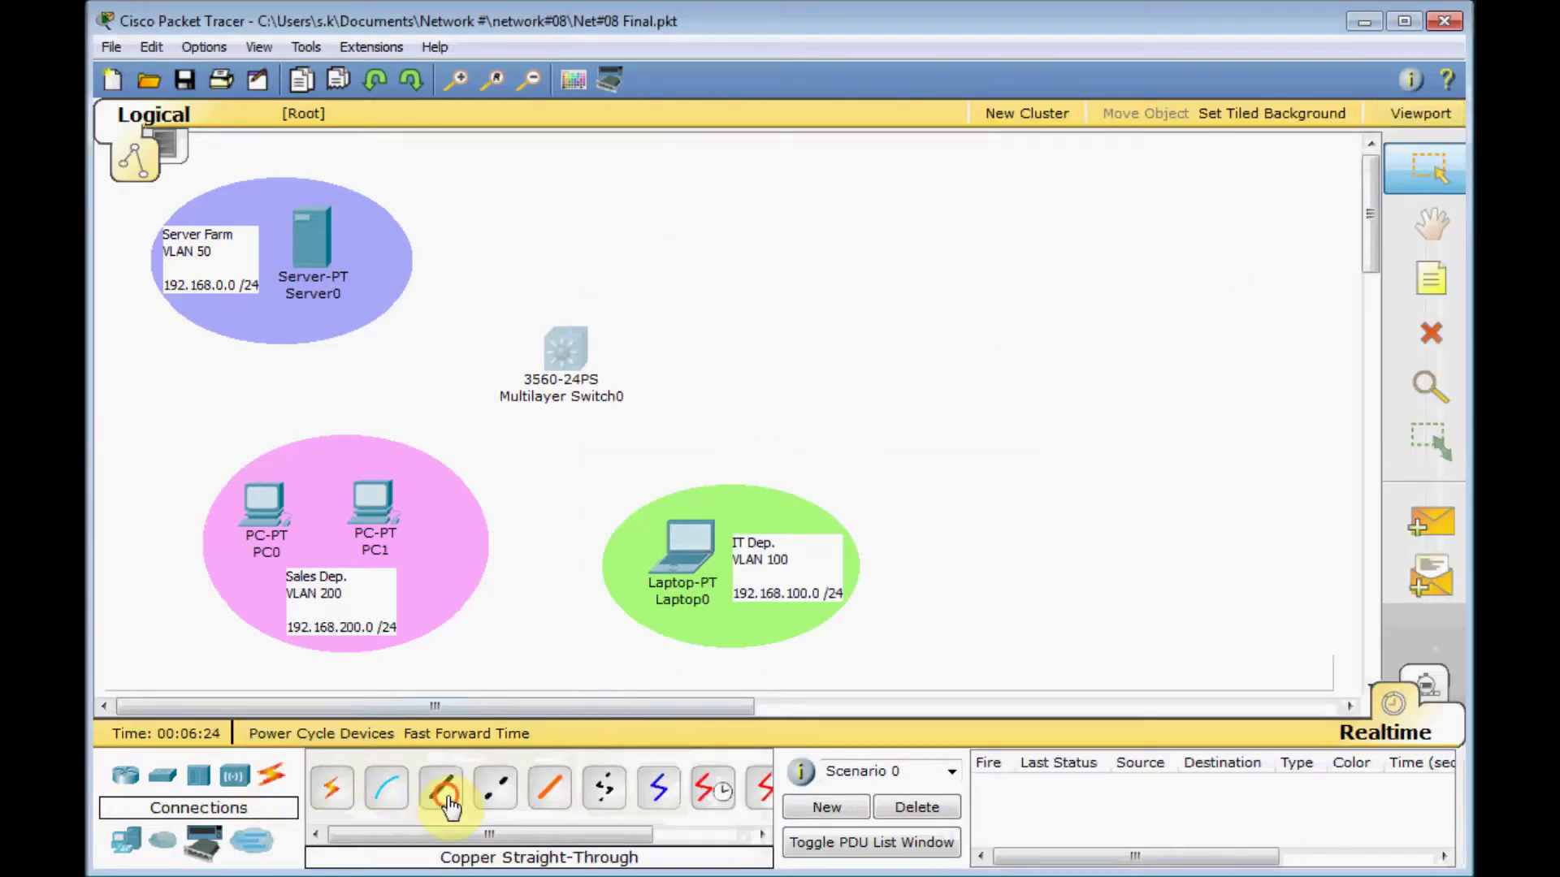
pyautogui.click(322, 260)
pyautogui.click(354, 220)
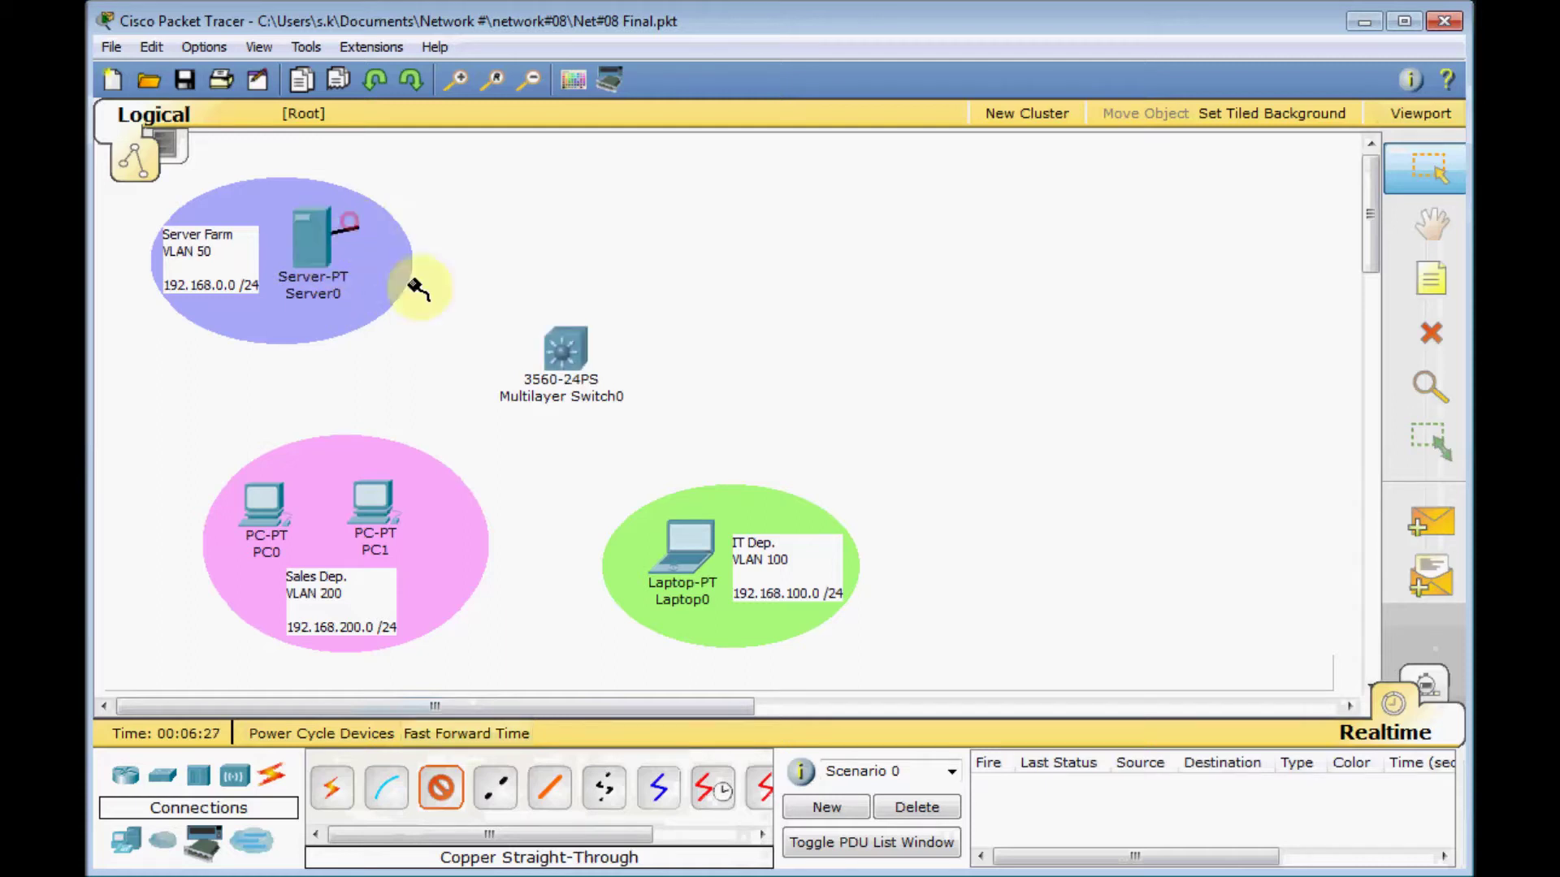
pyautogui.click(562, 351)
pyautogui.click(617, 354)
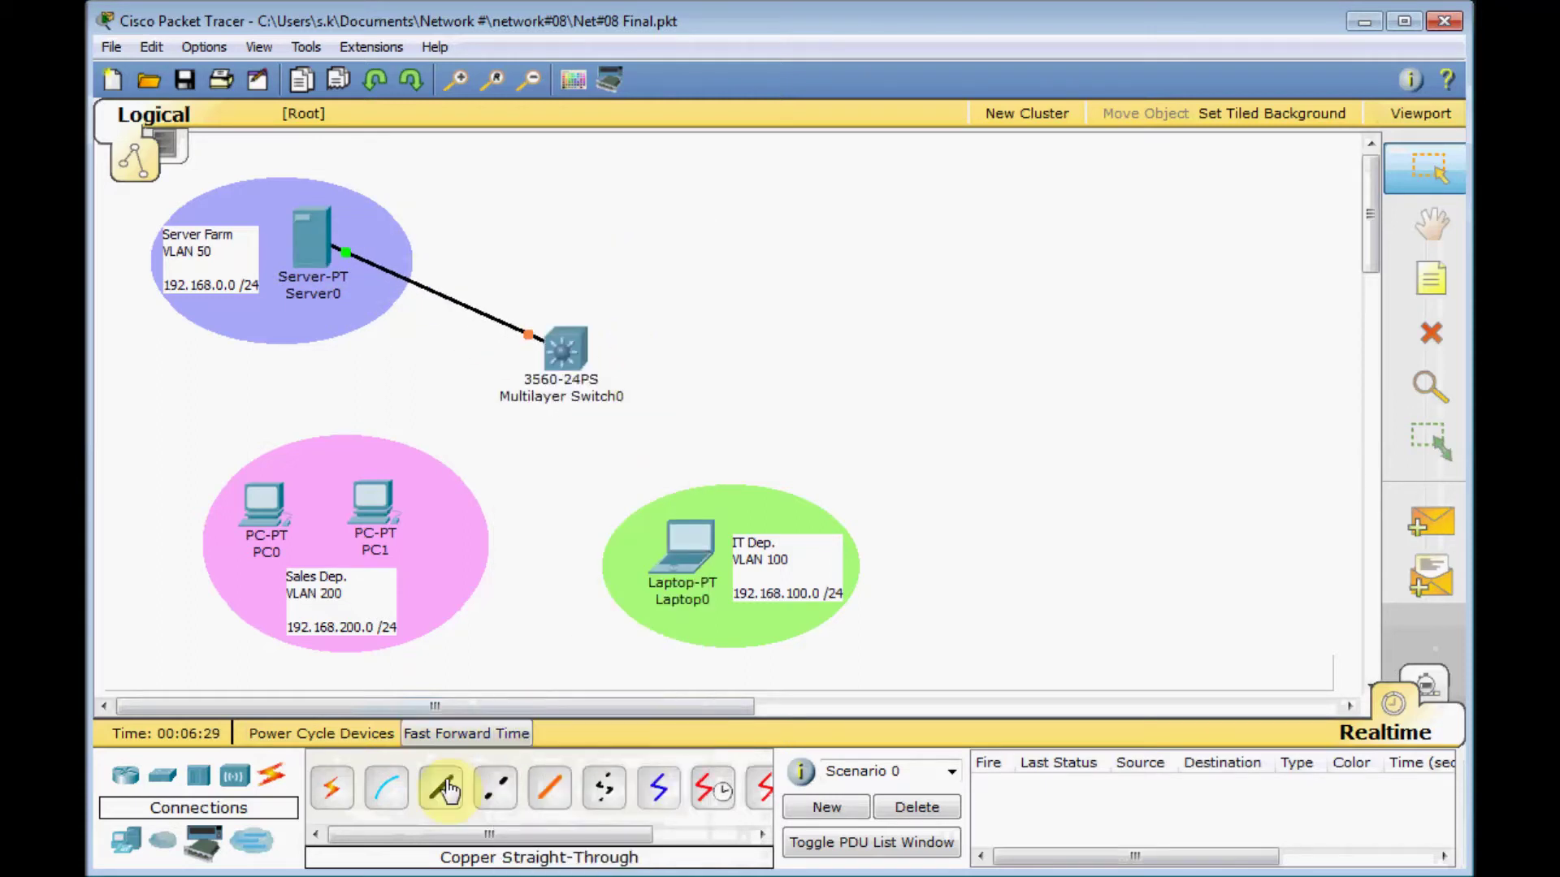
# - Cable PC0 to switch port Fa0/11 and PC1 to Fa0/12
pyautogui.click(261, 505)
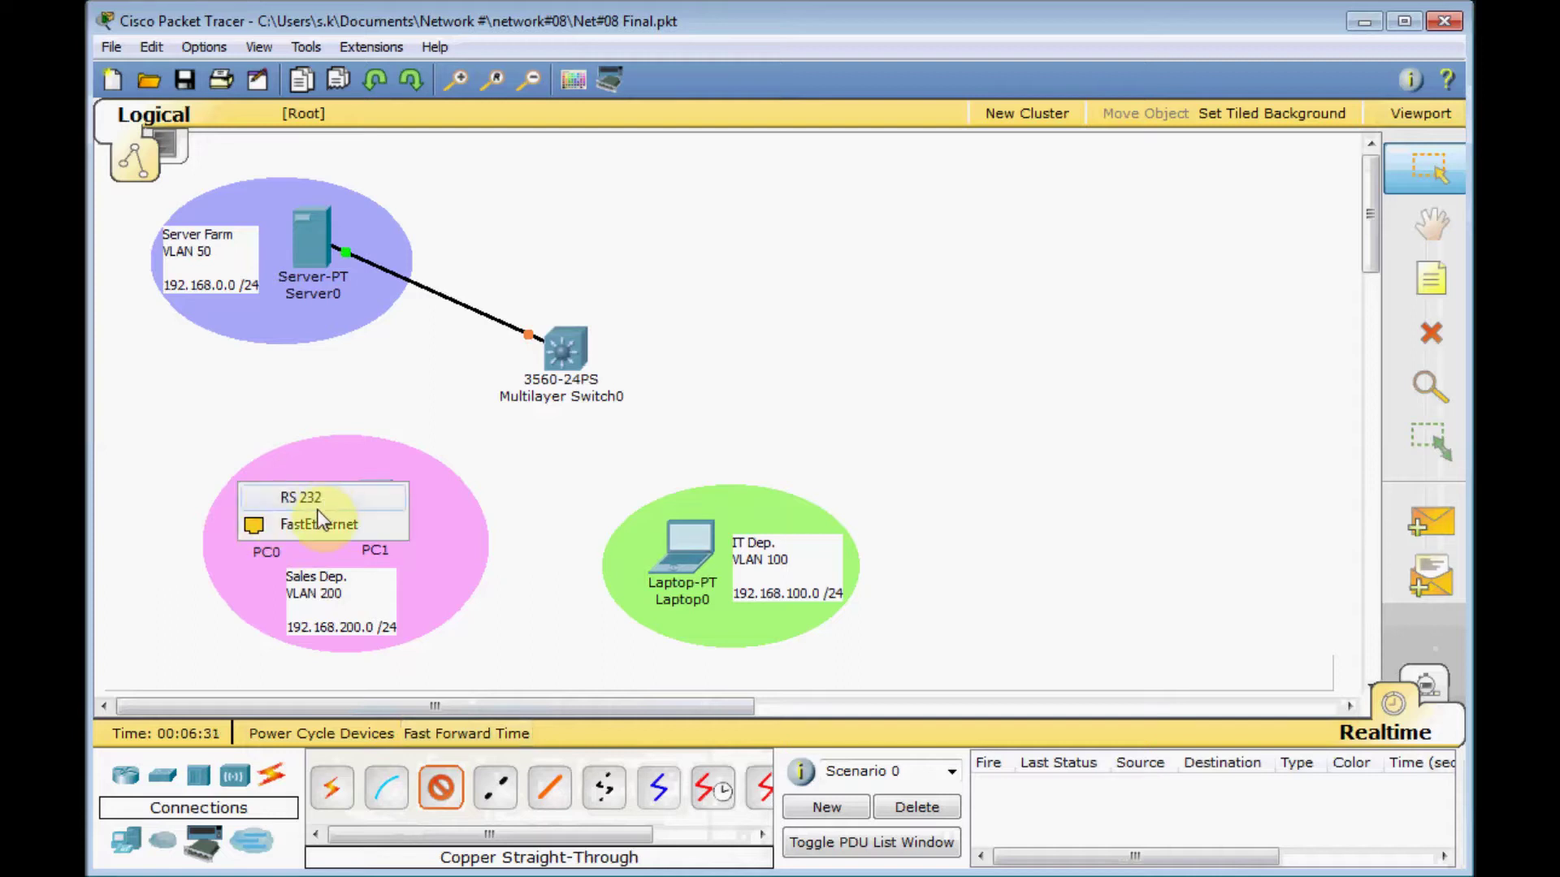
pyautogui.click(320, 523)
pyautogui.click(561, 349)
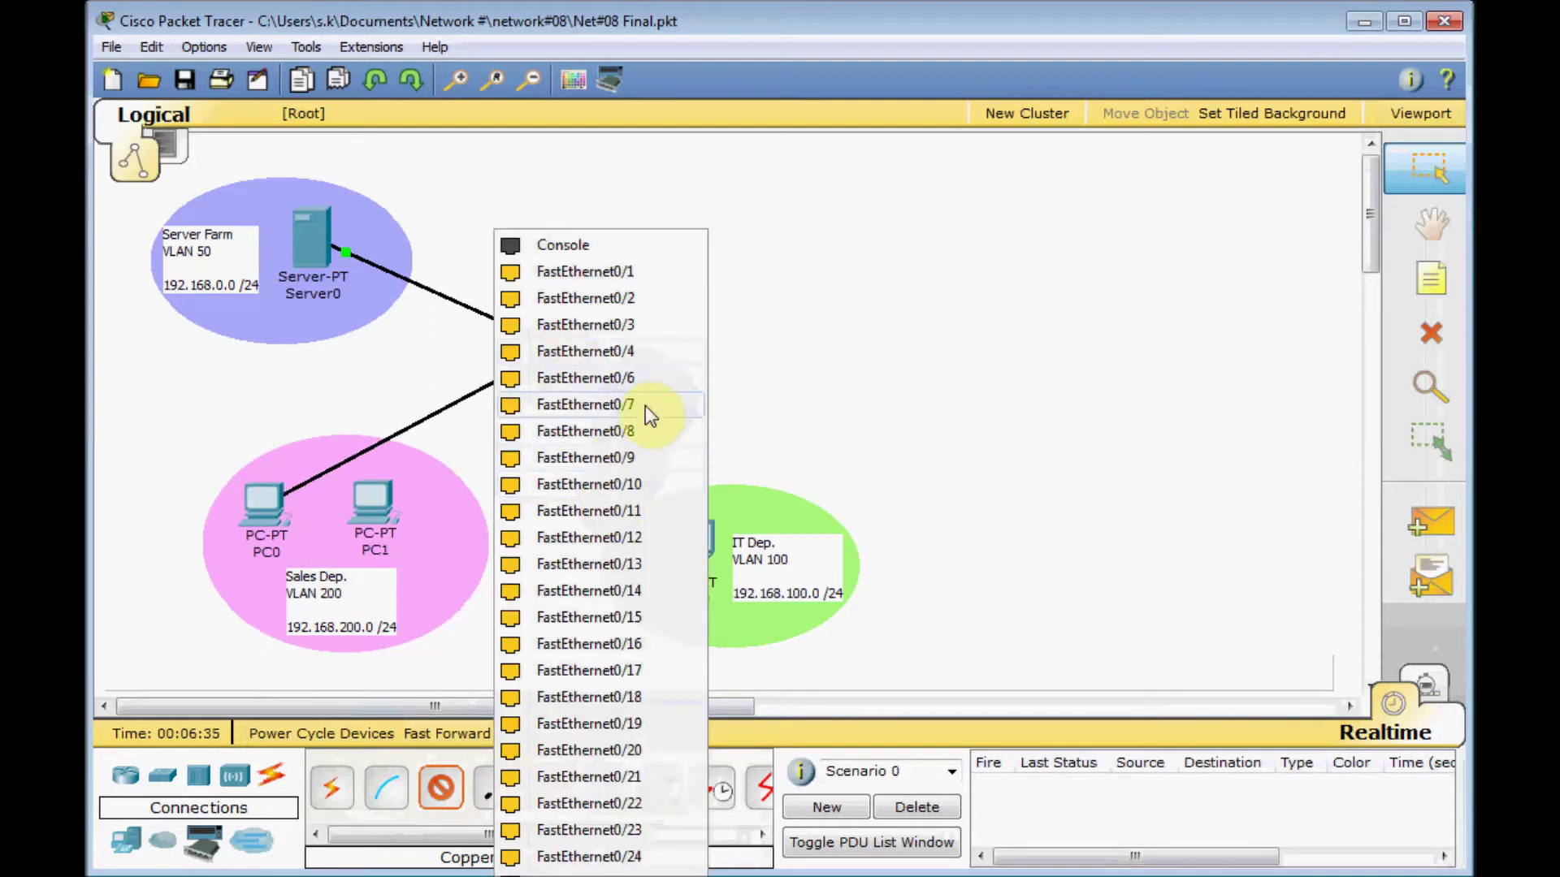
pyautogui.click(641, 512)
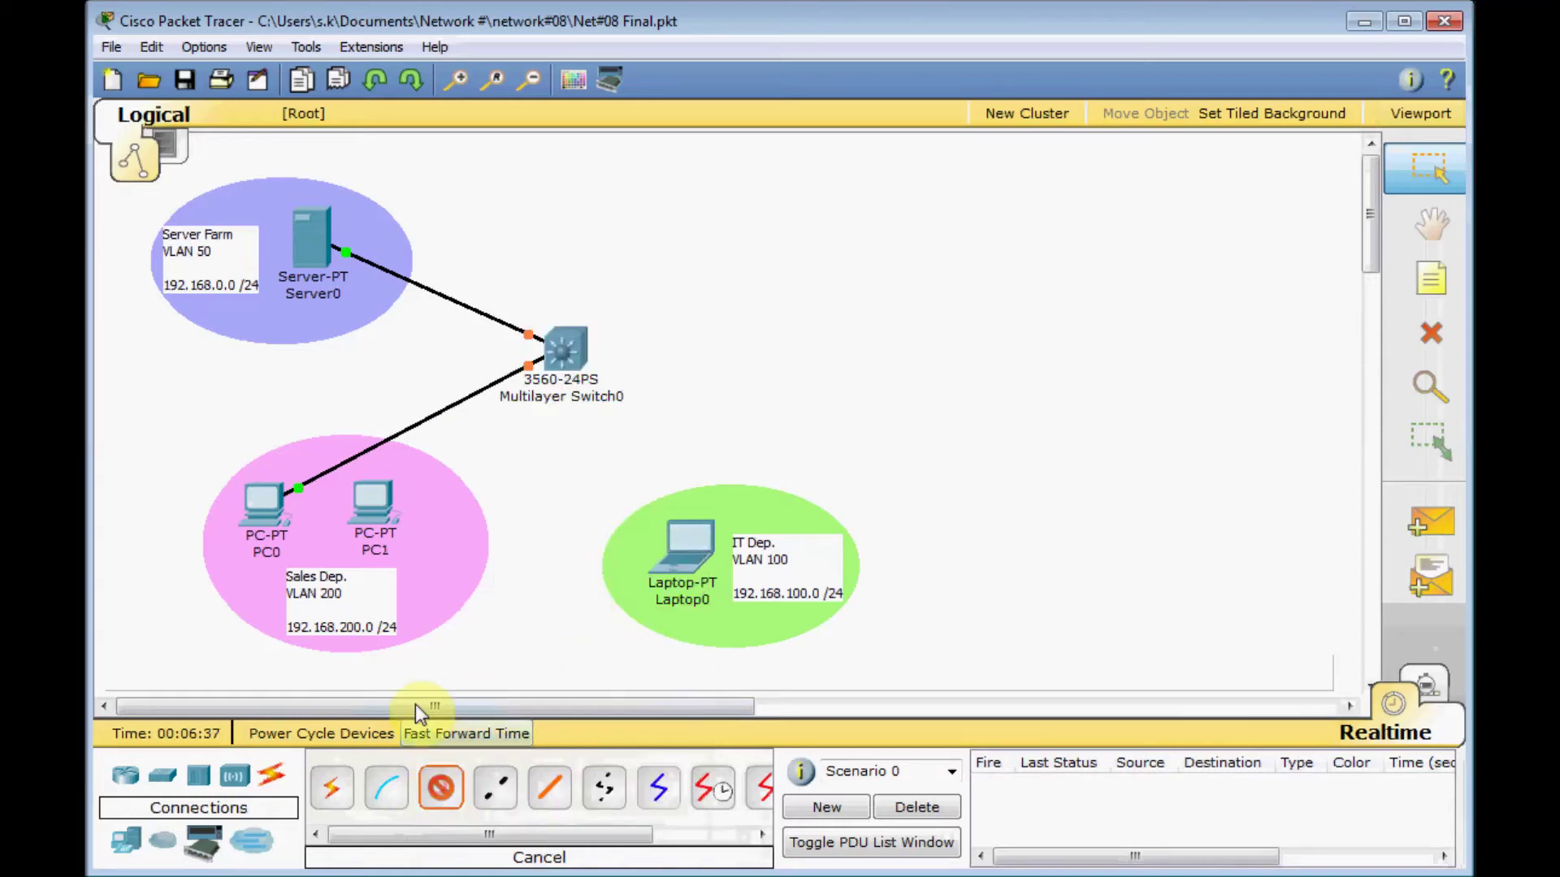
pyautogui.click(374, 509)
pyautogui.click(390, 515)
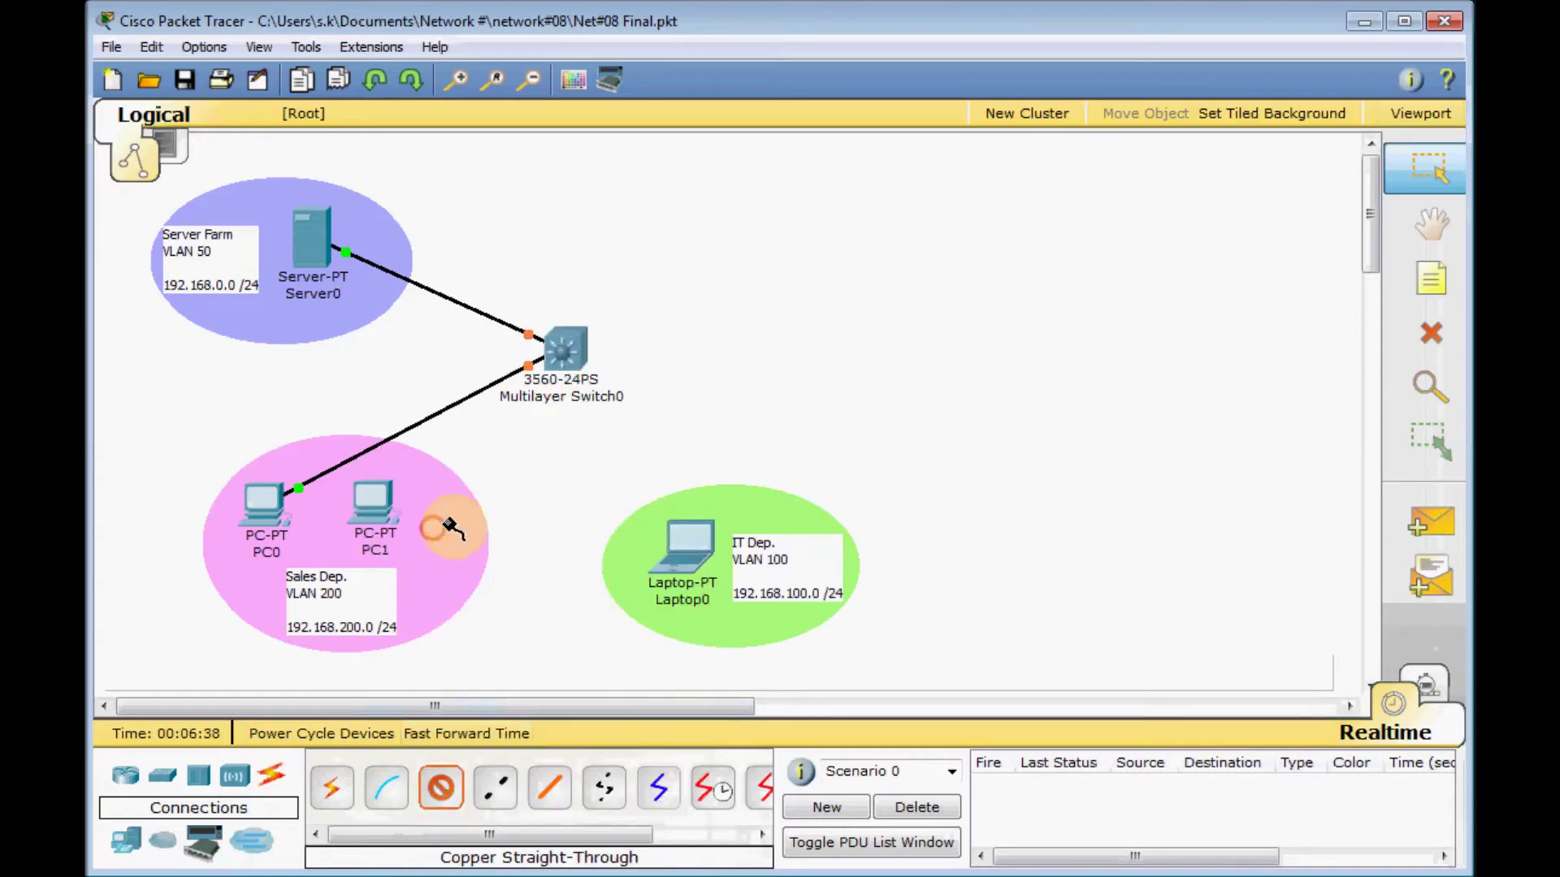
pyautogui.click(573, 367)
pyautogui.click(651, 543)
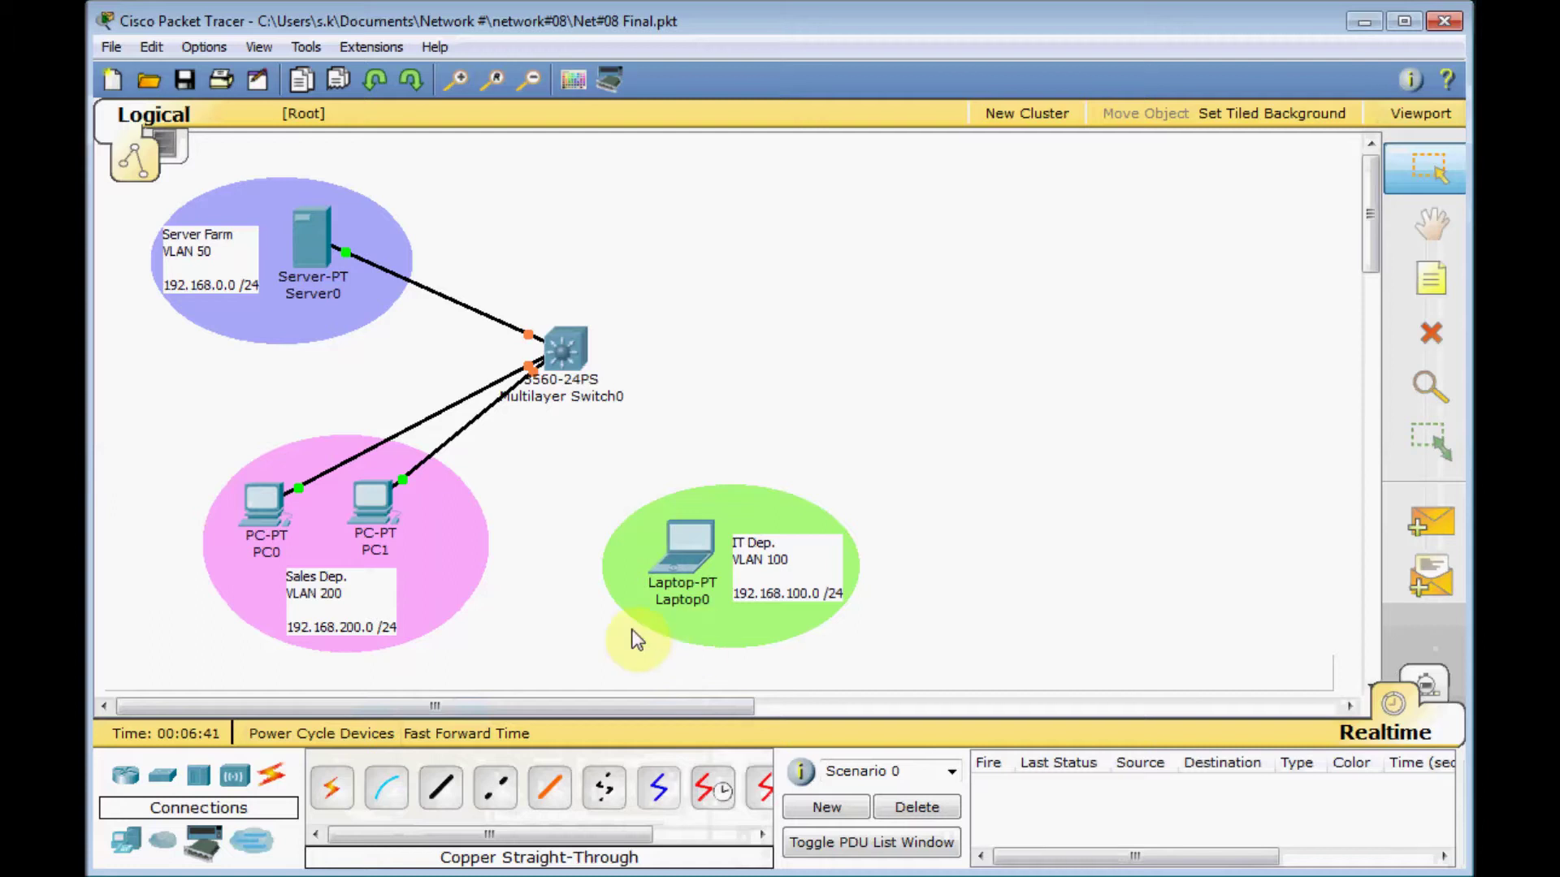
# - Cable Laptop0's FastEthernet port to switch port Fa0/16 with a straight-through copper link
pyautogui.click(441, 787)
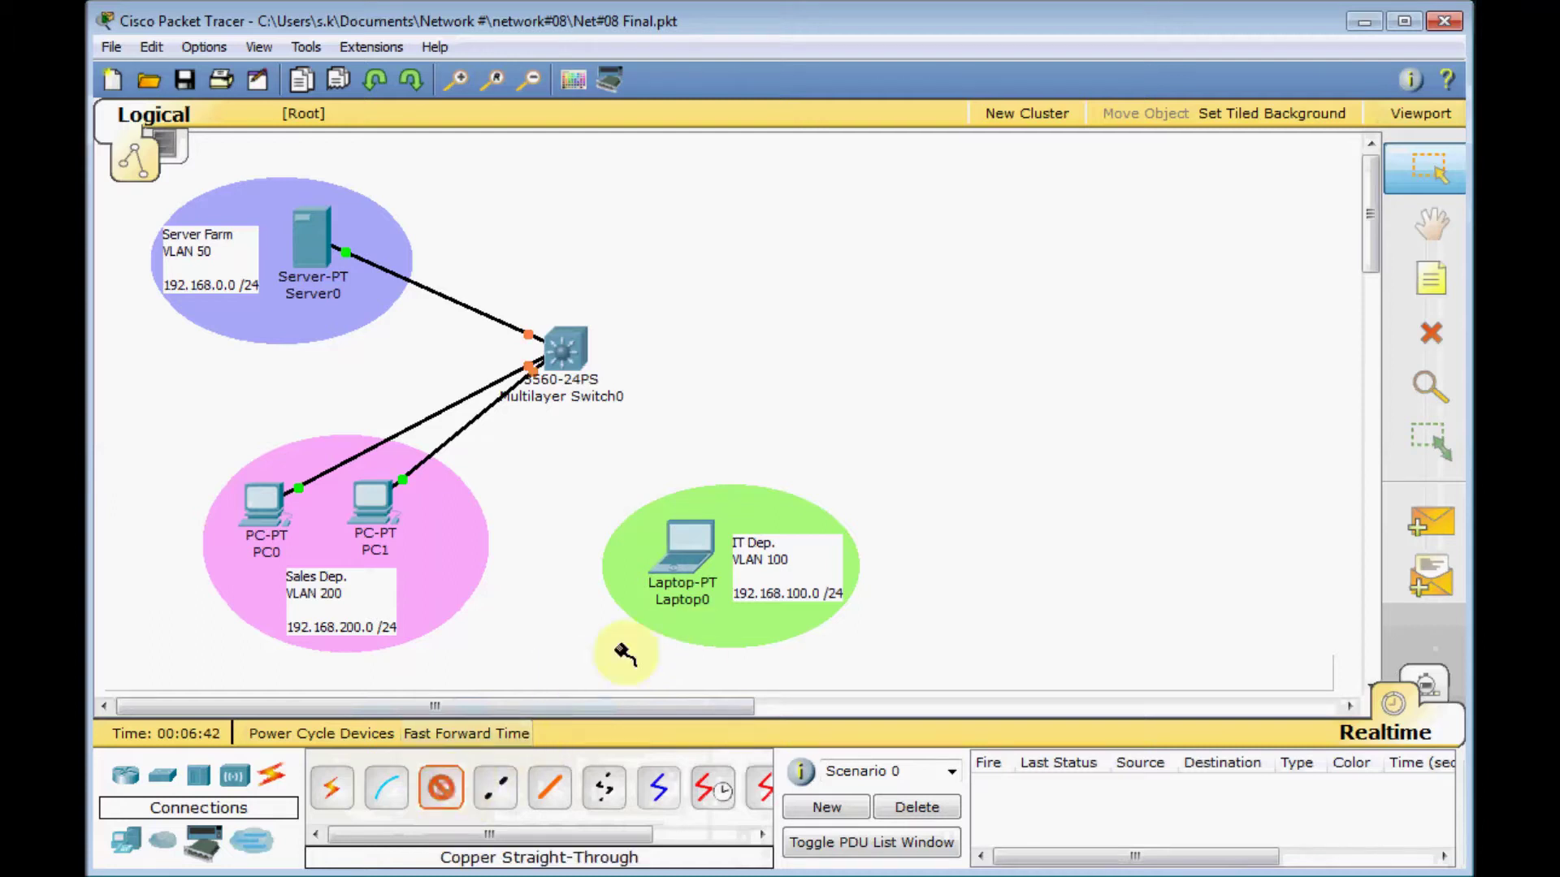
pyautogui.click(686, 562)
pyautogui.click(697, 559)
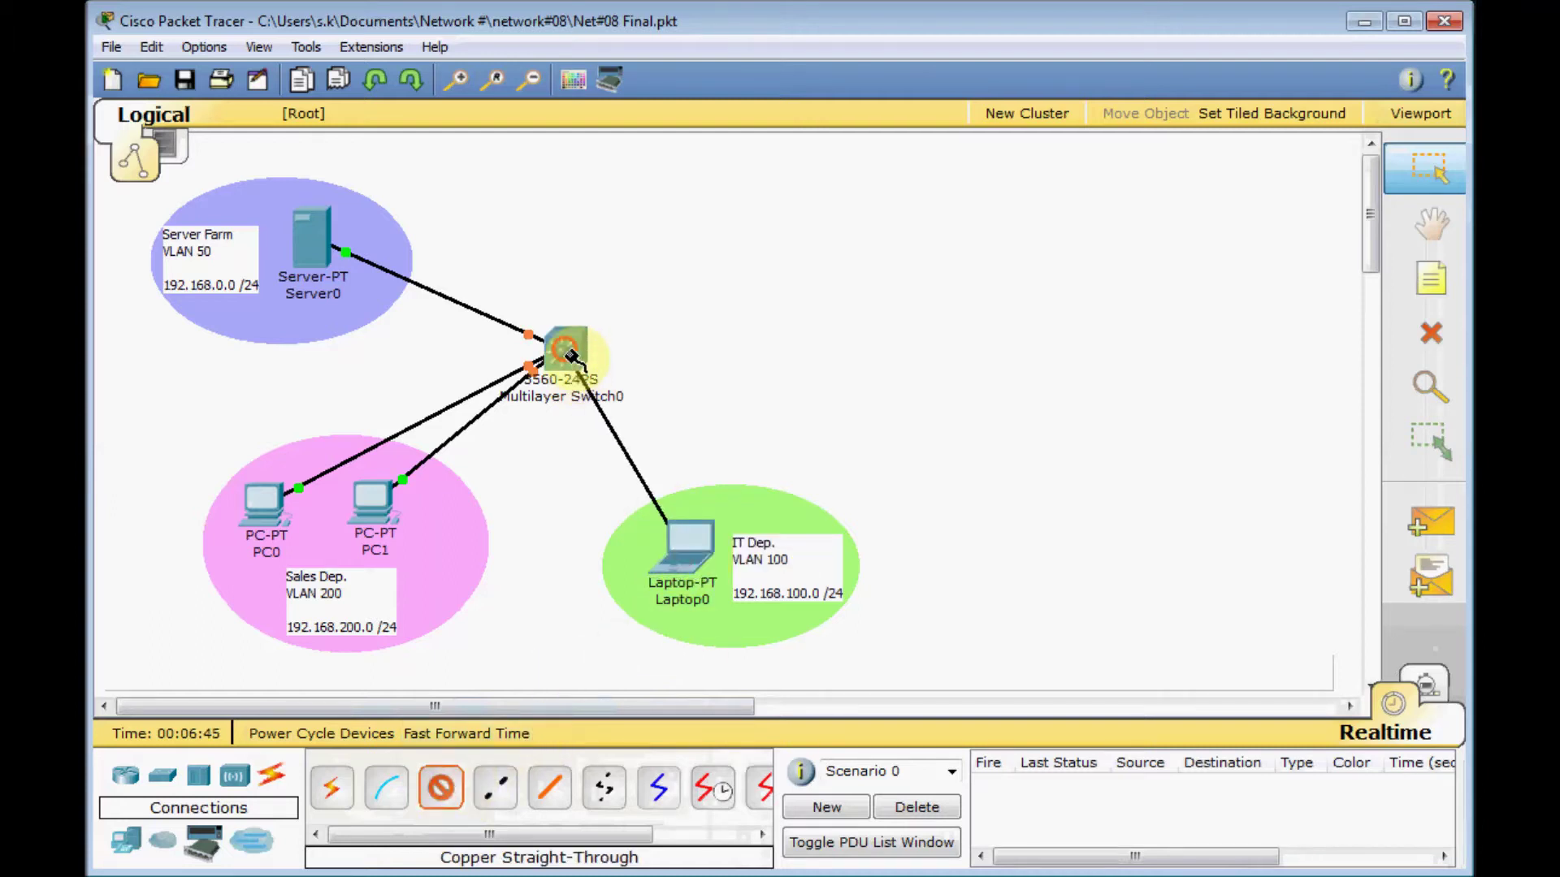
pyautogui.click(571, 356)
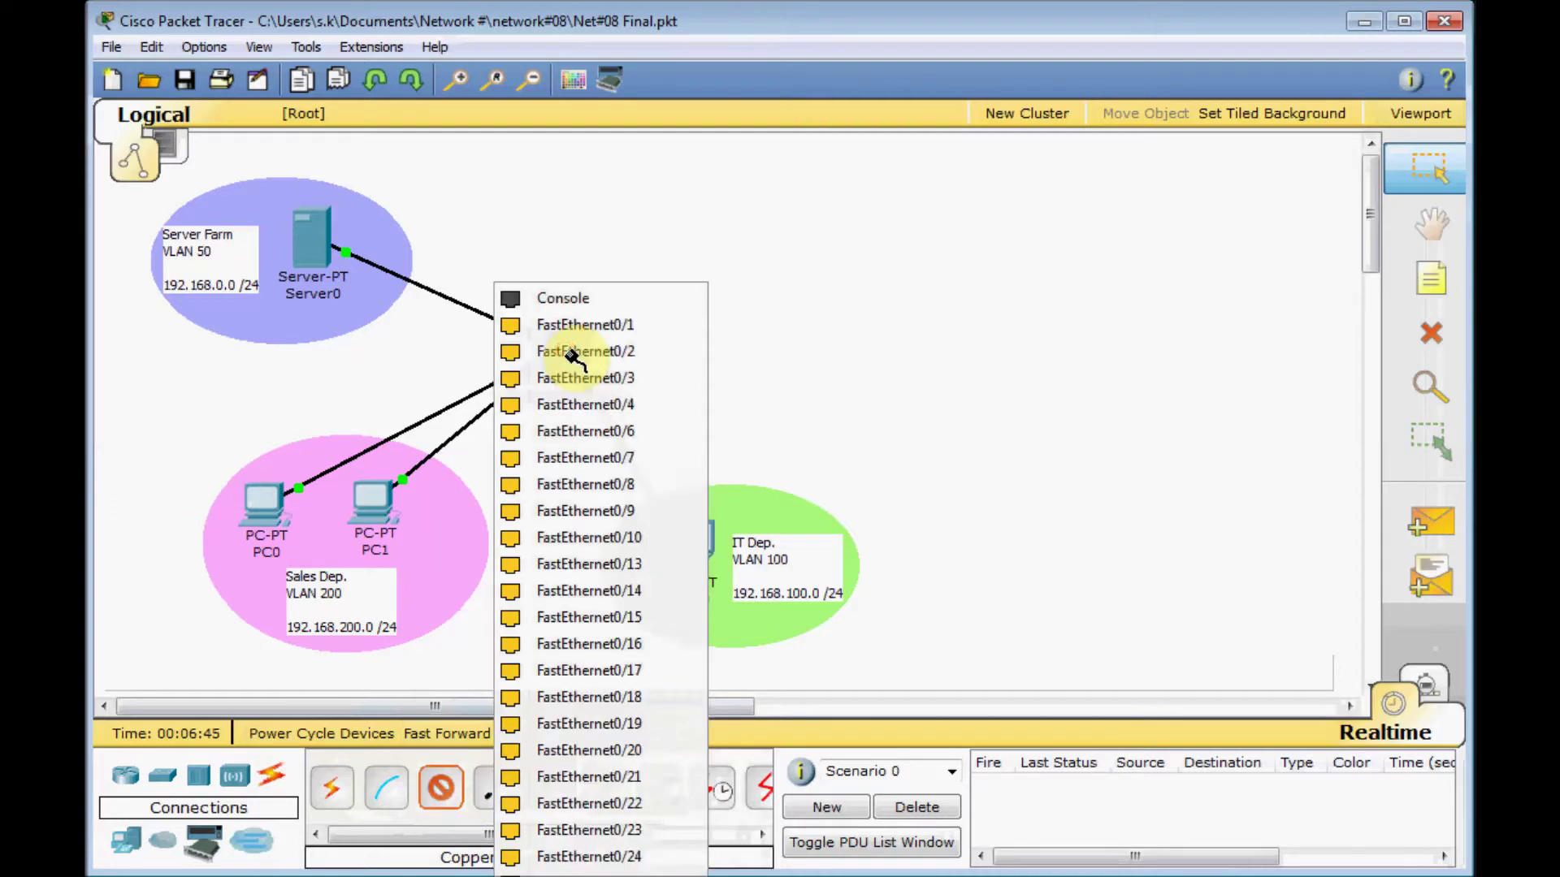
pyautogui.click(640, 645)
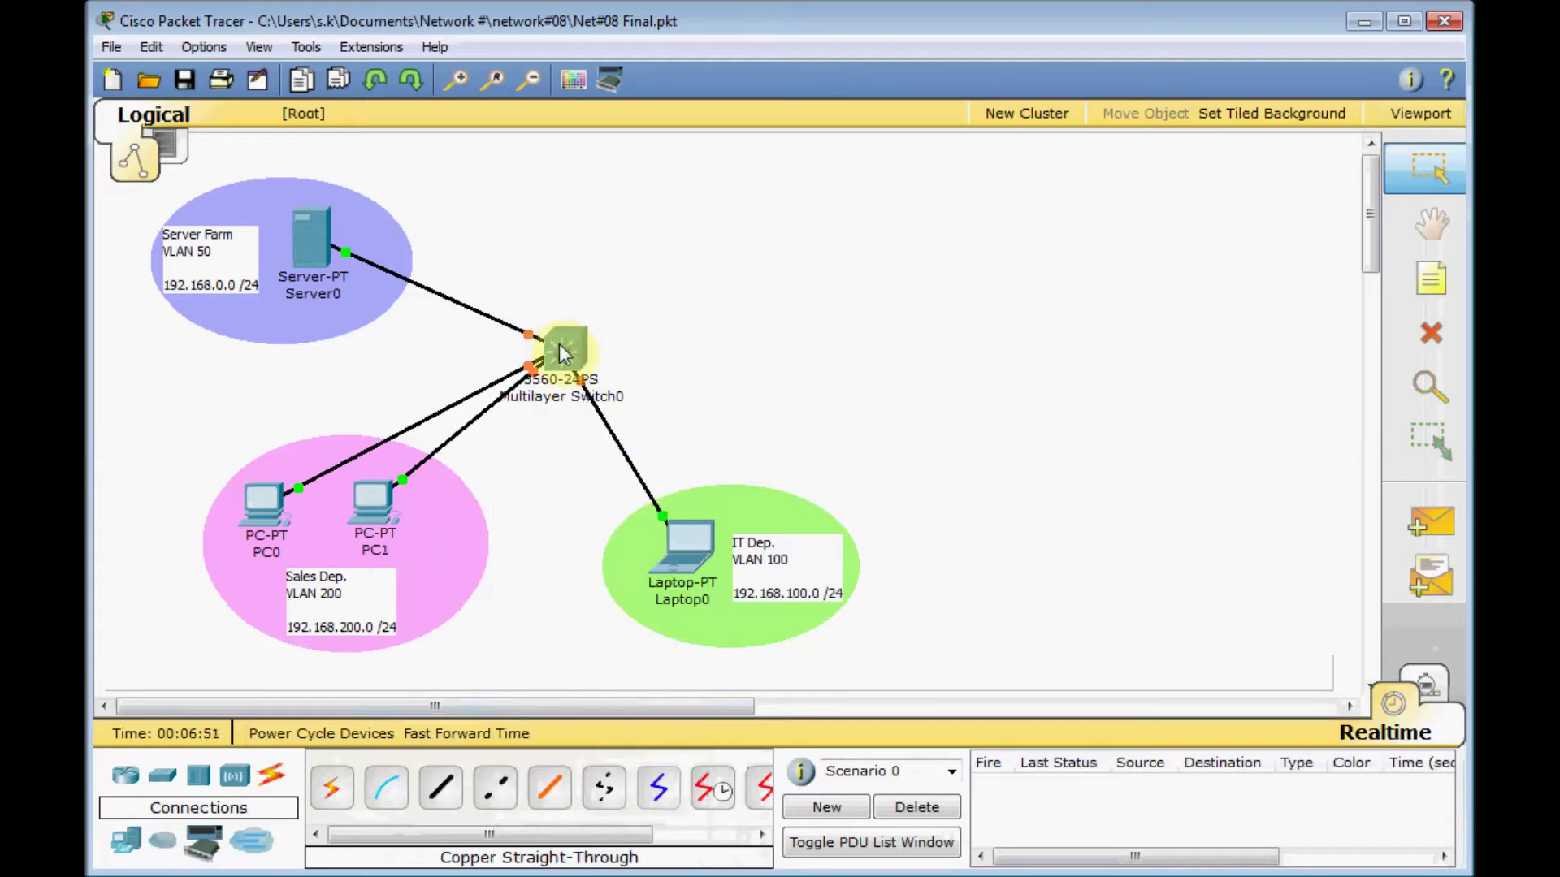
pyautogui.moveTo(560, 352)
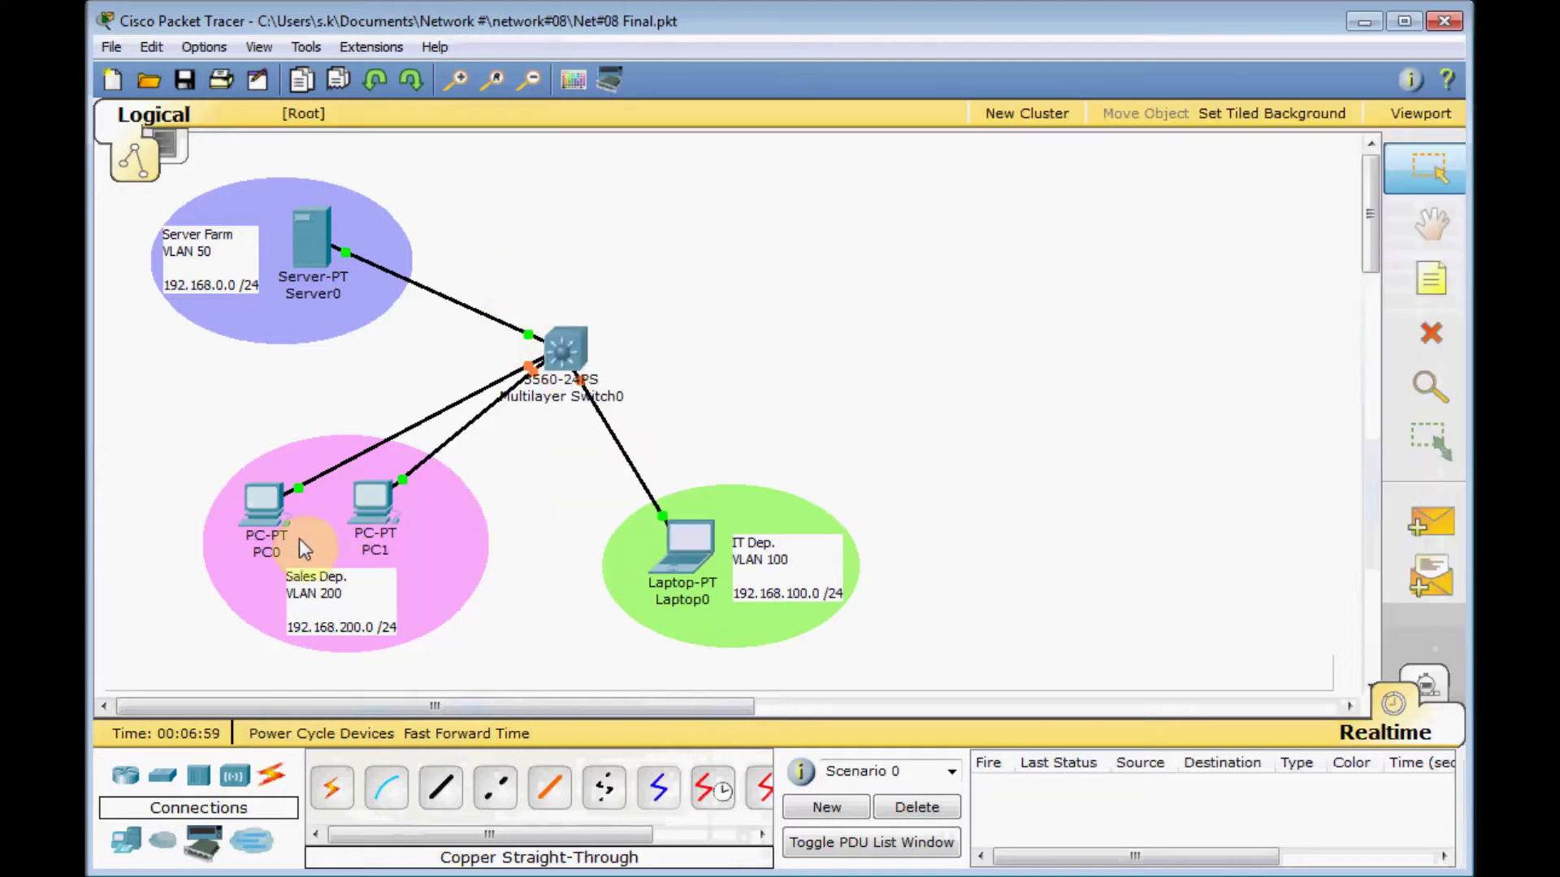
pyautogui.click(256, 524)
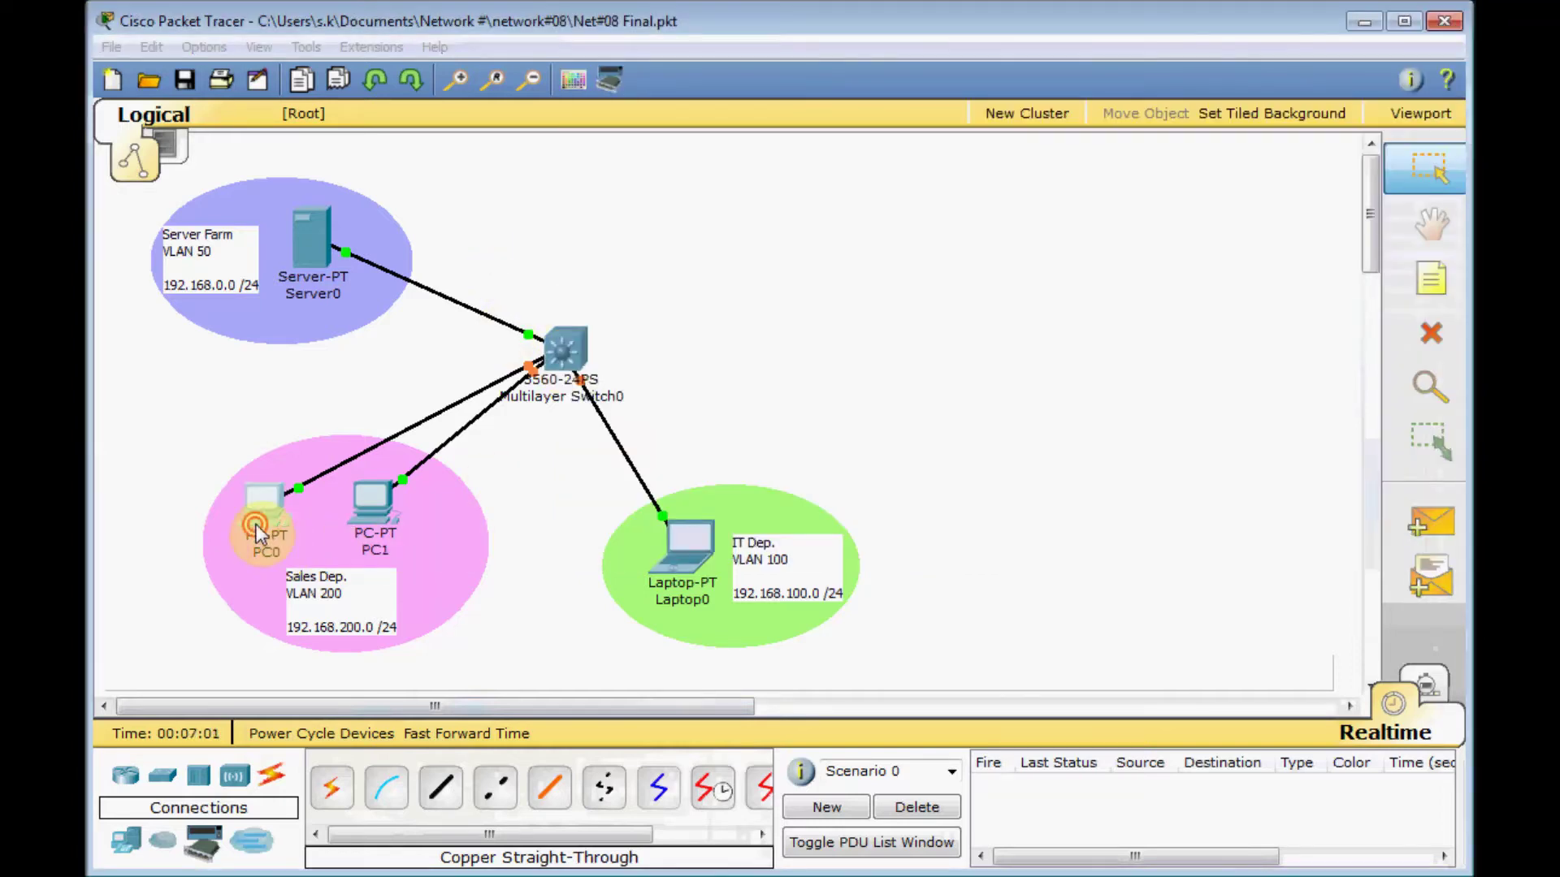
pyautogui.click(369, 110)
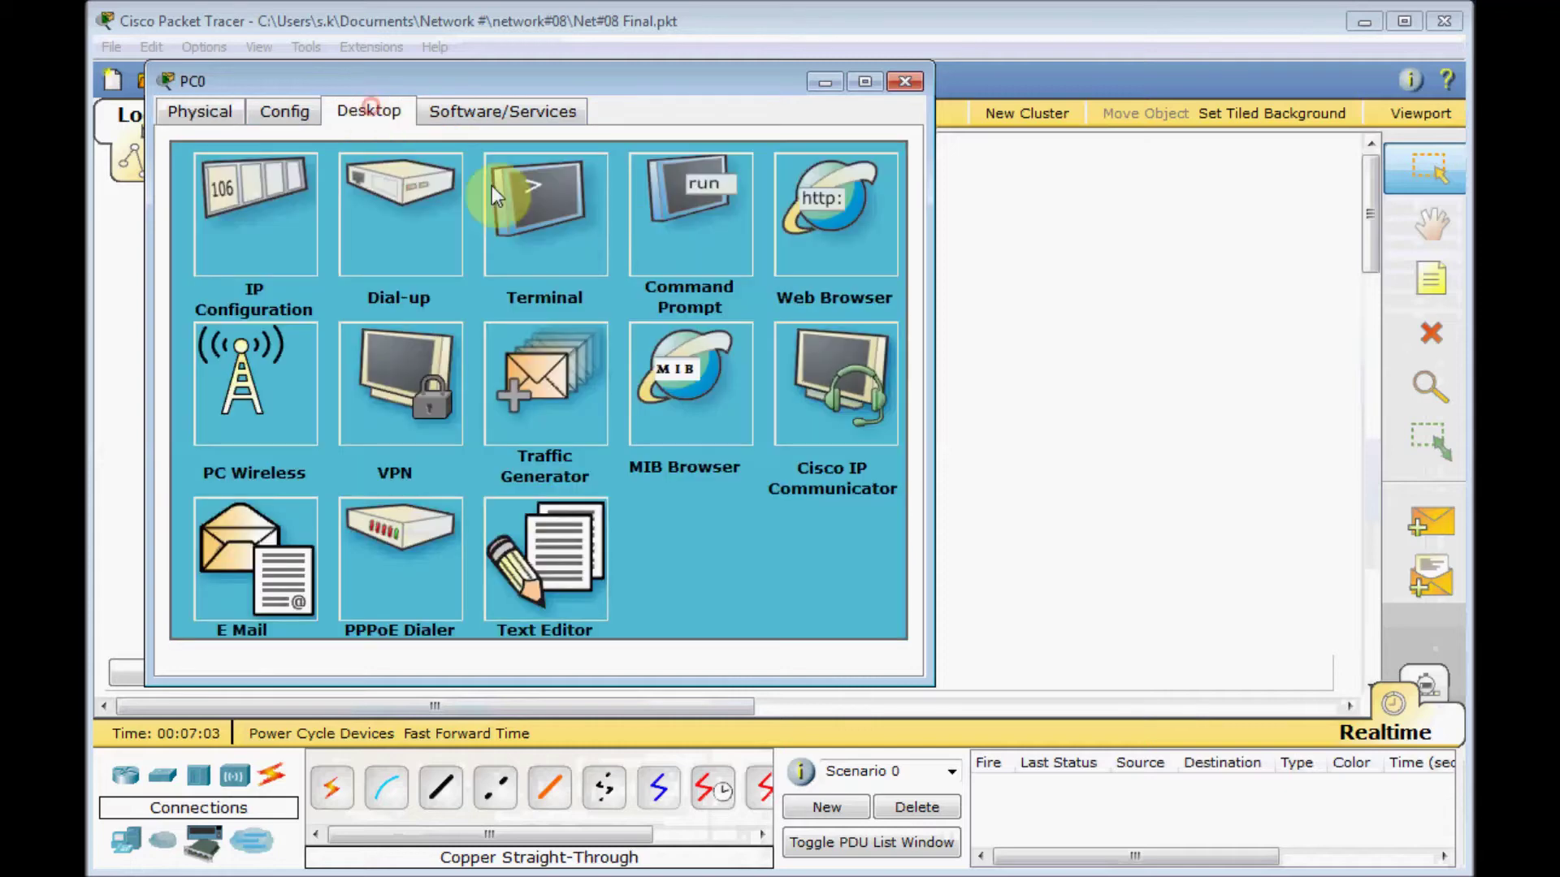
pyautogui.click(682, 231)
pyautogui.write('ipcon')
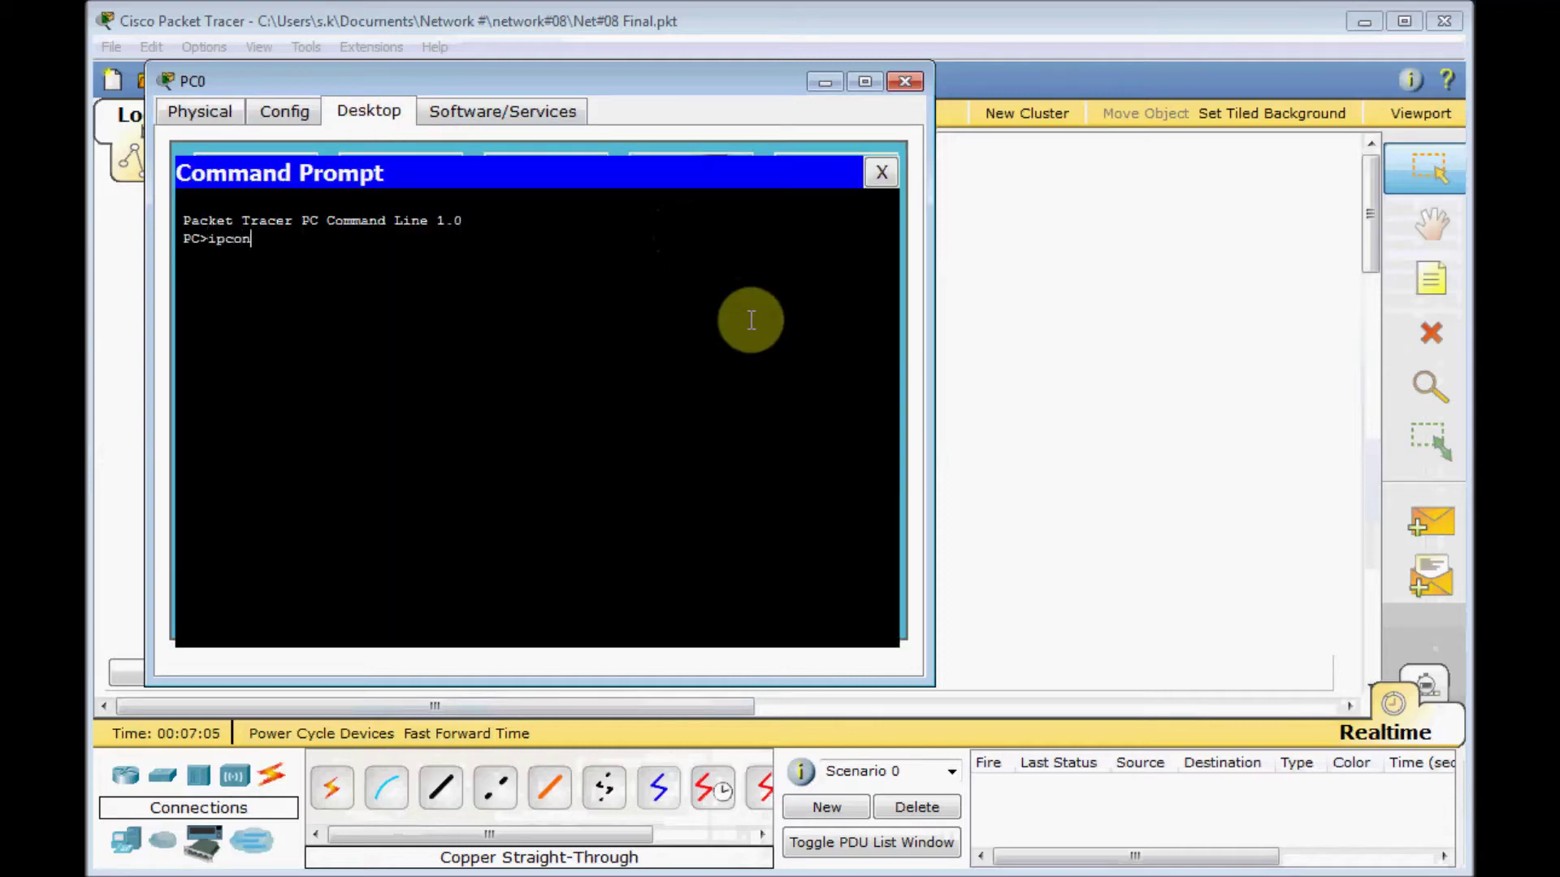
pyautogui.write('fig')
pyautogui.press('Return')
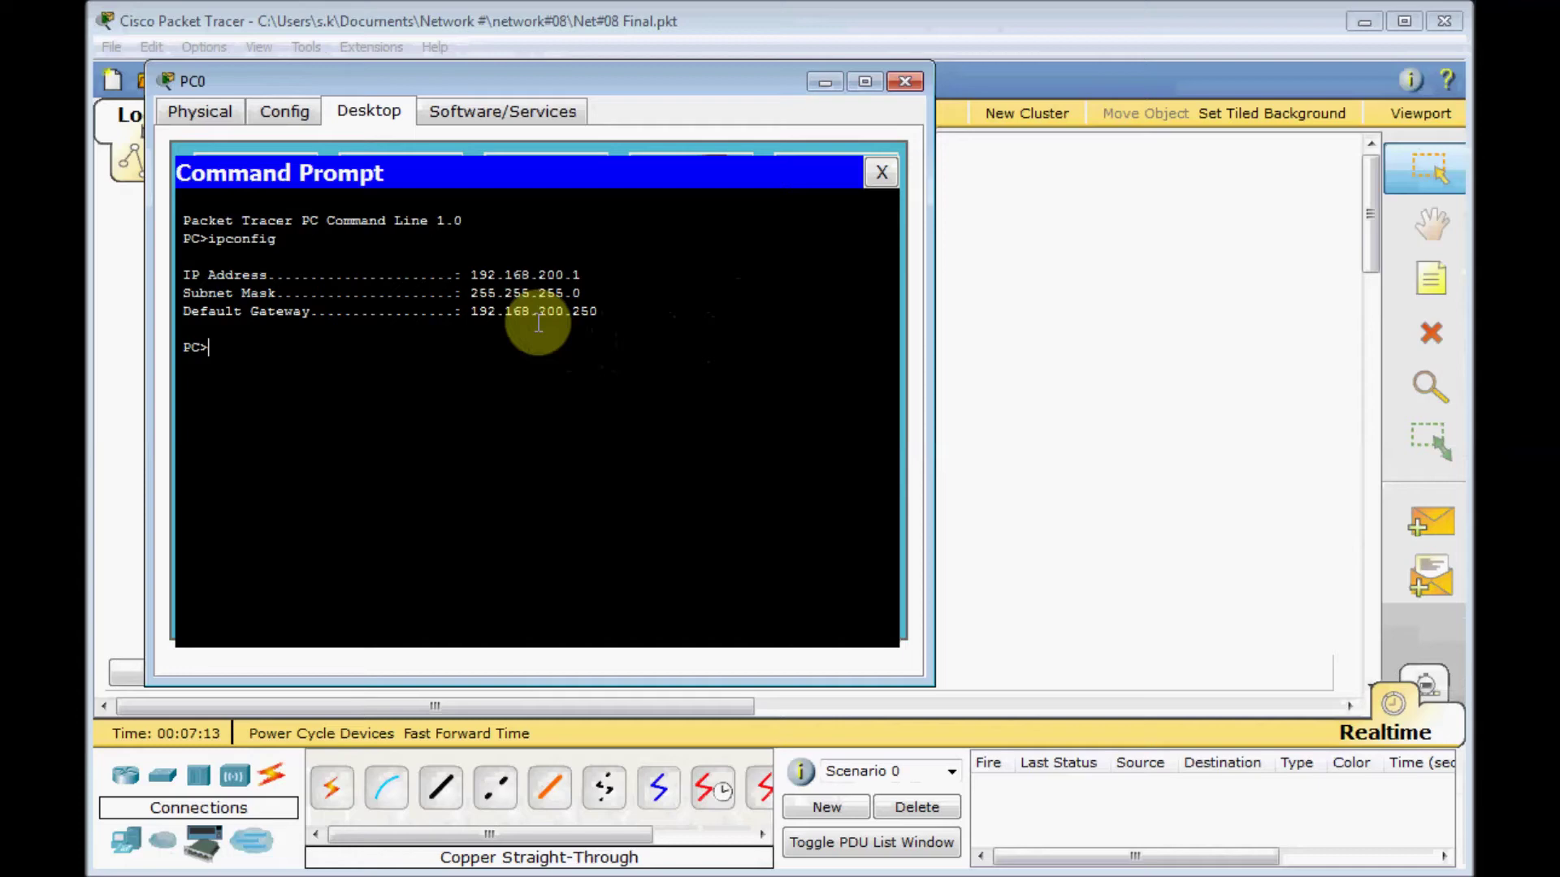
pyautogui.write('ping 192.168.200.250')
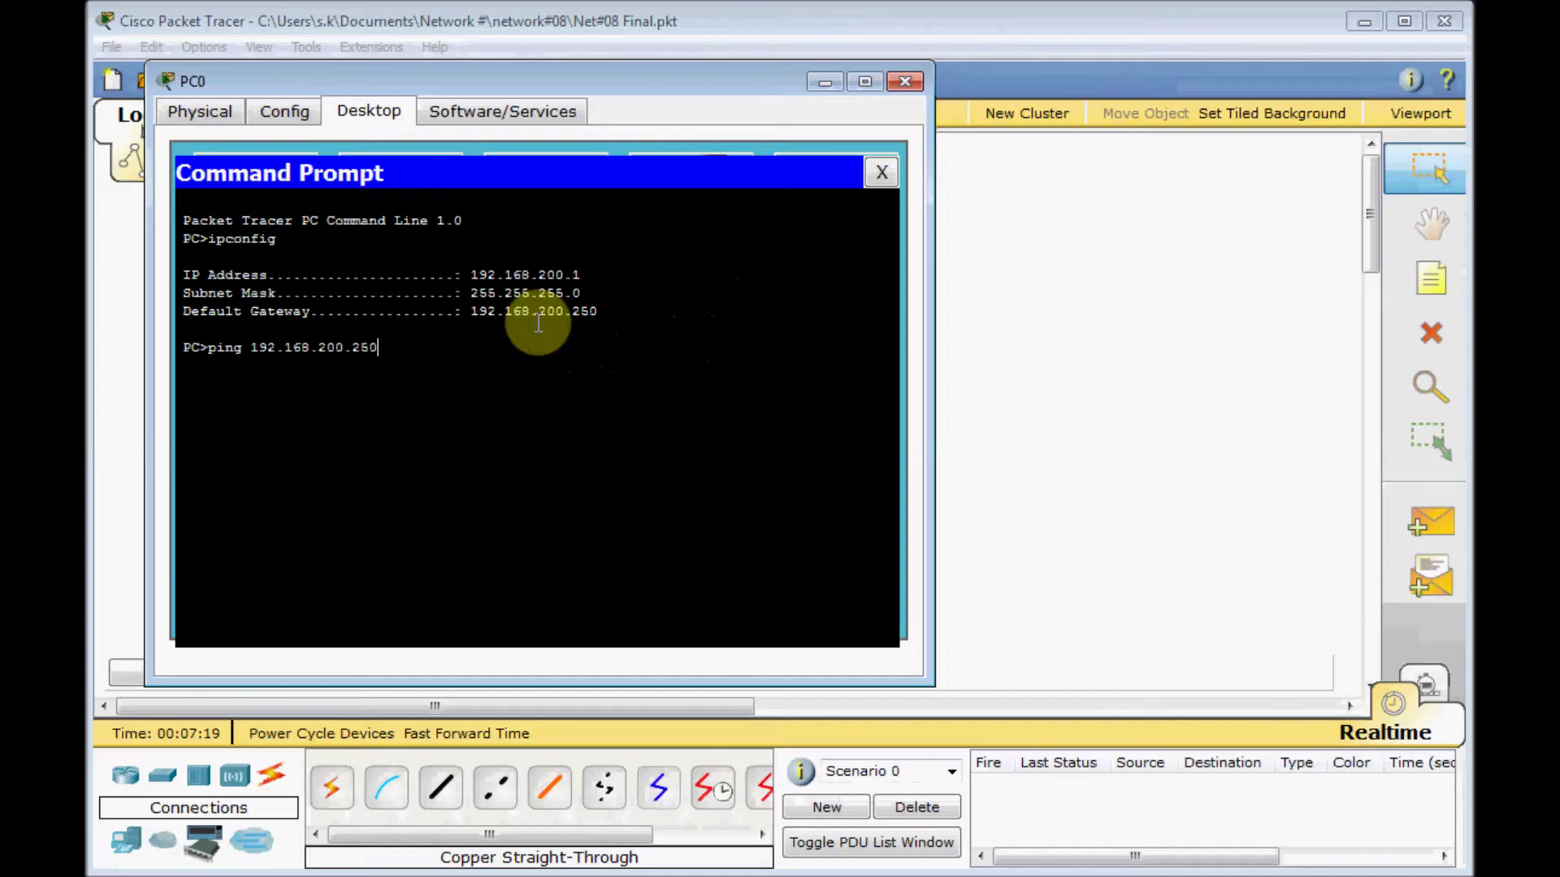
pyautogui.press('Return')
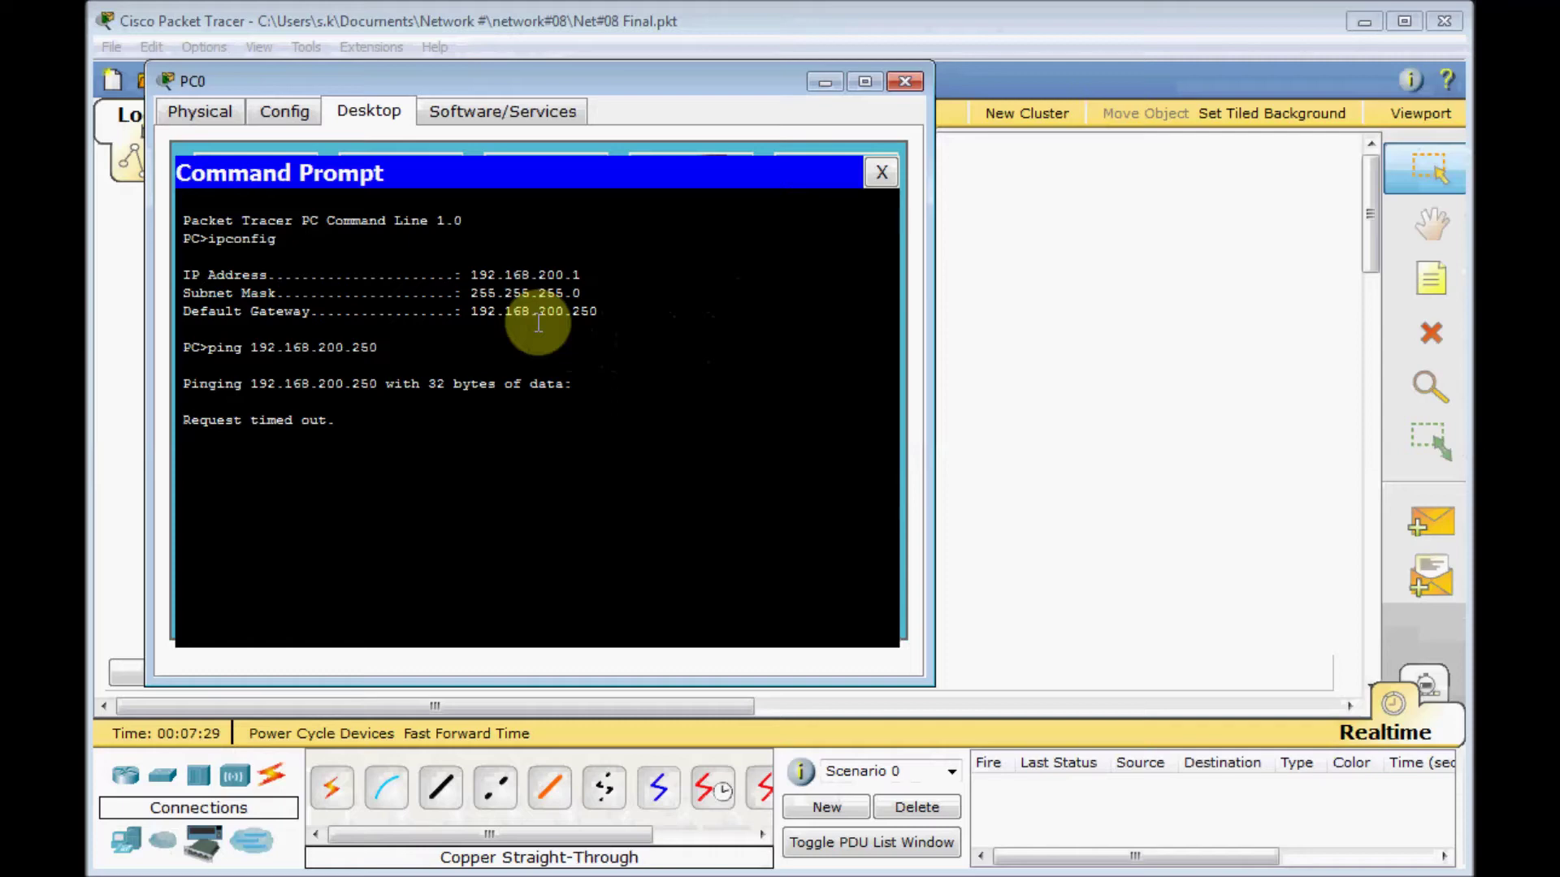
pyautogui.click(892, 174)
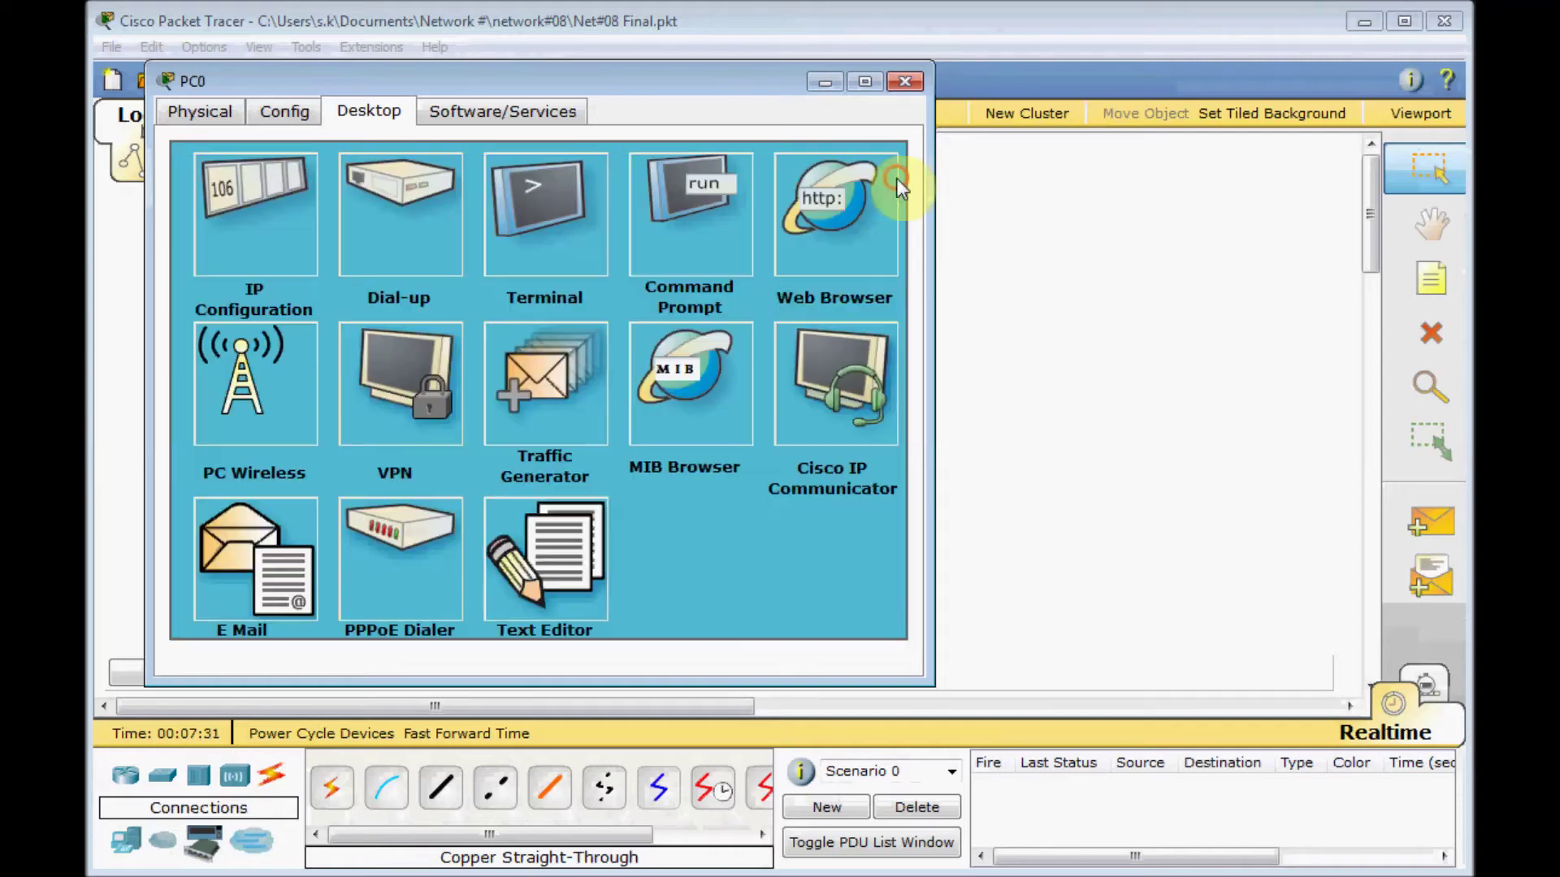
pyautogui.click(905, 81)
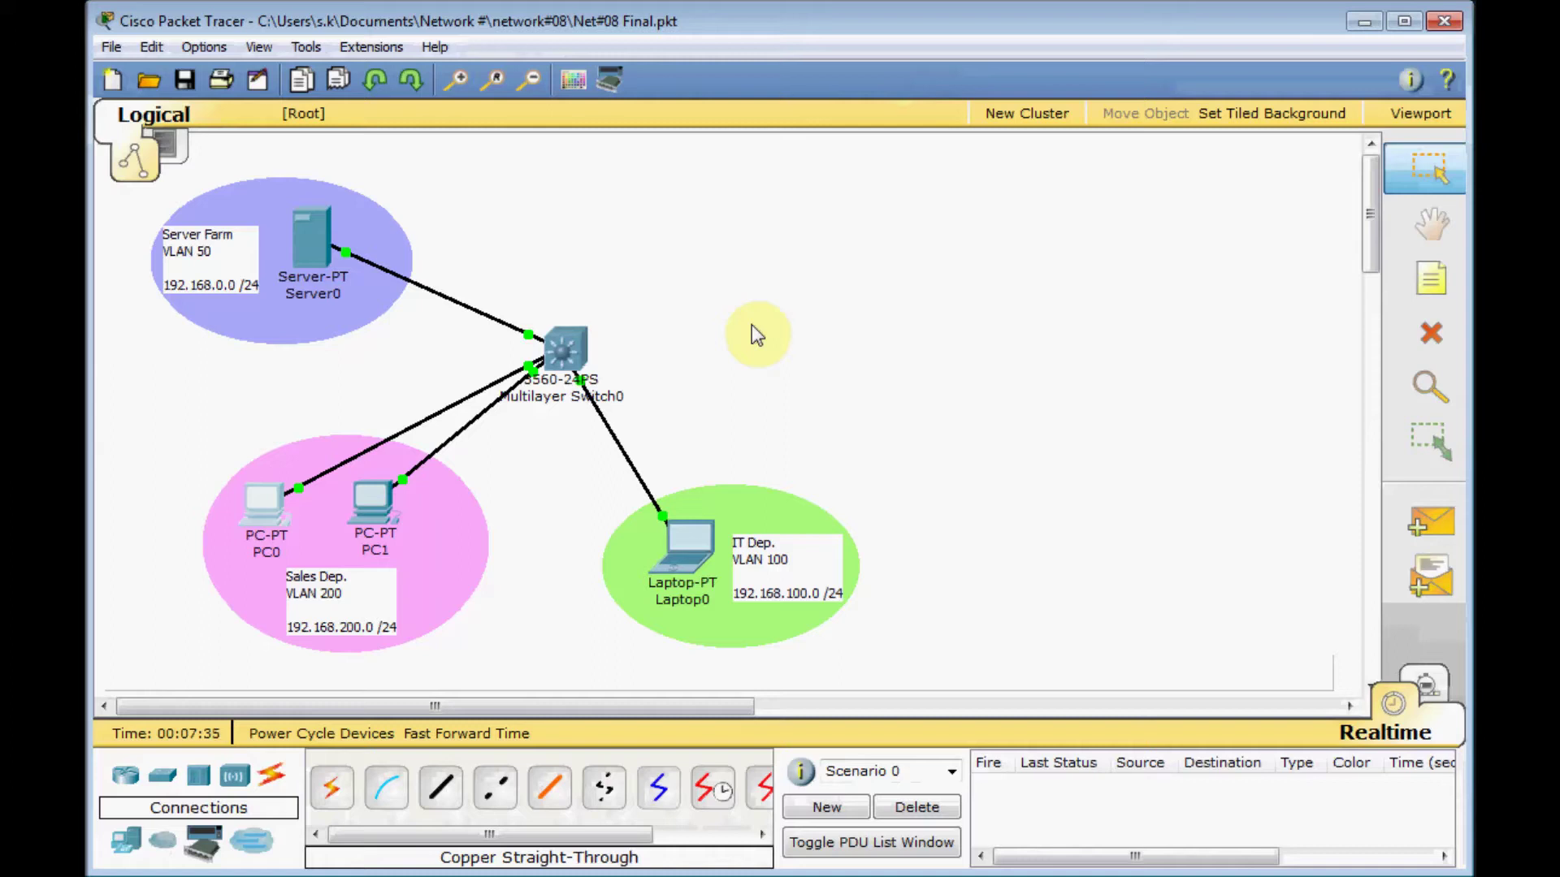
pyautogui.click(572, 356)
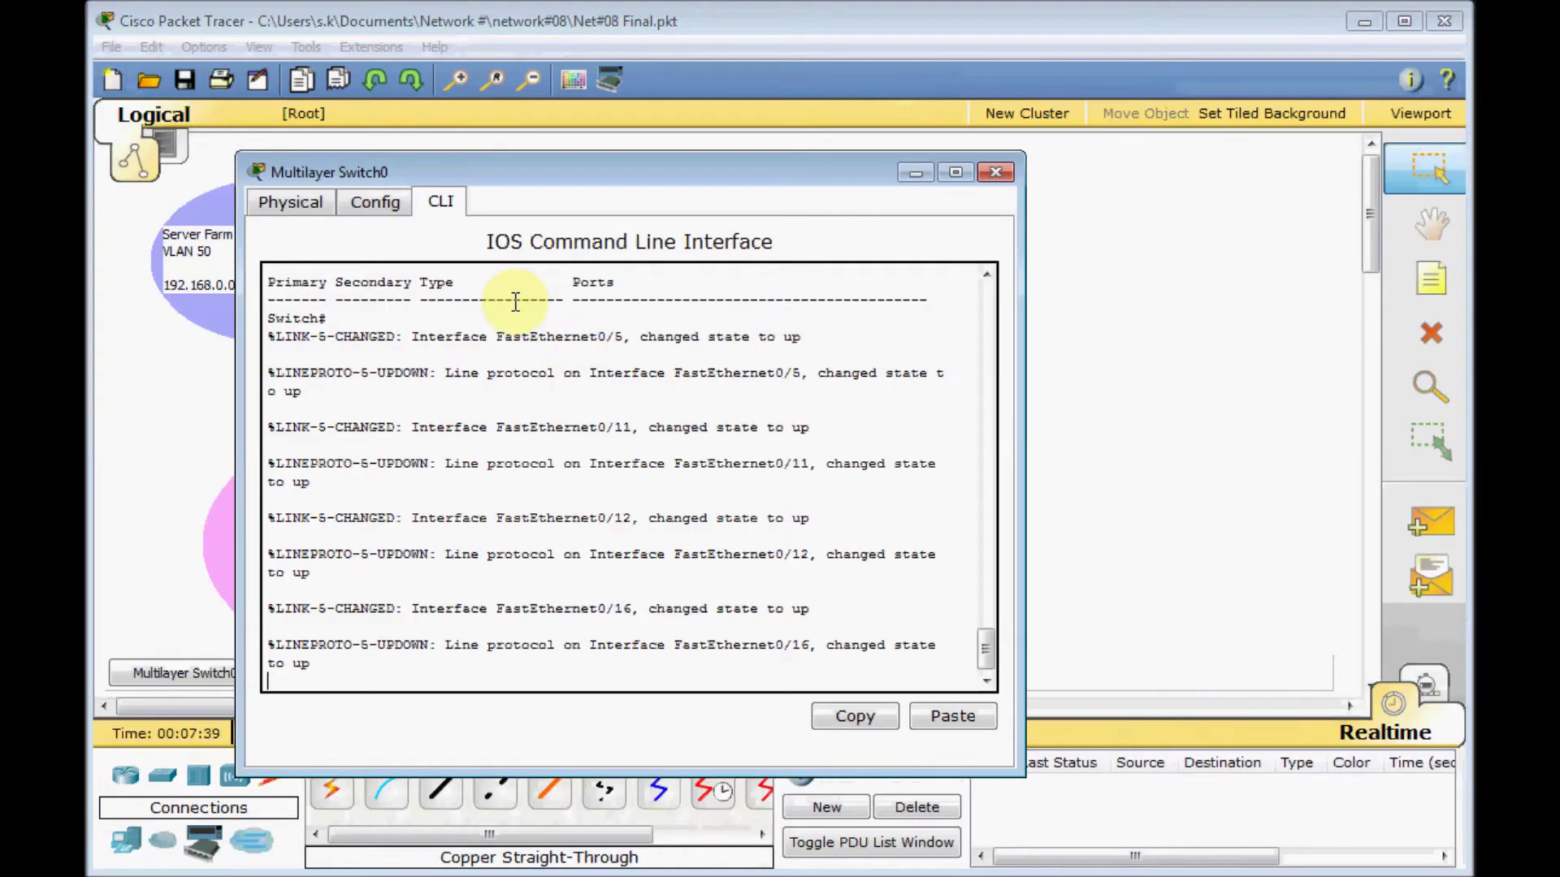
# - Enter global configuration (conf t) and the interface vlan 50 configuration on the switch
pyautogui.press('Return')
pyautogui.press('Return')
pyautogui.press('Return')
pyautogui.press('Return')
pyautogui.press('Return')
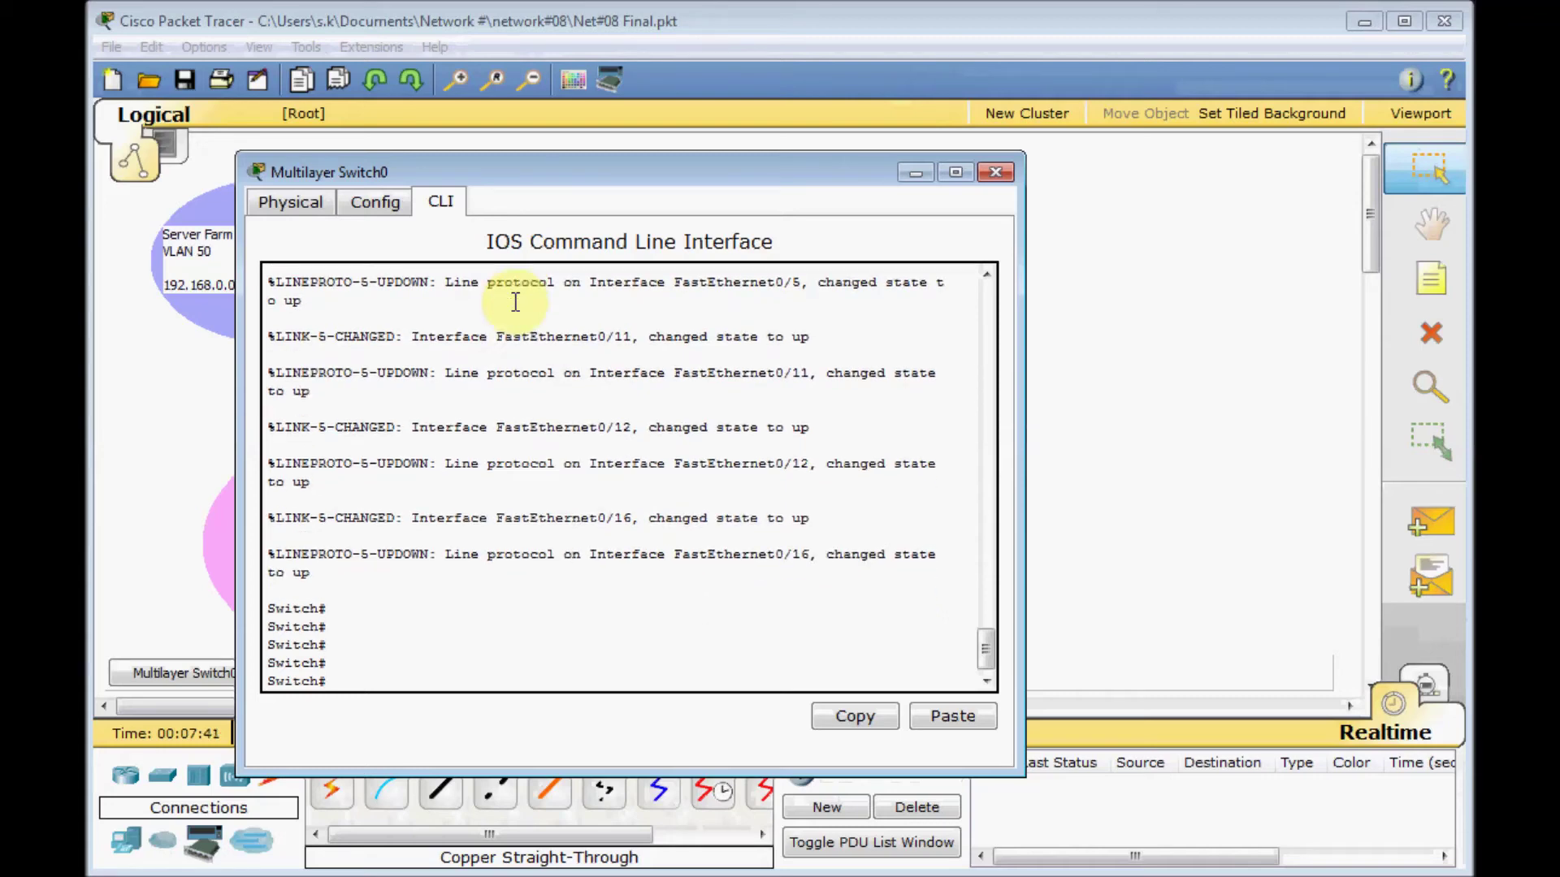
pyautogui.write('conf t')
pyautogui.press('Return')
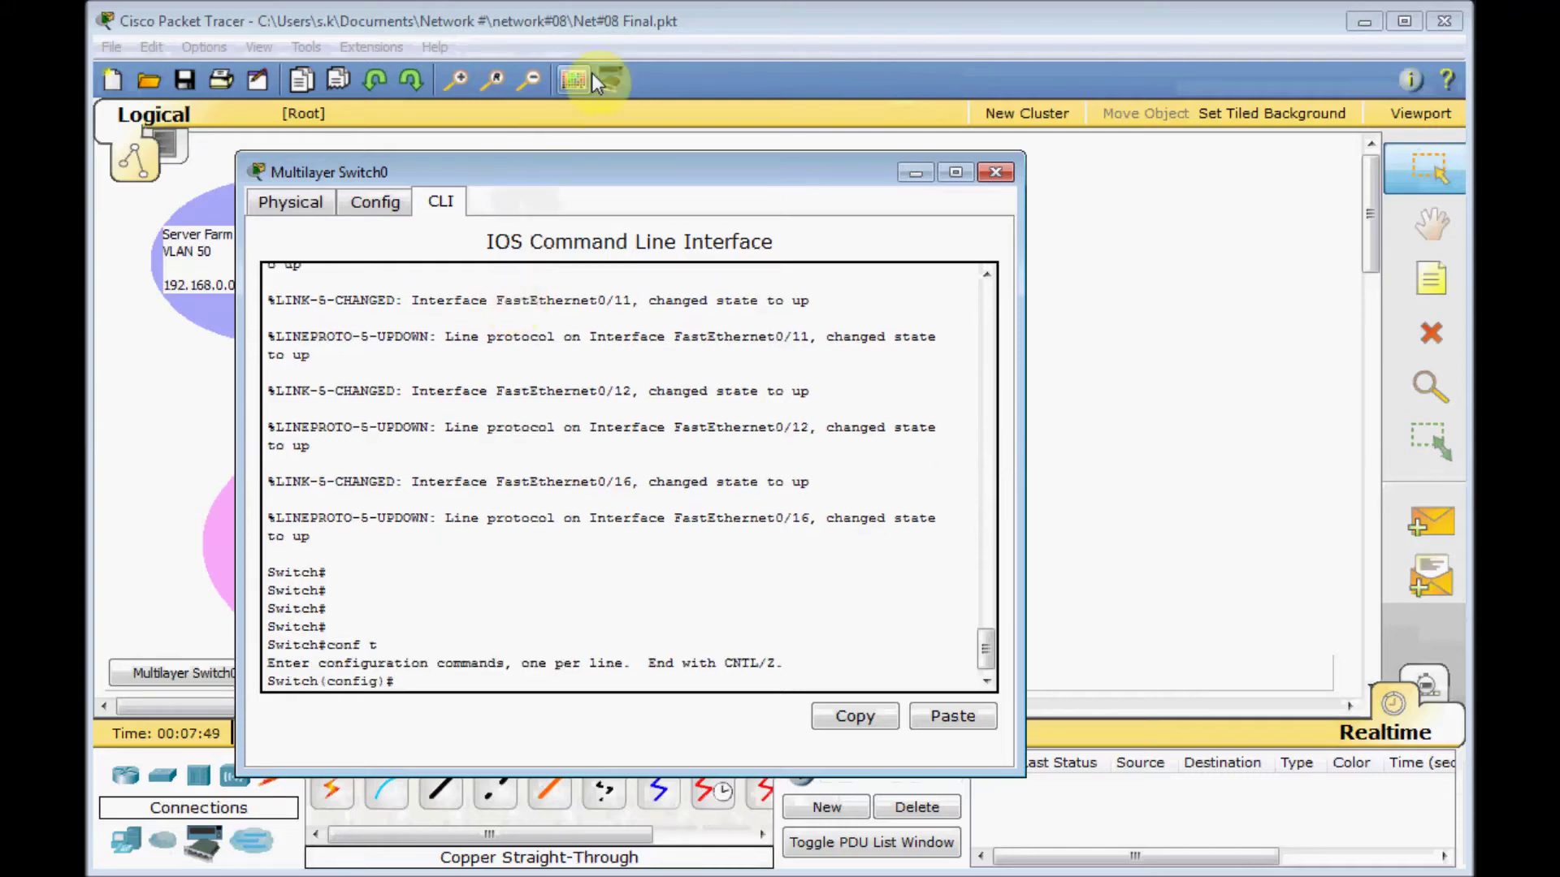
pyautogui.moveTo(625, 185); pyautogui.dragTo(1043, 187)
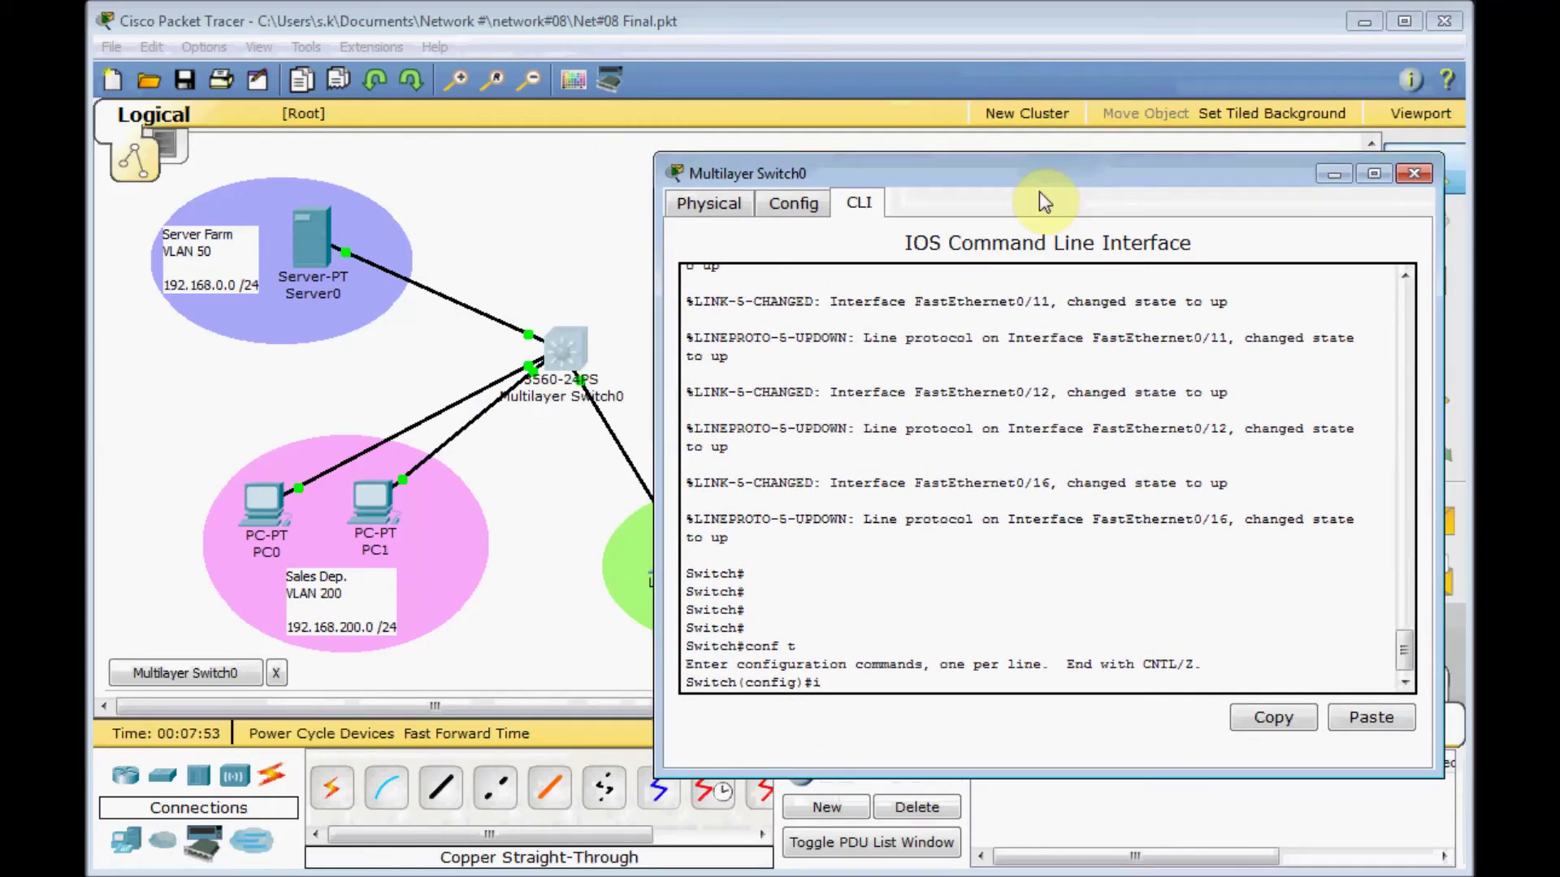
pyautogui.write('n')
pyautogui.press('Tab')
pyautogui.write('vl')
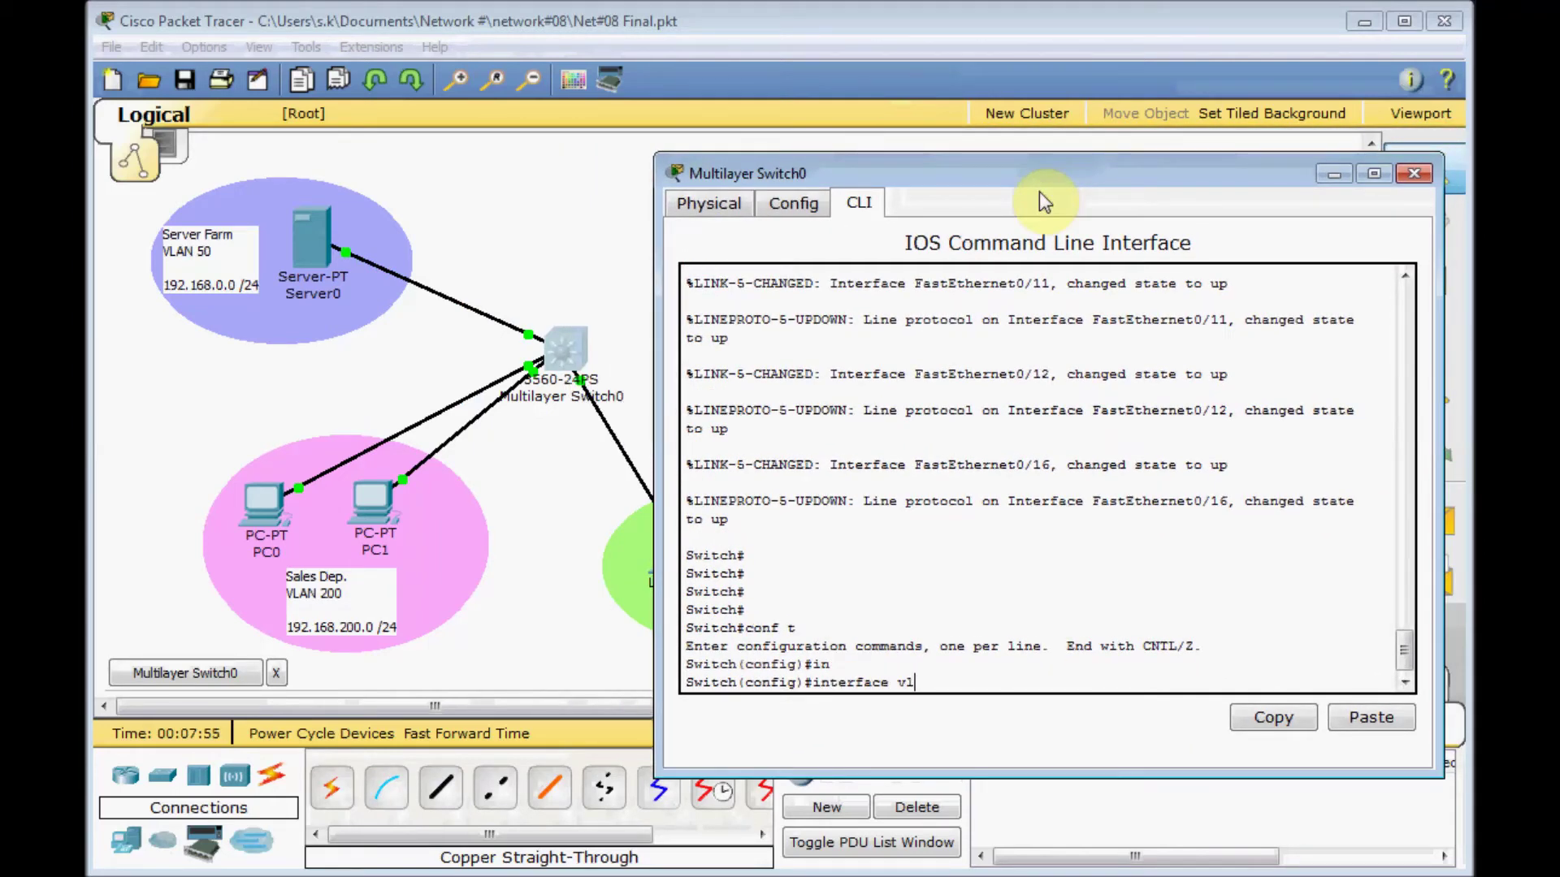
pyautogui.press('Tab')
pyautogui.write('?')
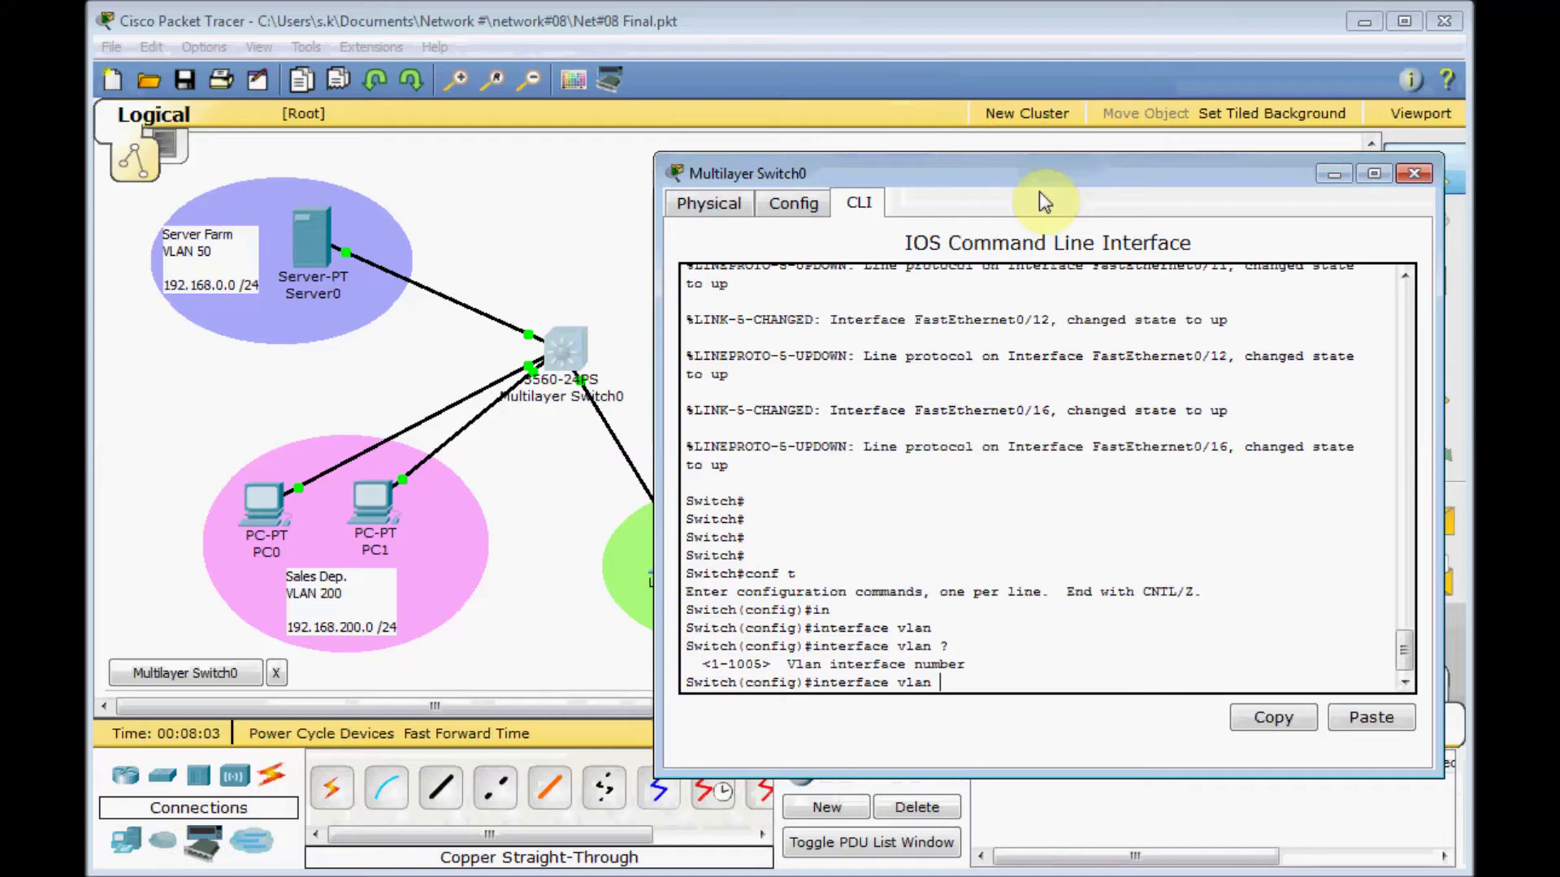
pyautogui.write('50 ?')
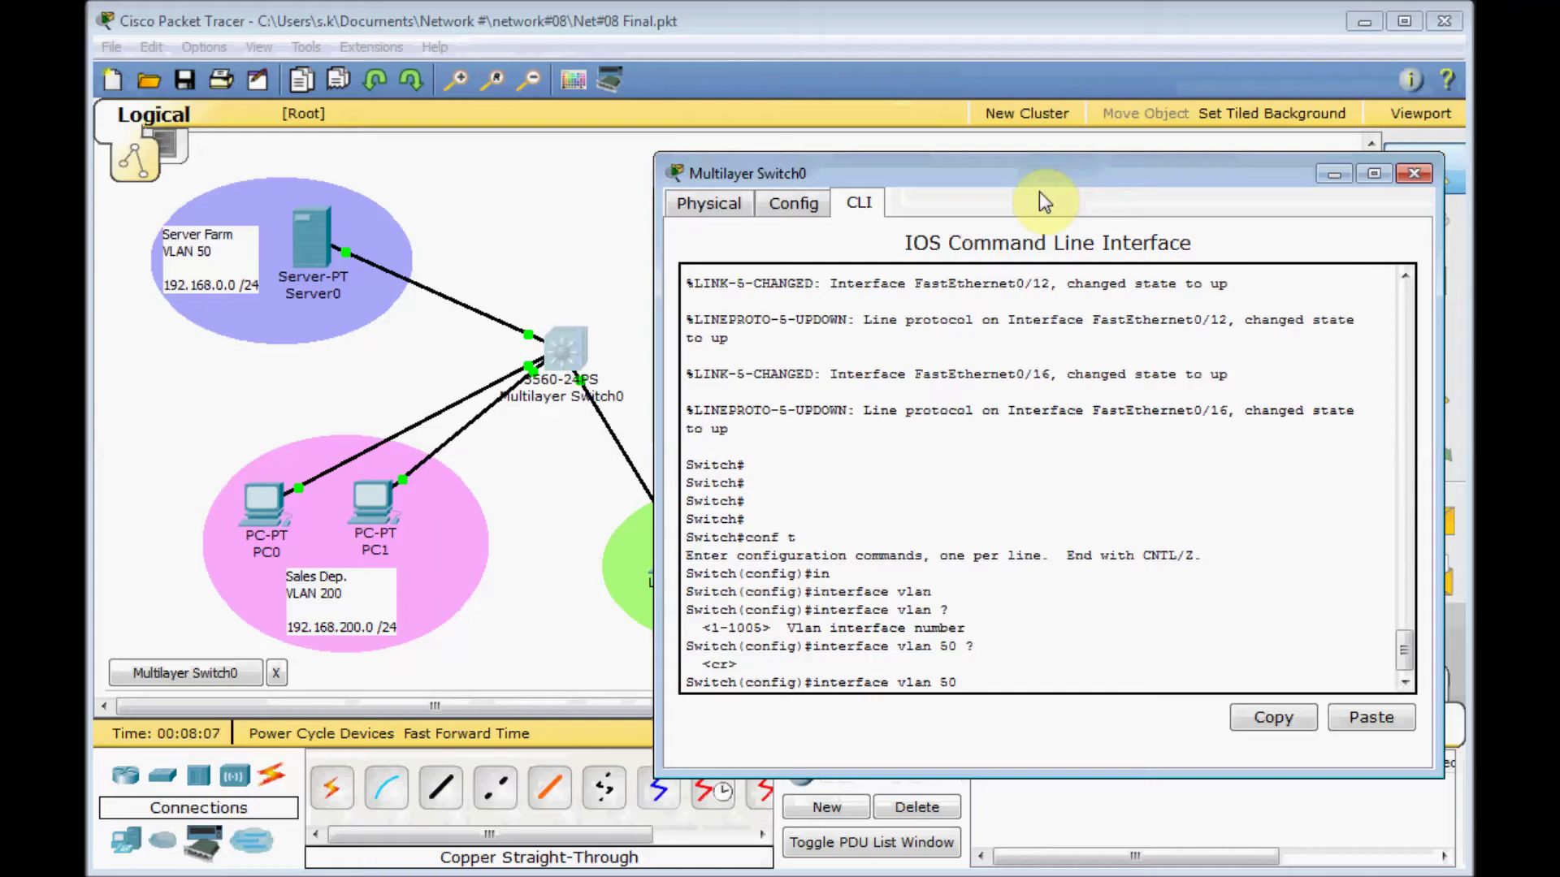
pyautogui.press('Return')
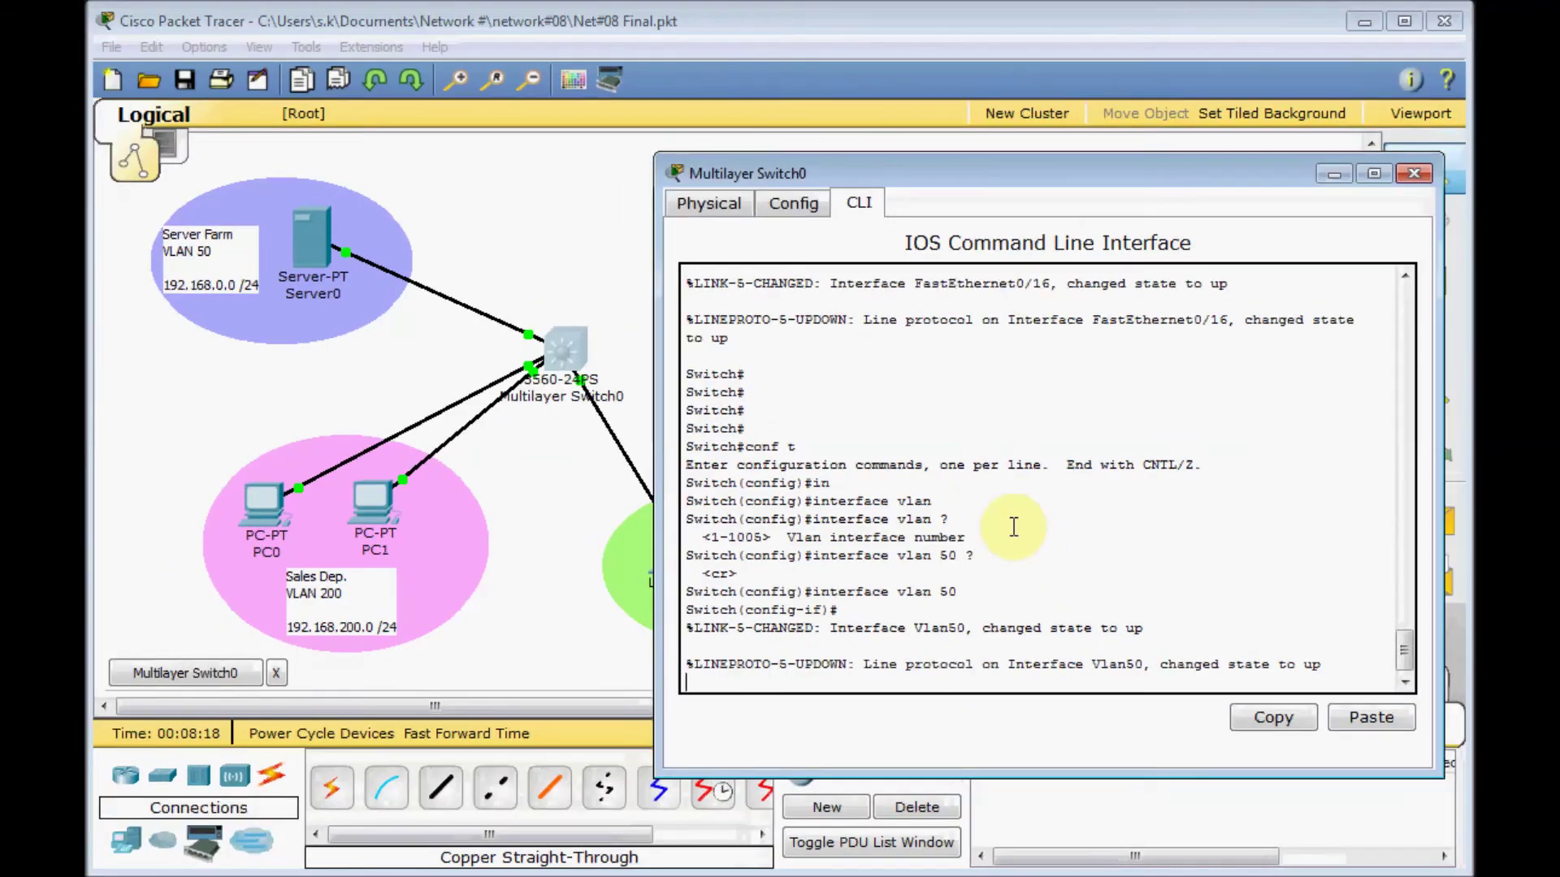
# - Assign 192.168.0.50 255.255.255.0 to the VLAN 50 interface and exit it
pyautogui.press('Return')
pyautogui.press('Return')
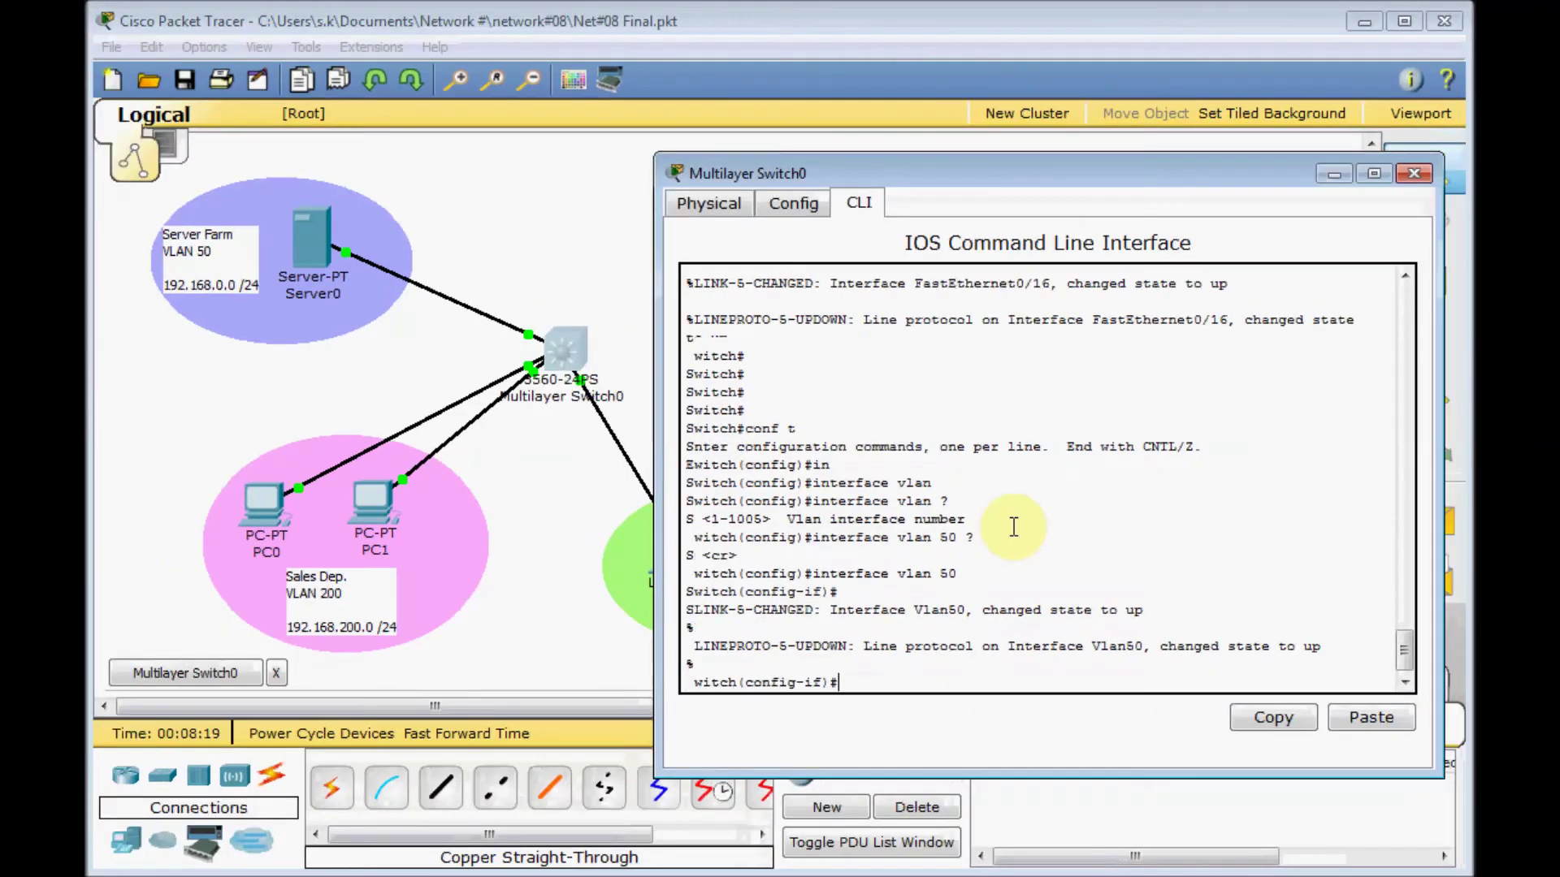
pyautogui.write('i')
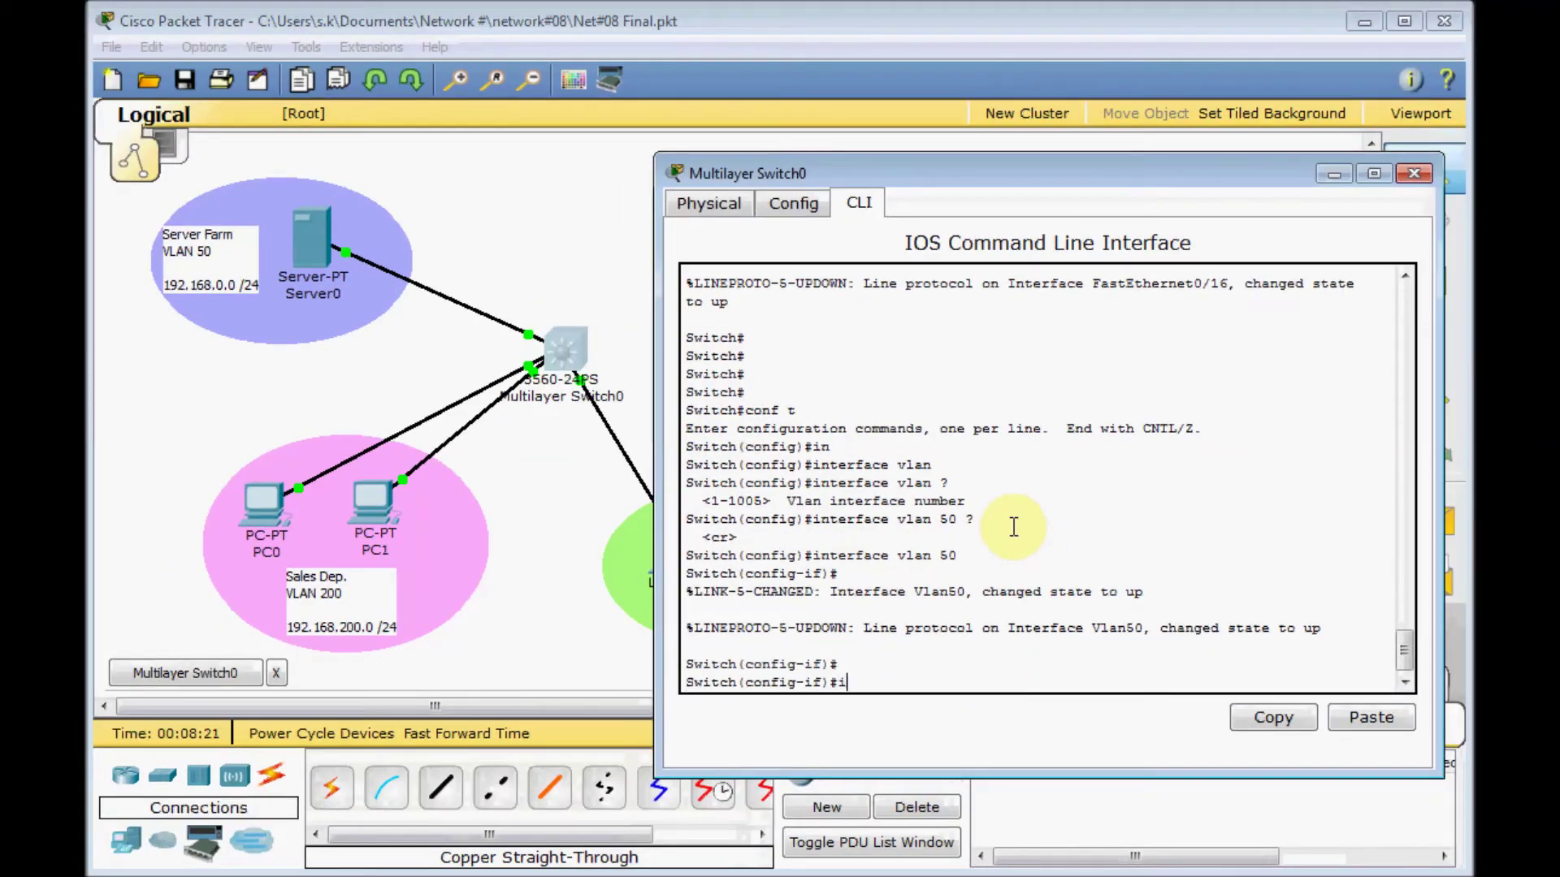
pyautogui.write('p add')
pyautogui.press('Tab')
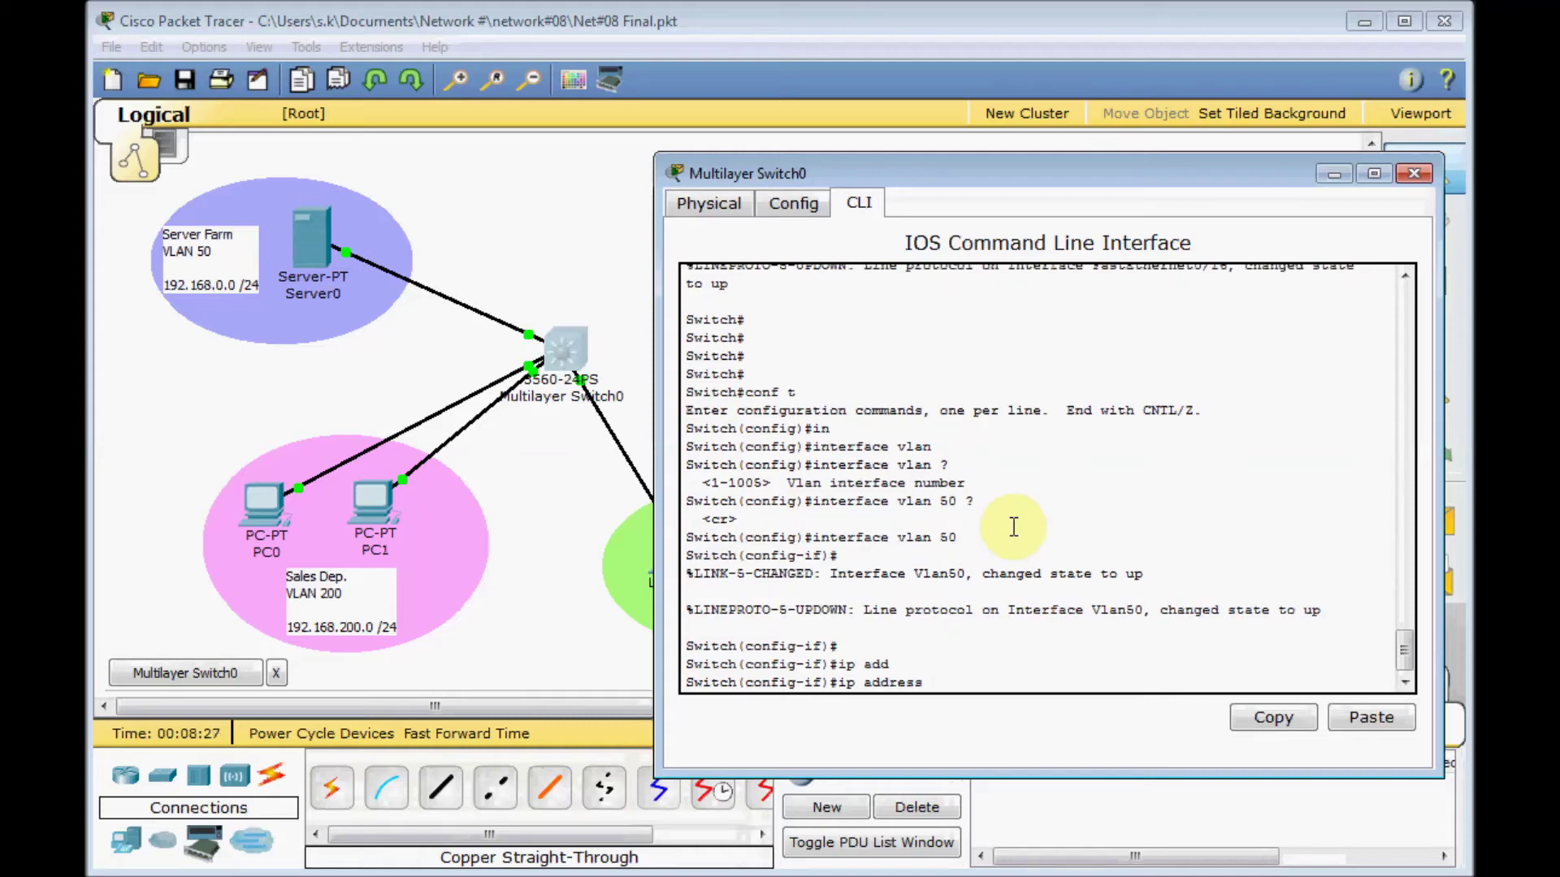
pyautogui.write('192.168.0.50 255.255.255.0')
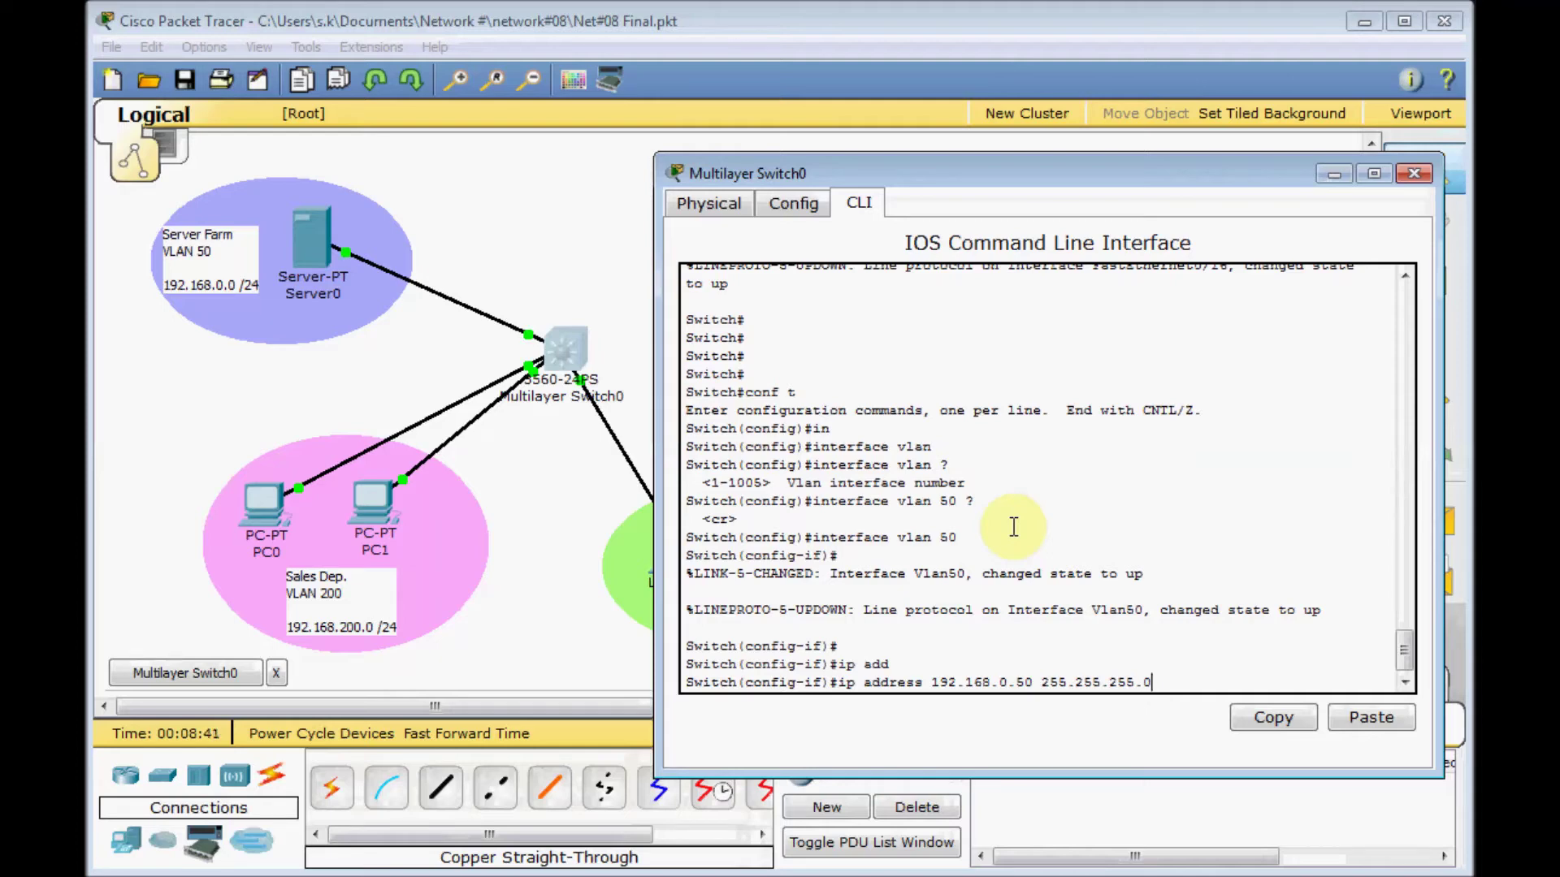
pyautogui.press('Return')
pyautogui.write('exit')
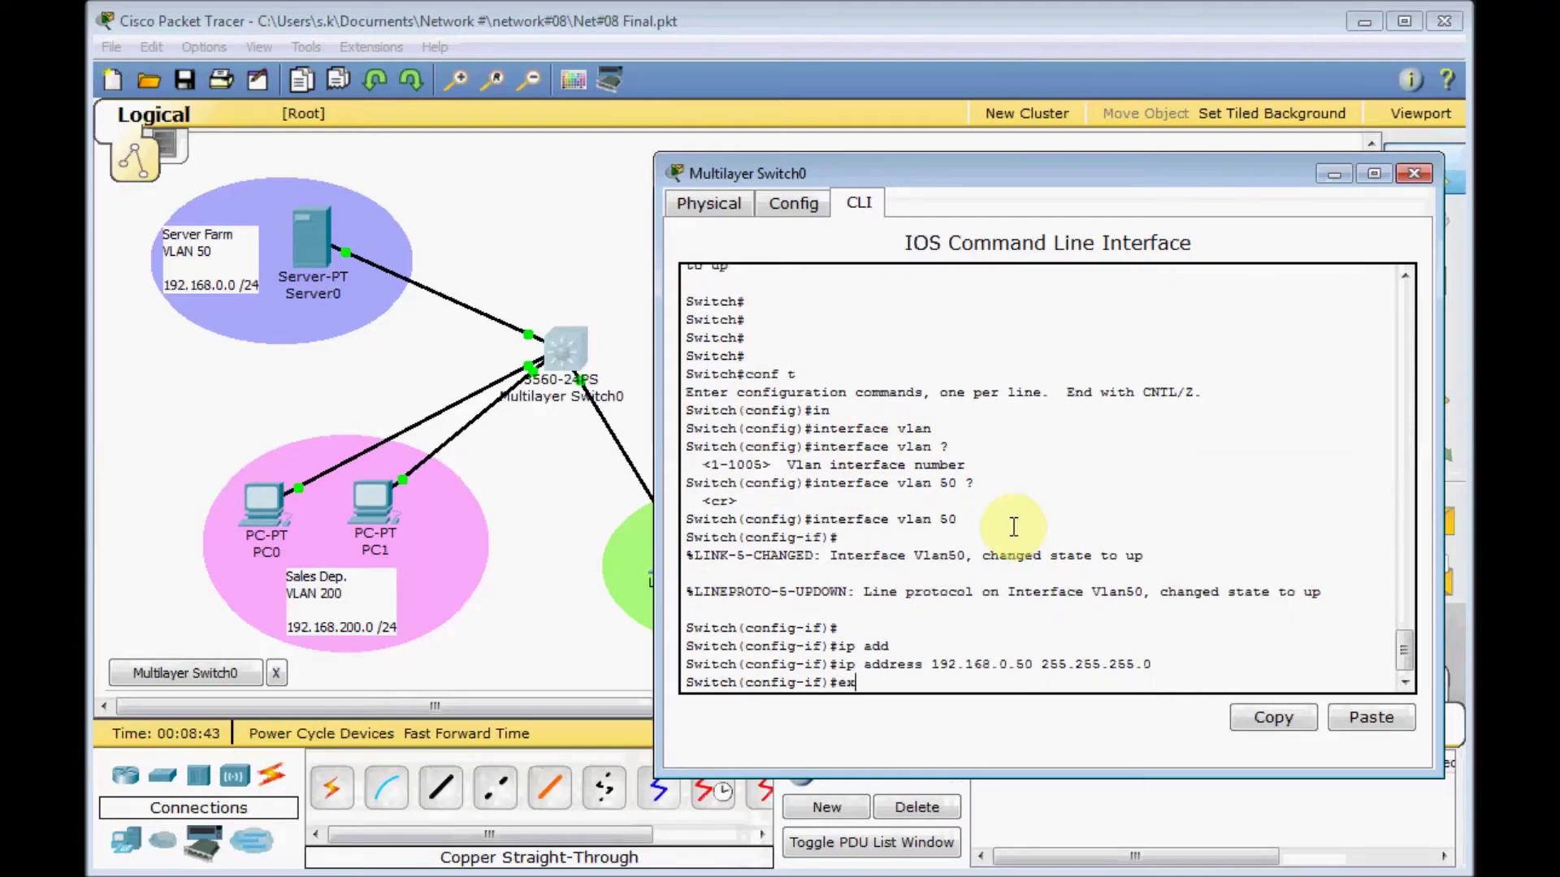
pyautogui.press('Return')
# - Give interface vlan 100 the address 192.168.100.250 255.255.255.0
pyautogui.write('int vlan 100')
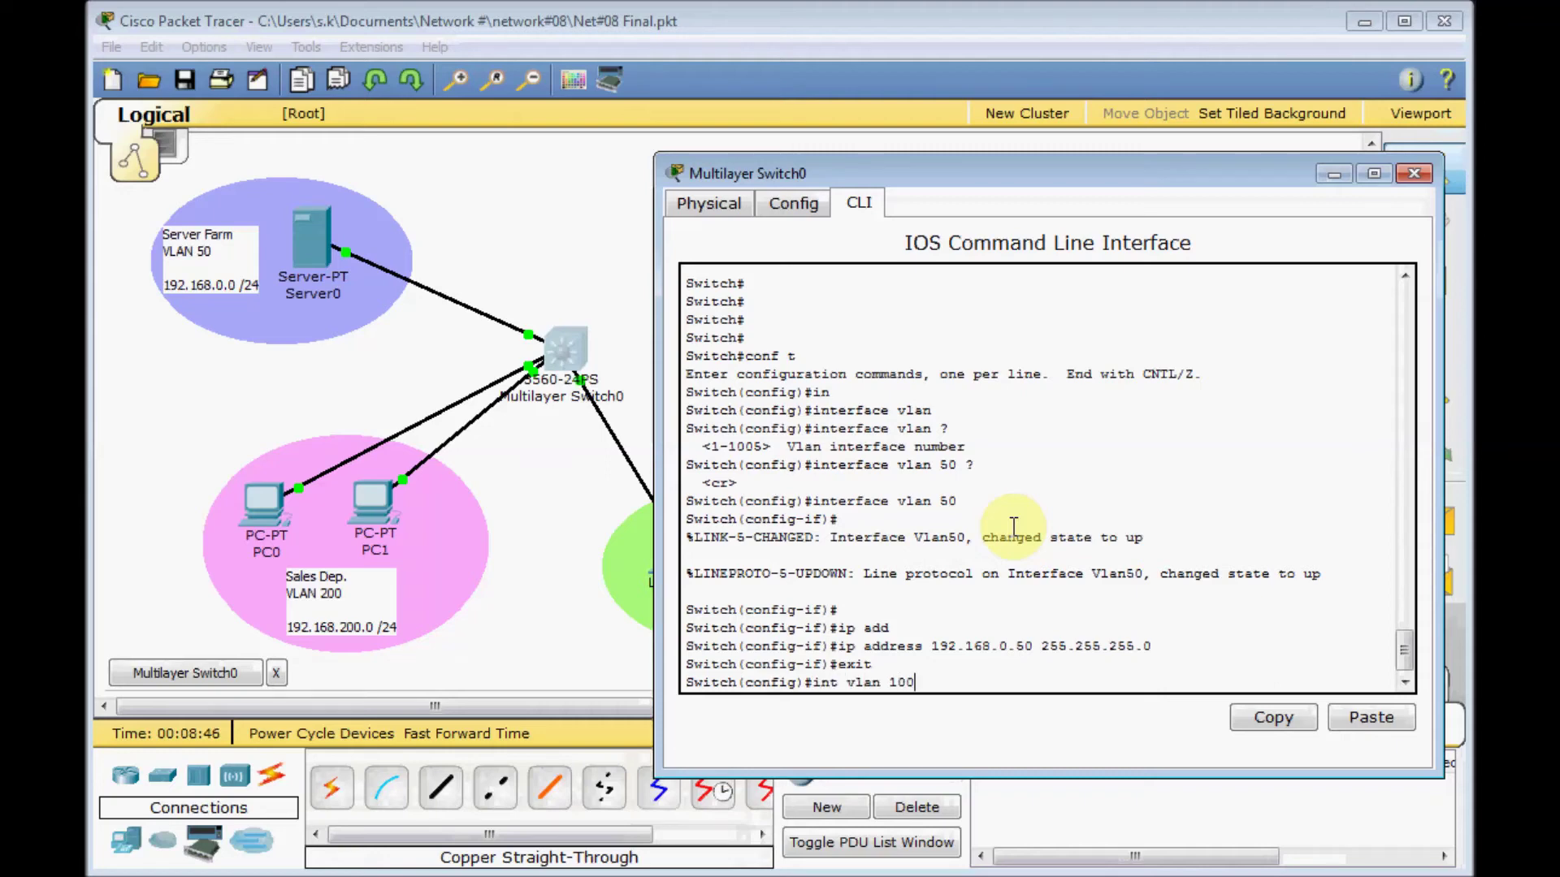
pyautogui.press('Return')
pyautogui.press('Return')
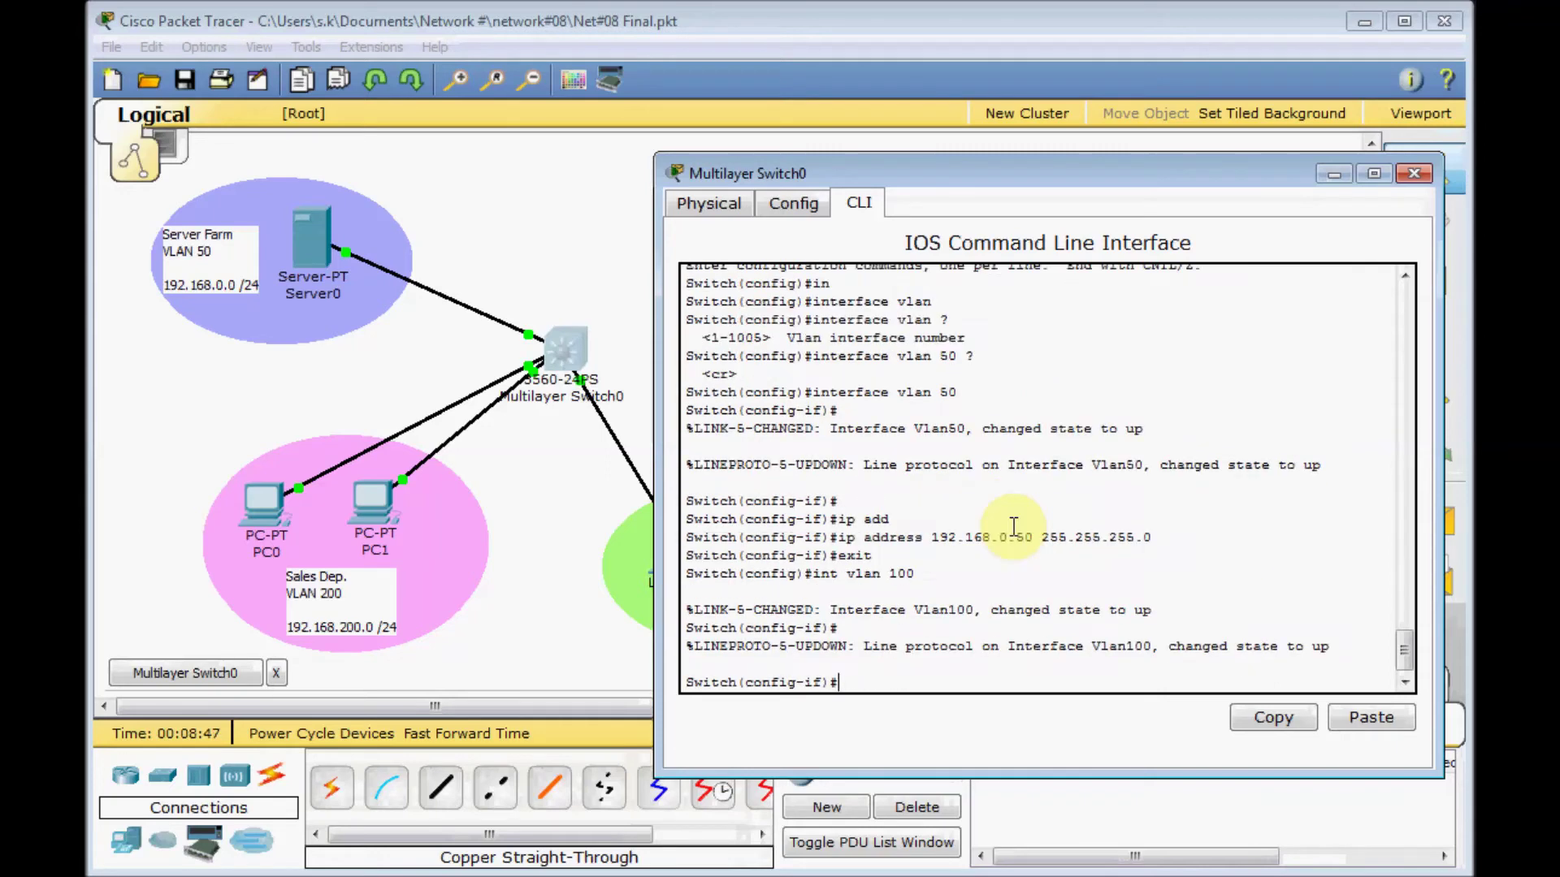
pyautogui.write('ip add')
pyautogui.press('Tab')
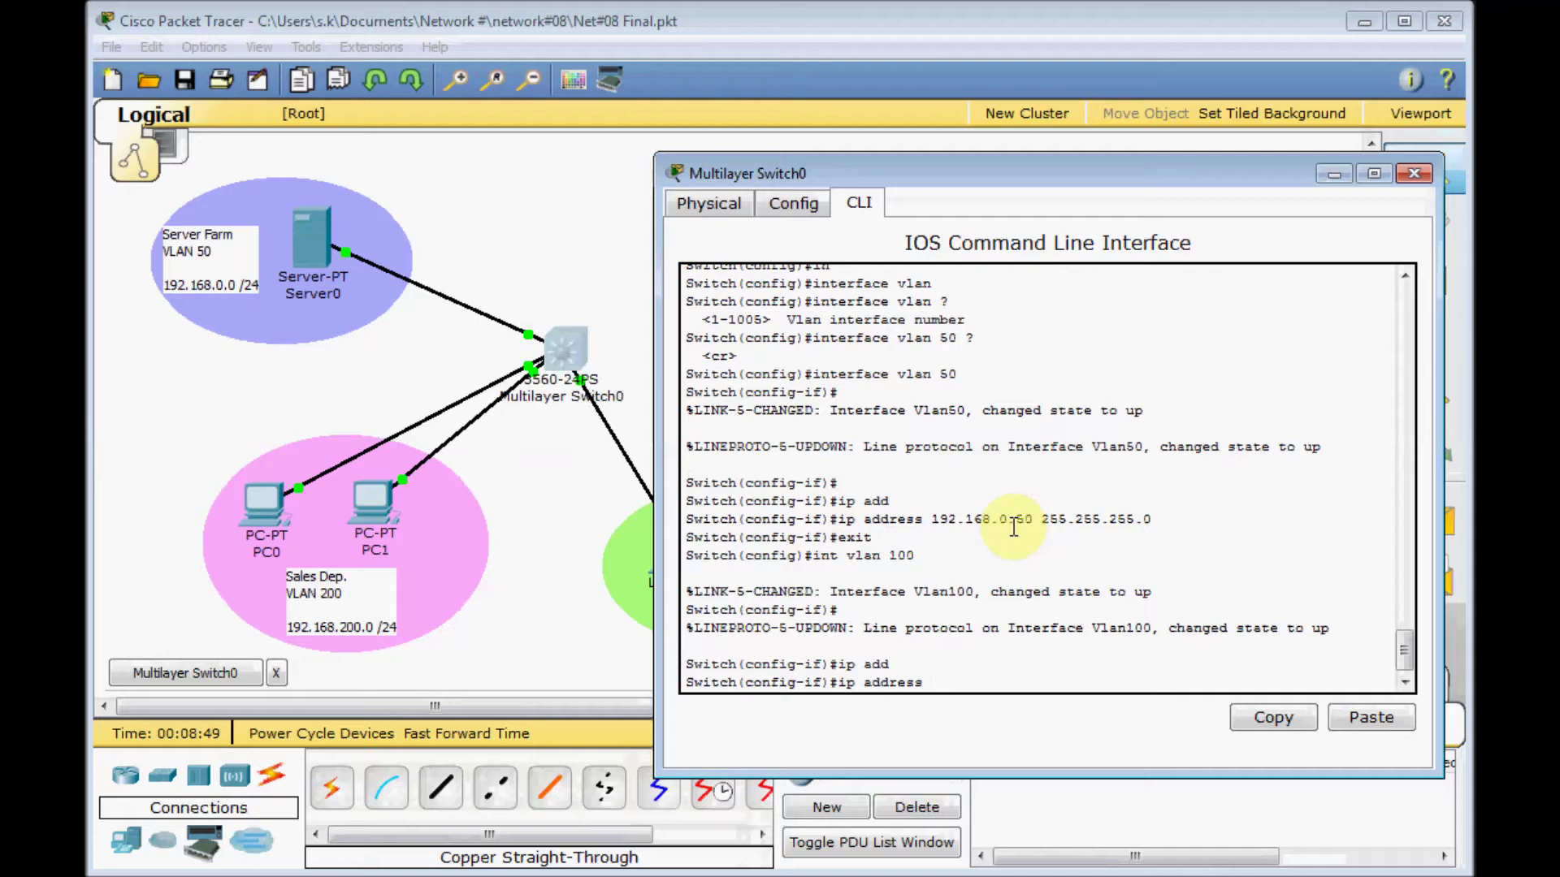
pyautogui.write('192.168.100')
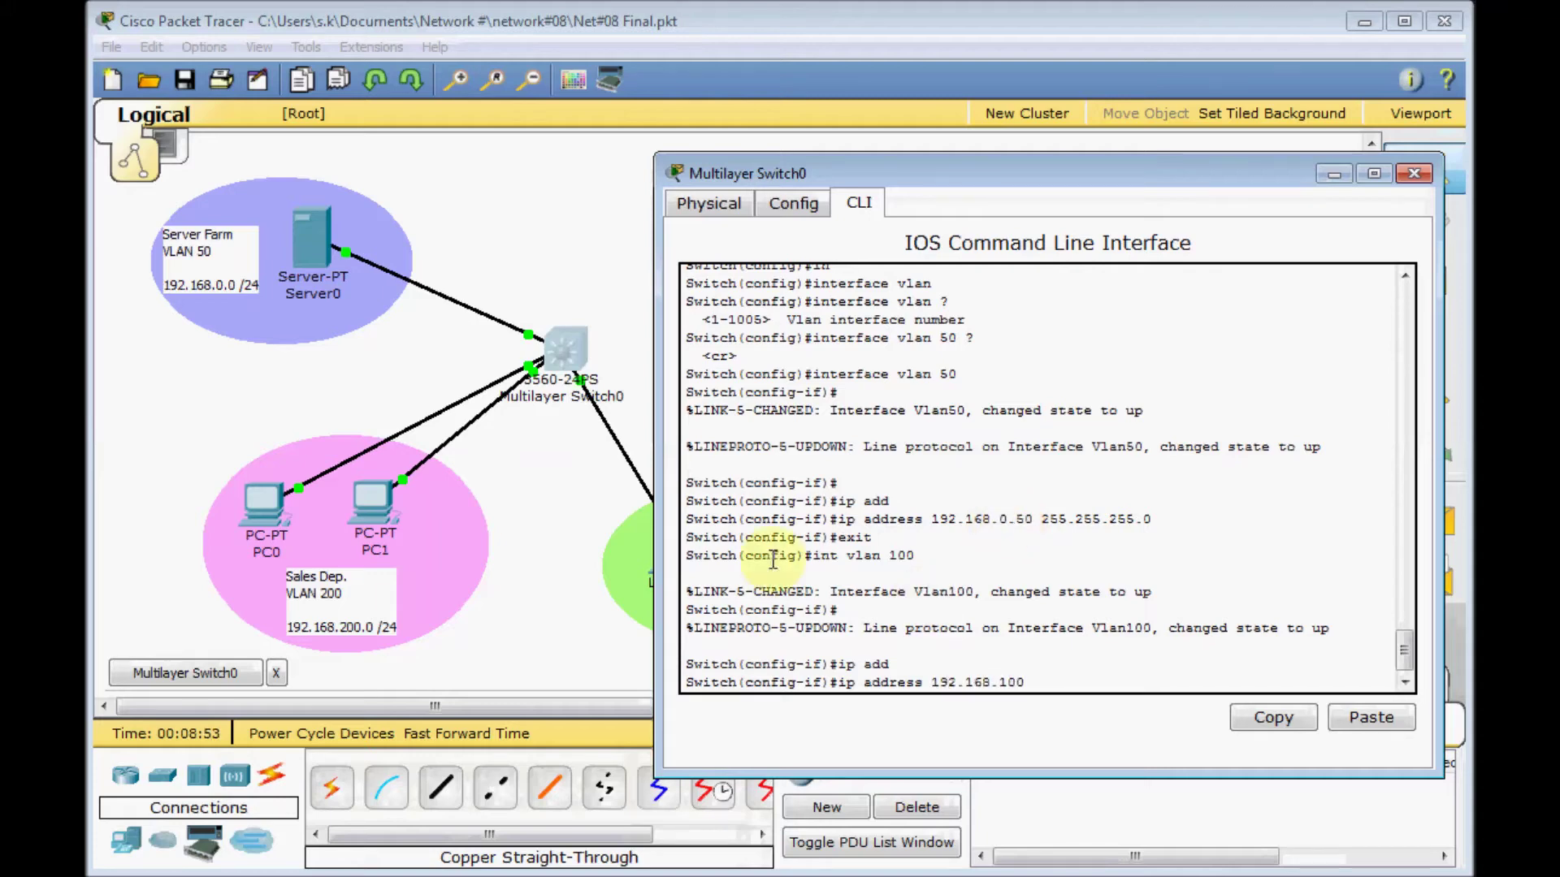
pyautogui.click(544, 547)
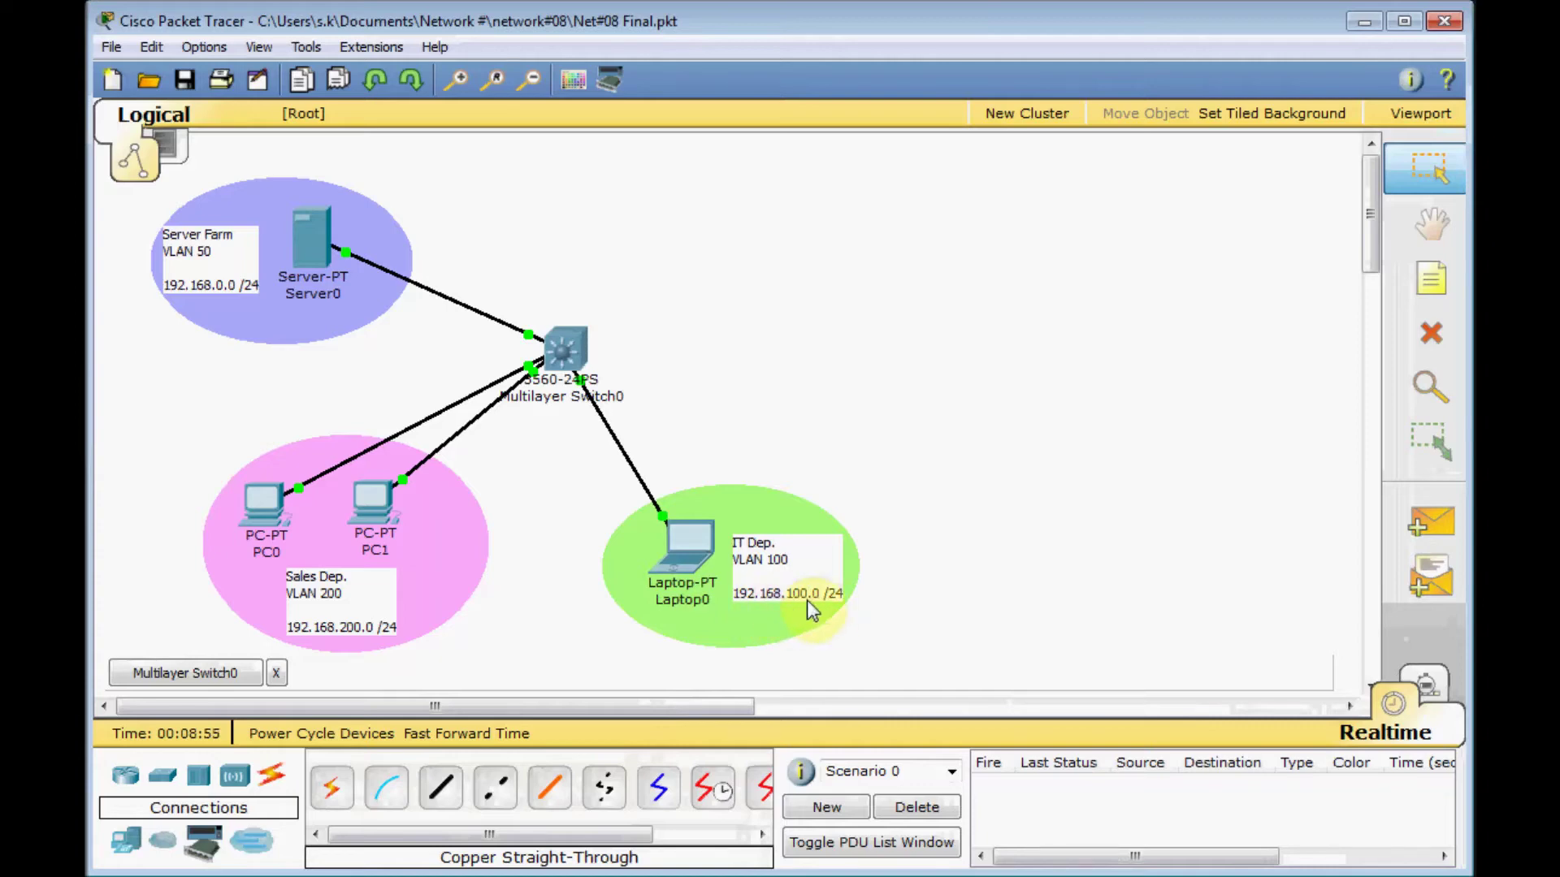
pyautogui.hotkey('alt', 'Tab')
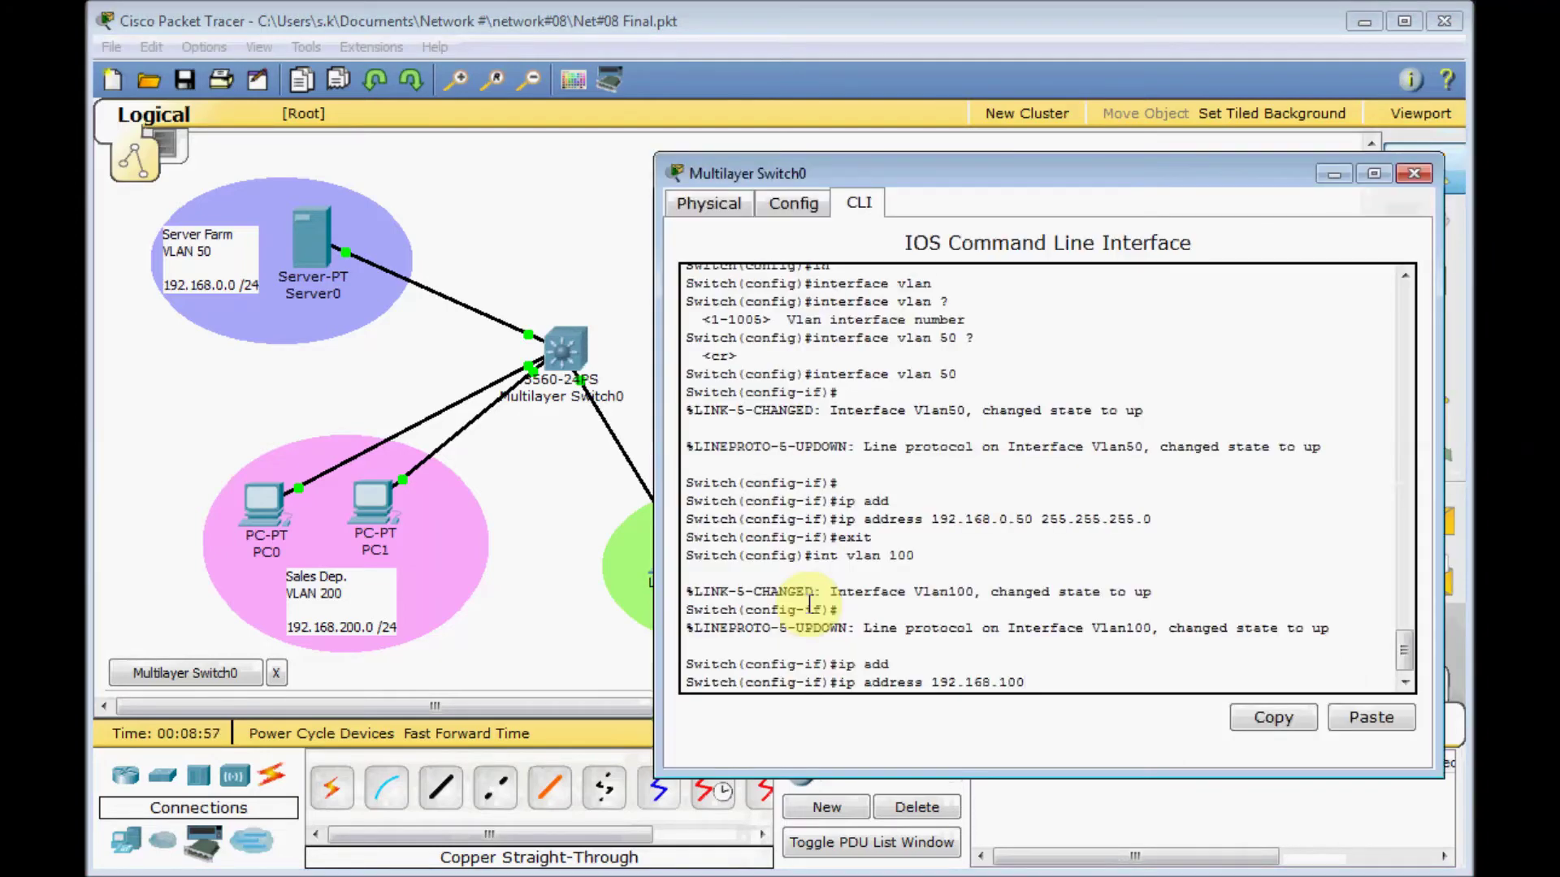
pyautogui.write('.250 255.255.255.0')
pyautogui.press('Return')
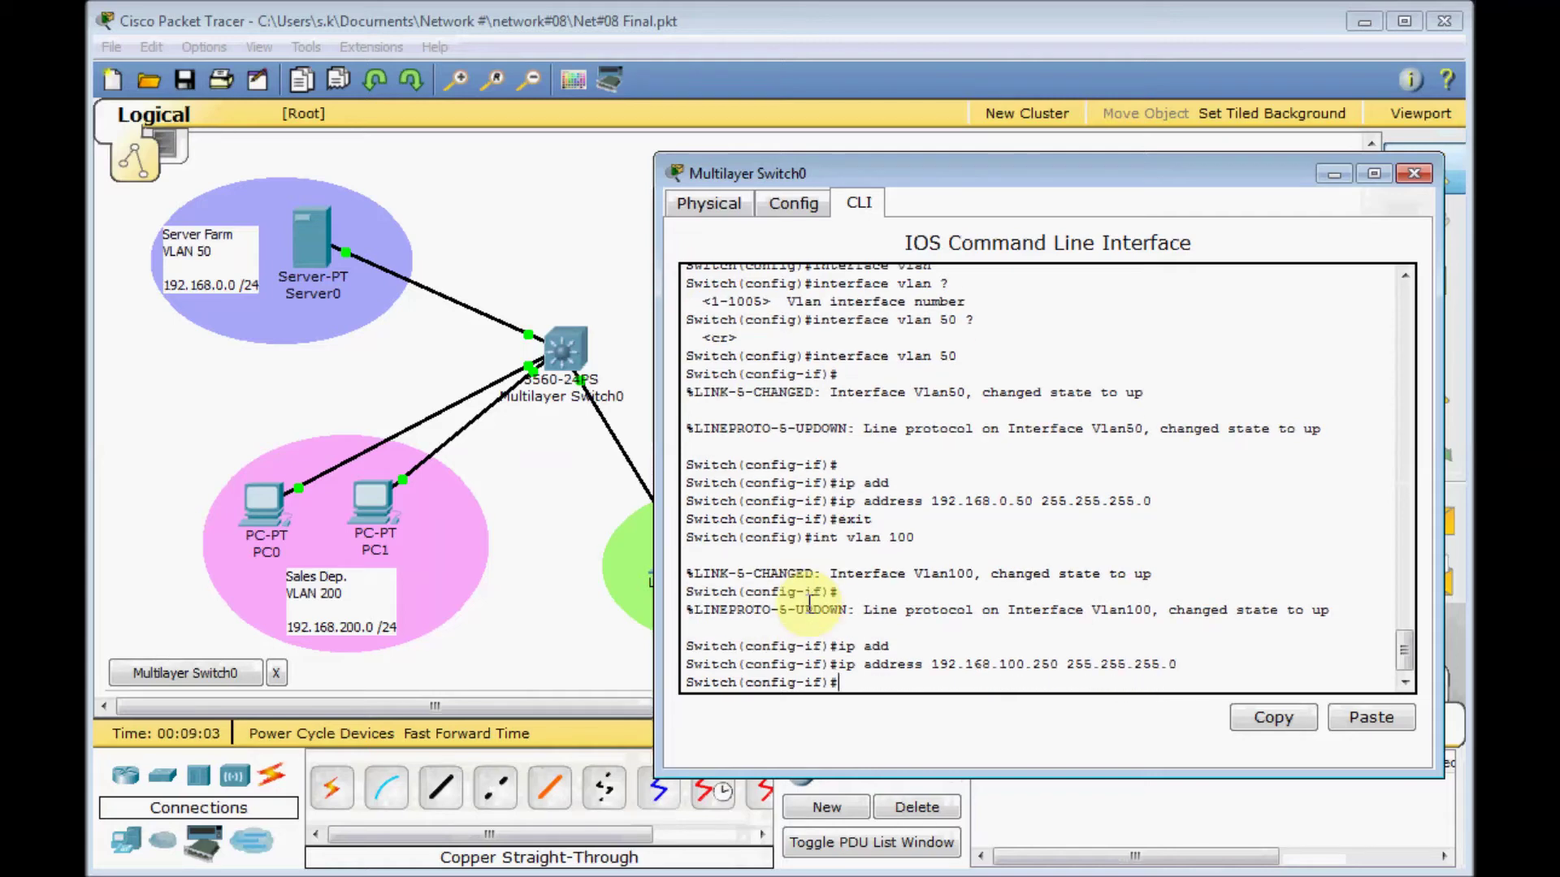
# - Give interface vlan 200 the address 192.168.200.250 255.255.255.0 and leave configuration mode
pyautogui.write('int vlan 200')
pyautogui.press('Return')
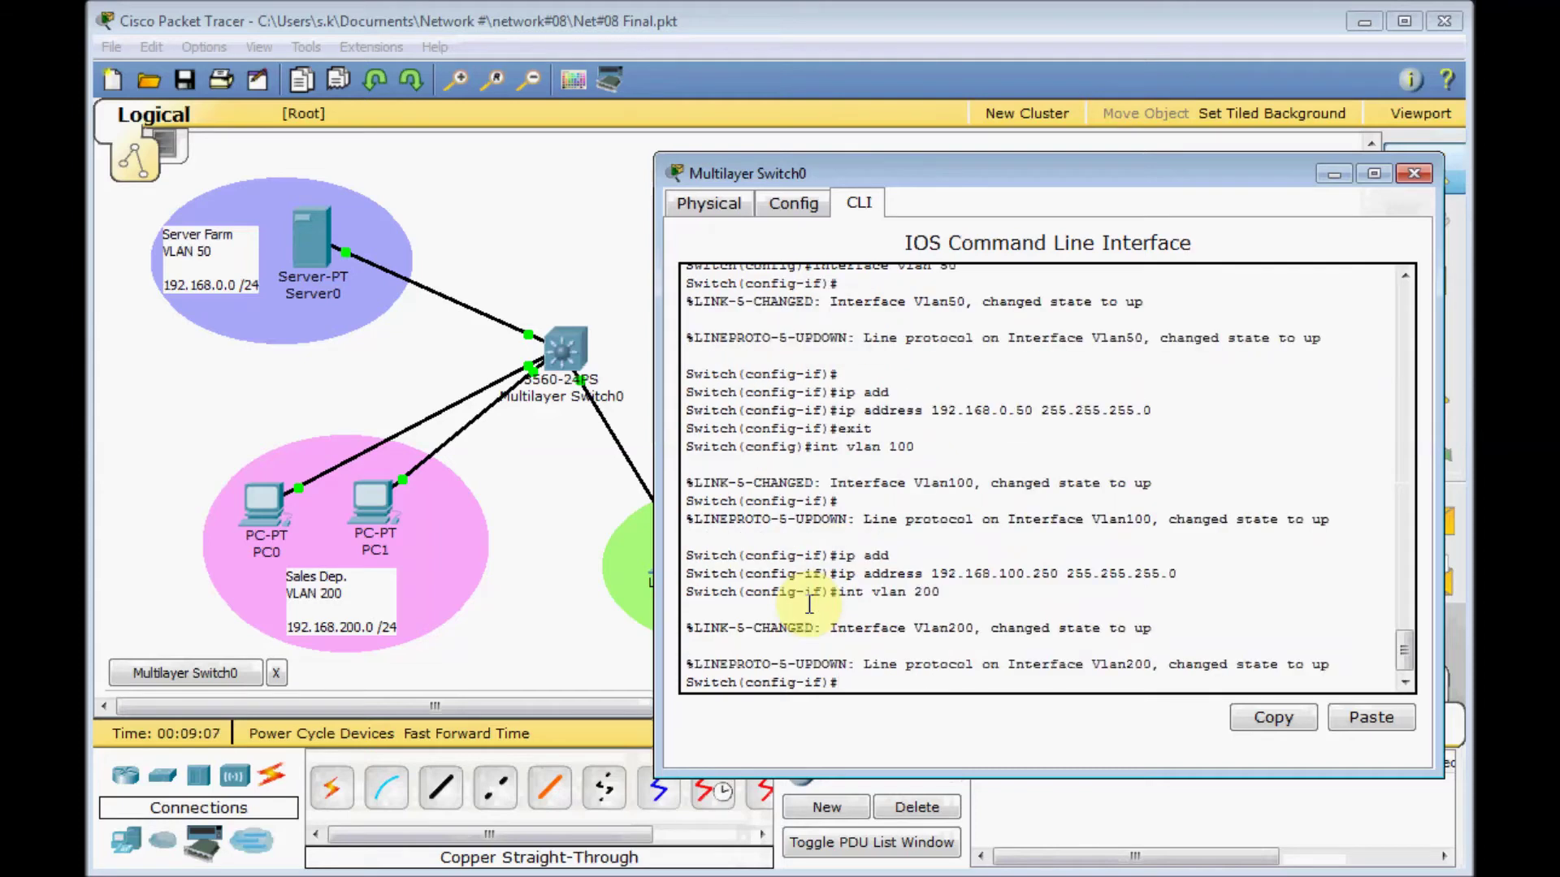
pyautogui.press('Return')
pyautogui.write('ip add')
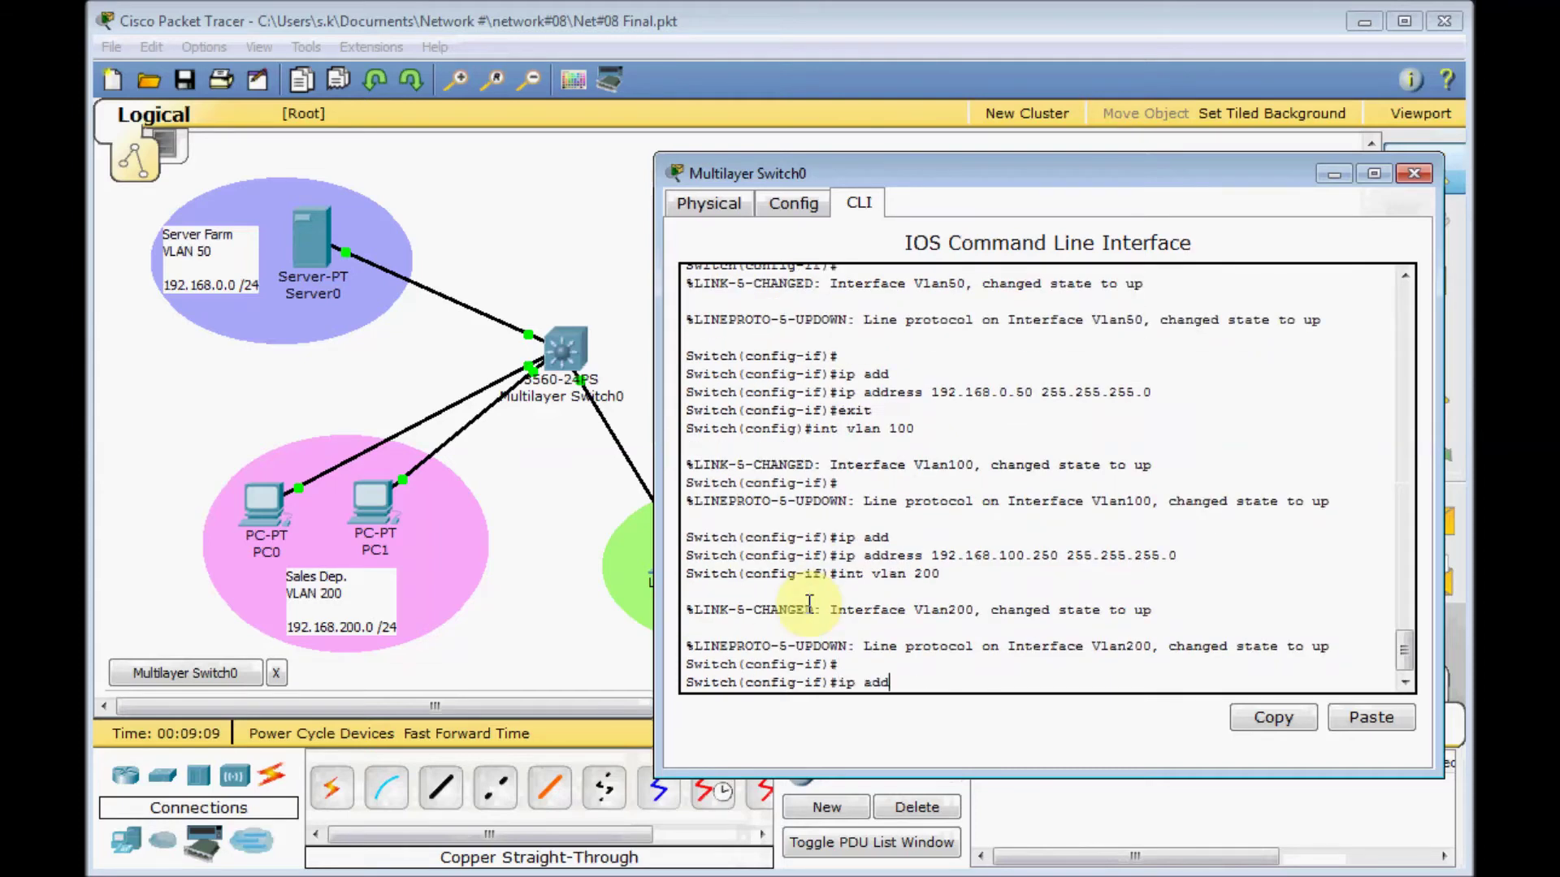
pyautogui.press('Tab')
pyautogui.write('192.16')
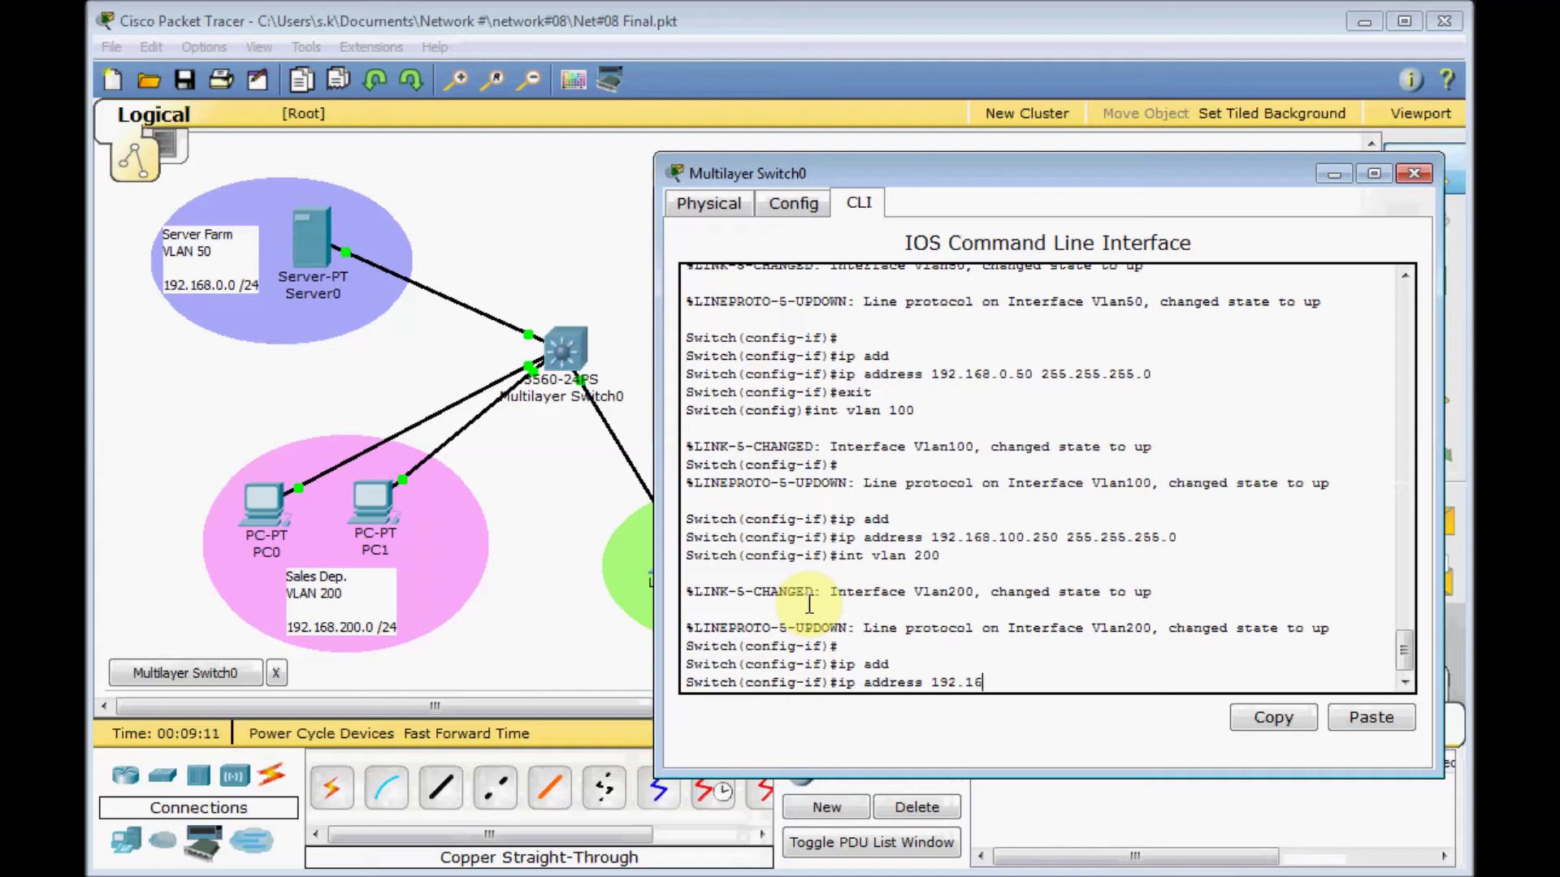
pyautogui.write('8.200.250 255.2')
pyautogui.write('255.0')
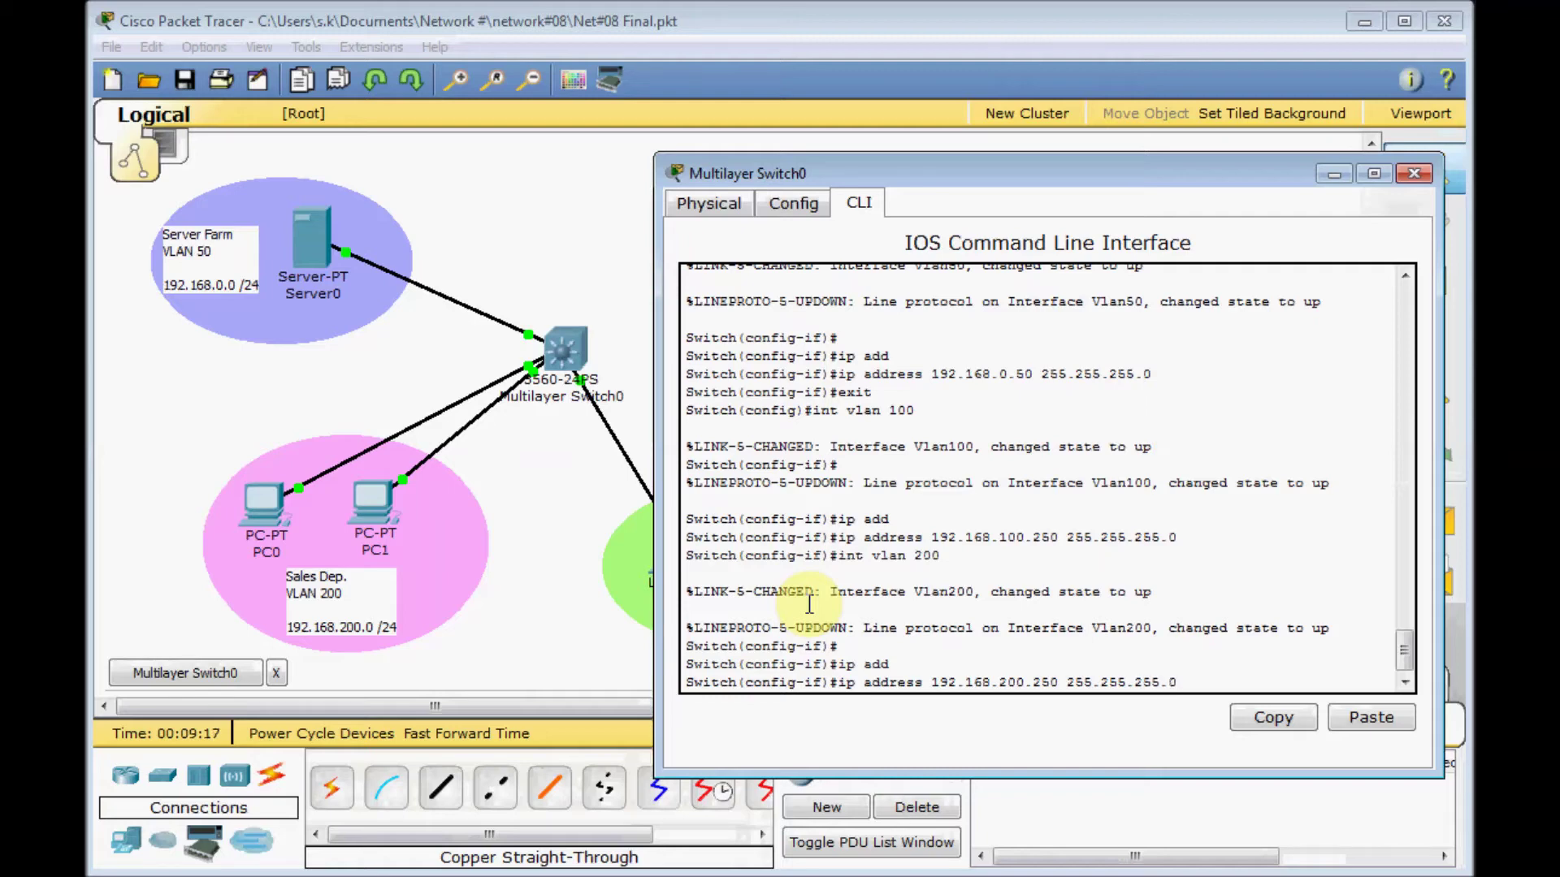
pyautogui.press('Return')
pyautogui.press('Return')
pyautogui.hotkey('ctrl', 'z')
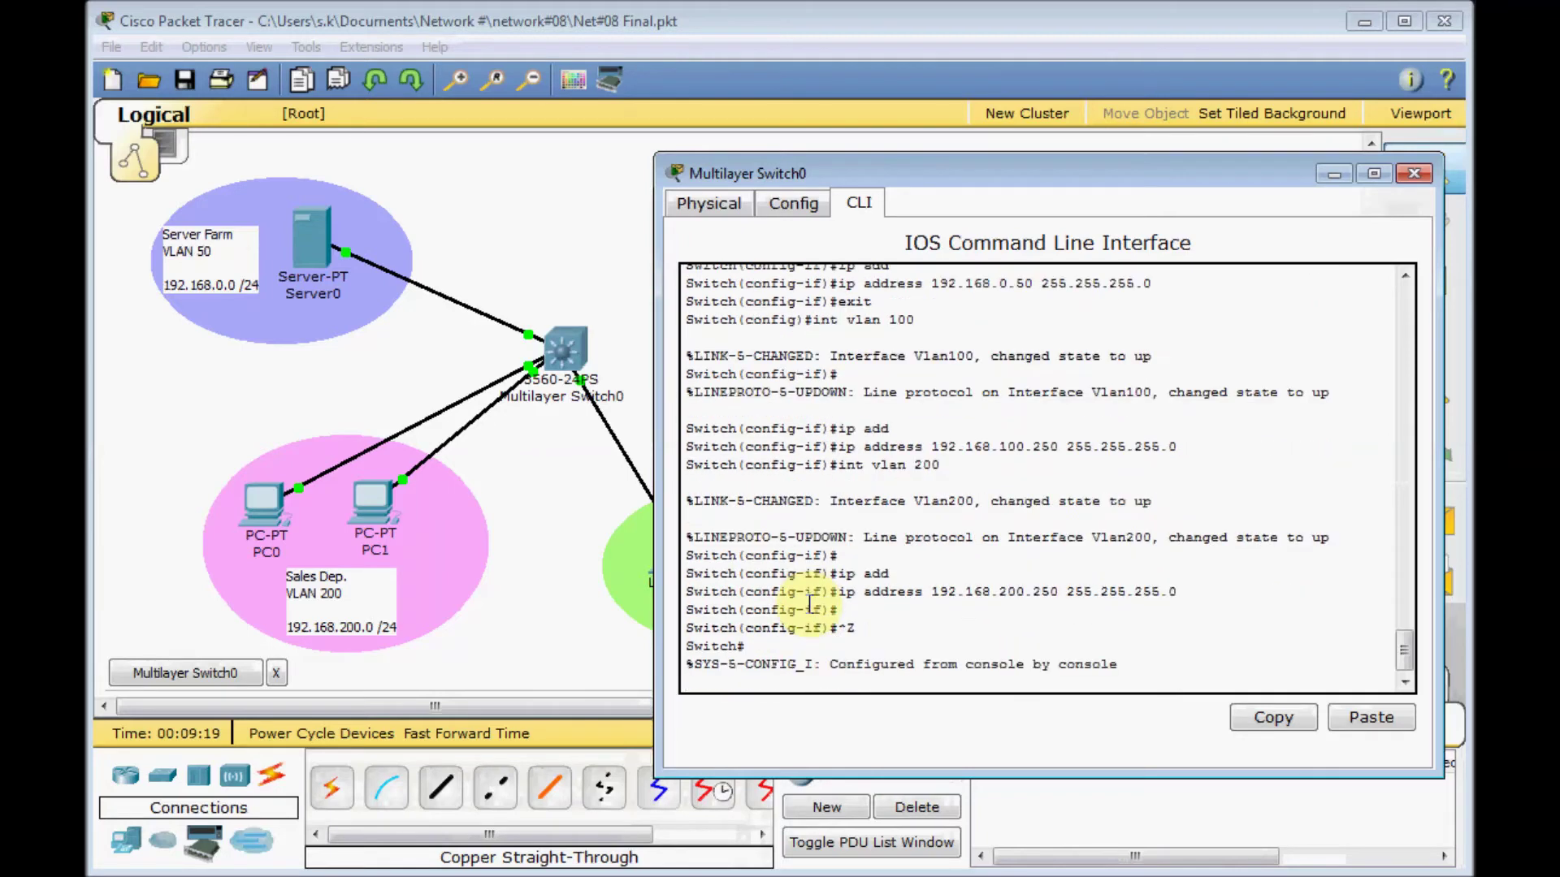
pyautogui.press('Return')
pyautogui.press('Return')
pyautogui.press('Return')
pyautogui.write('s')
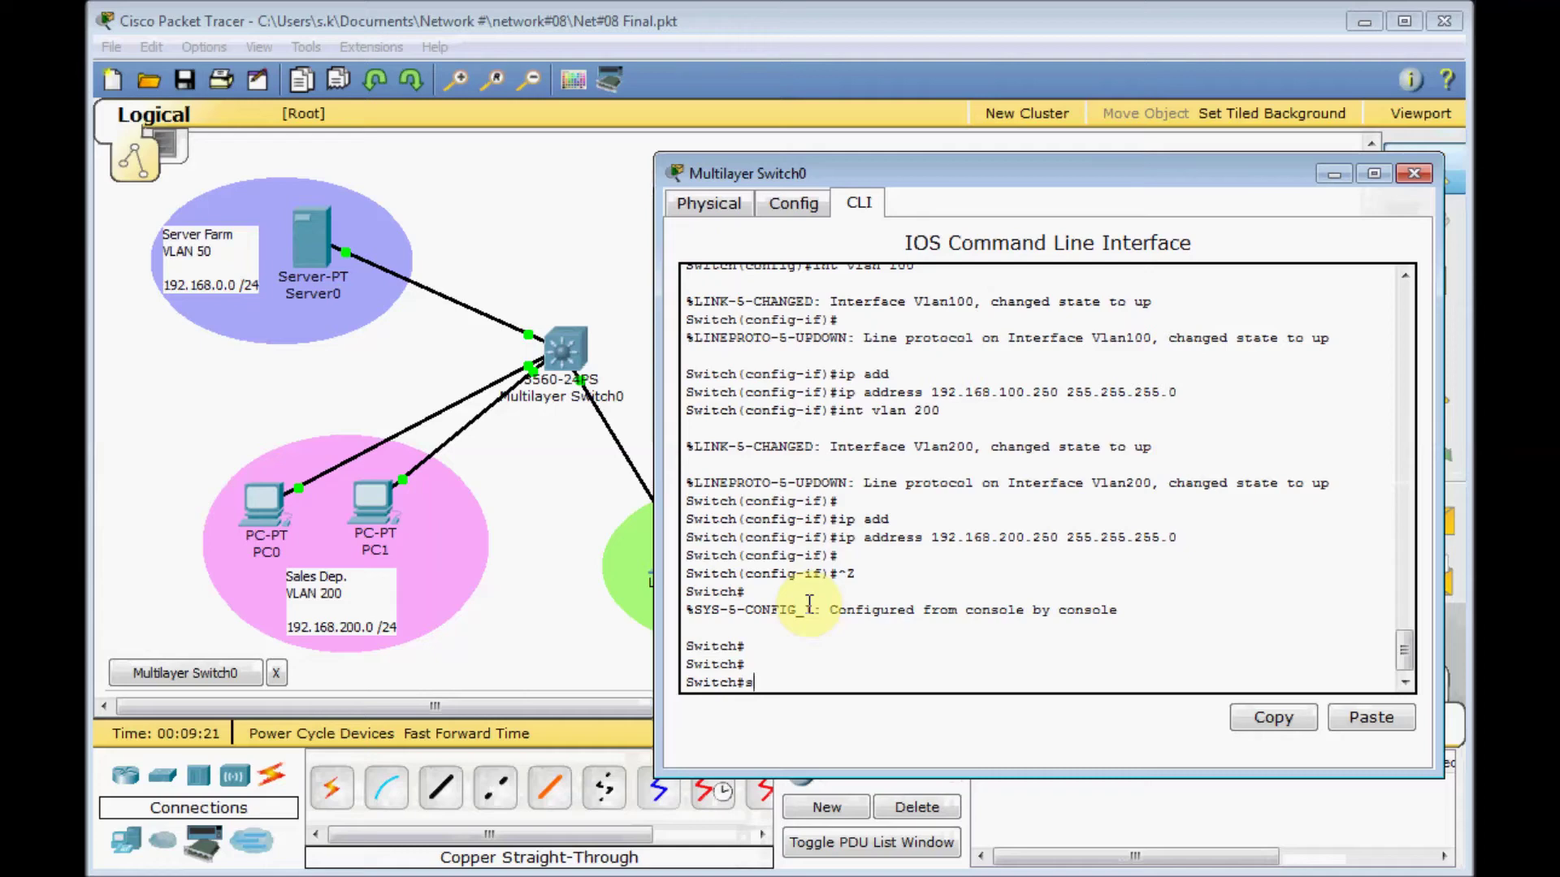
pyautogui.write('h ip int brie')
# - Run sh ip int brief and page to the Vlan50, Vlan100 and Vlan200 rows showing up
pyautogui.press('Return')
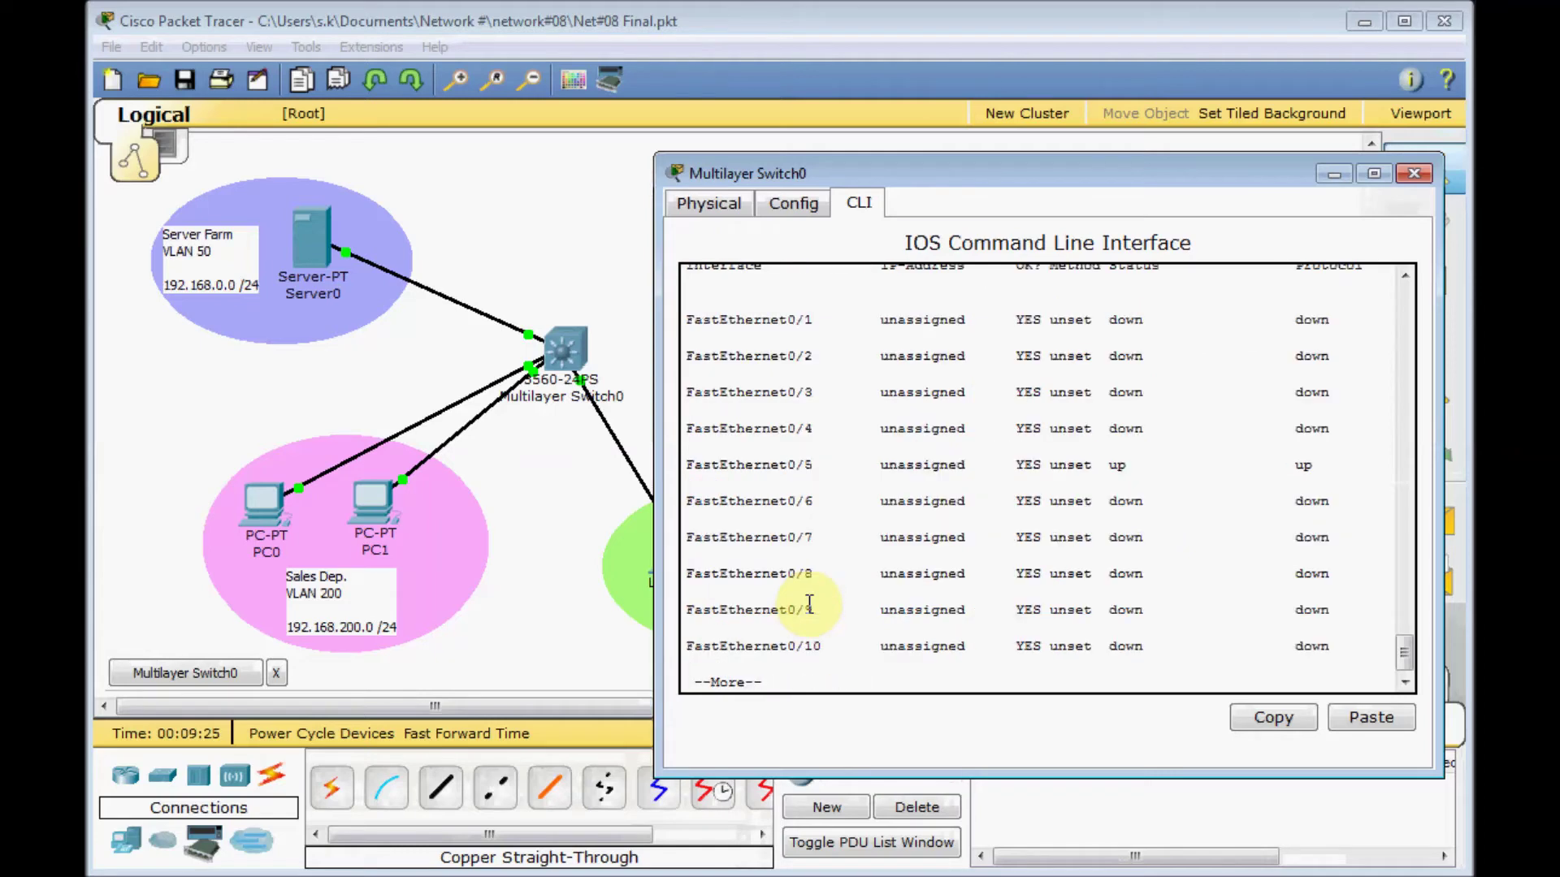
pyautogui.press('space')
pyautogui.press('space')
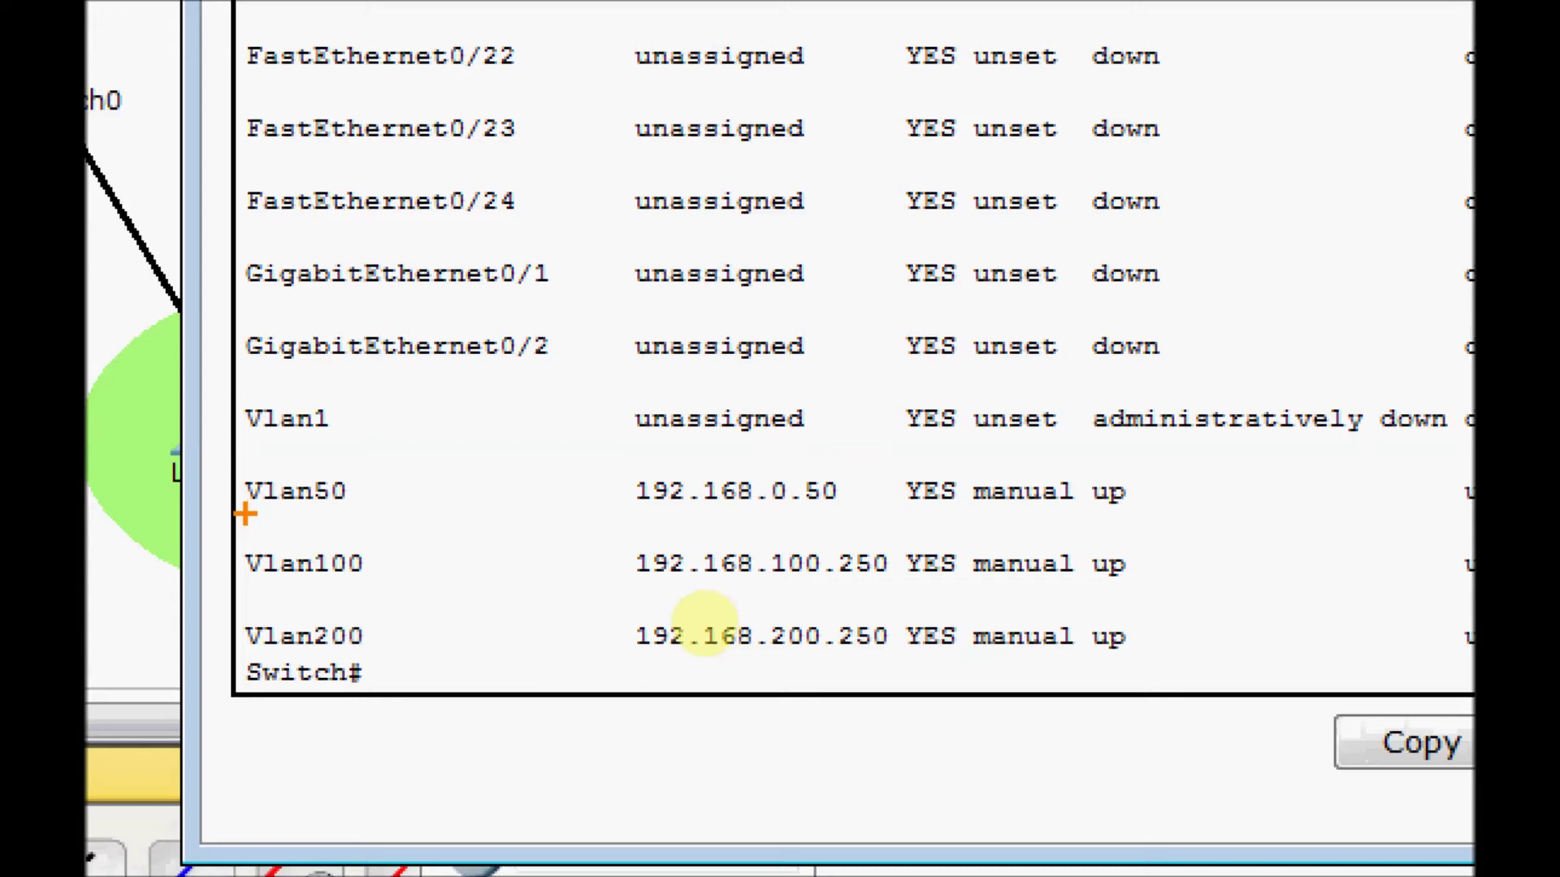
pyautogui.moveTo(244, 514); pyautogui.dragTo(358, 510)
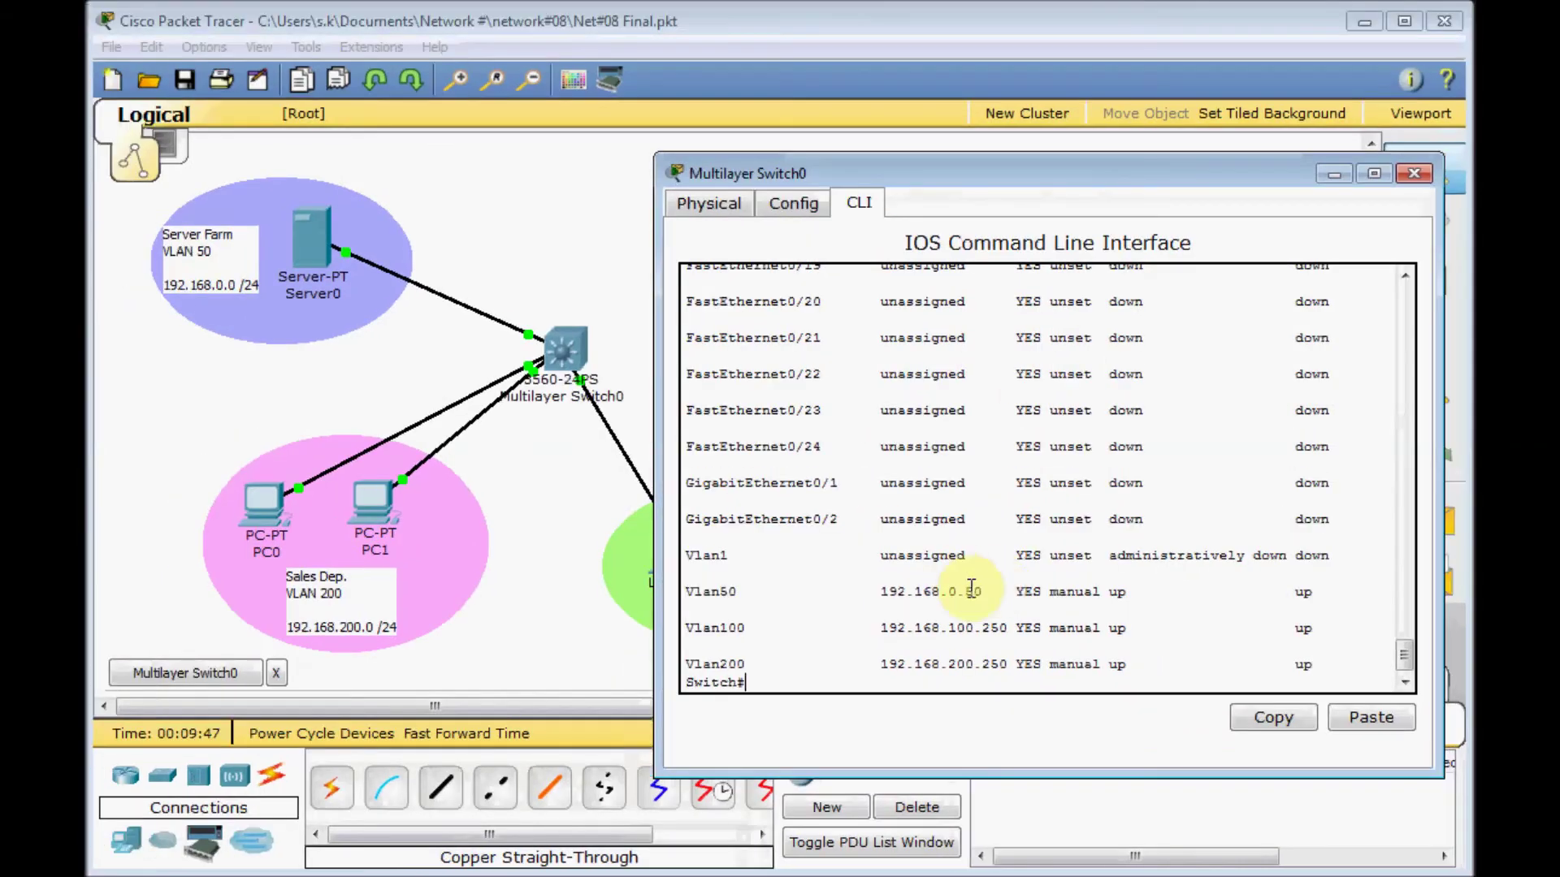
pyautogui.click(1411, 175)
# - Rerun PC0's ping to gateway 192.168.200.250, now getting 4 of 4 replies with 0% loss
pyautogui.click(259, 522)
pyautogui.click(658, 195)
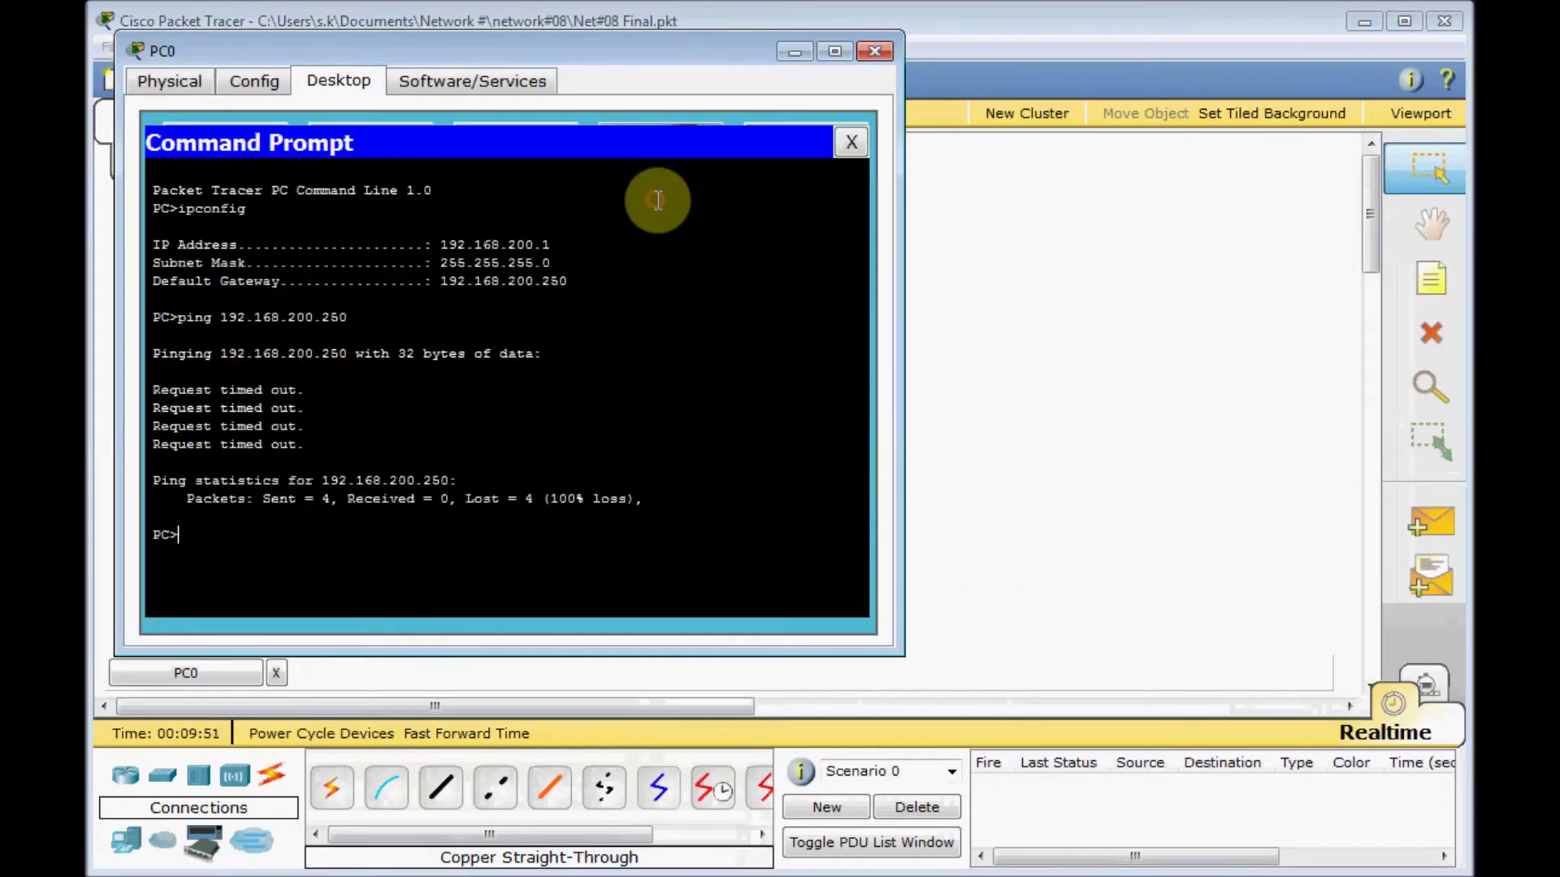
pyautogui.press('Up')
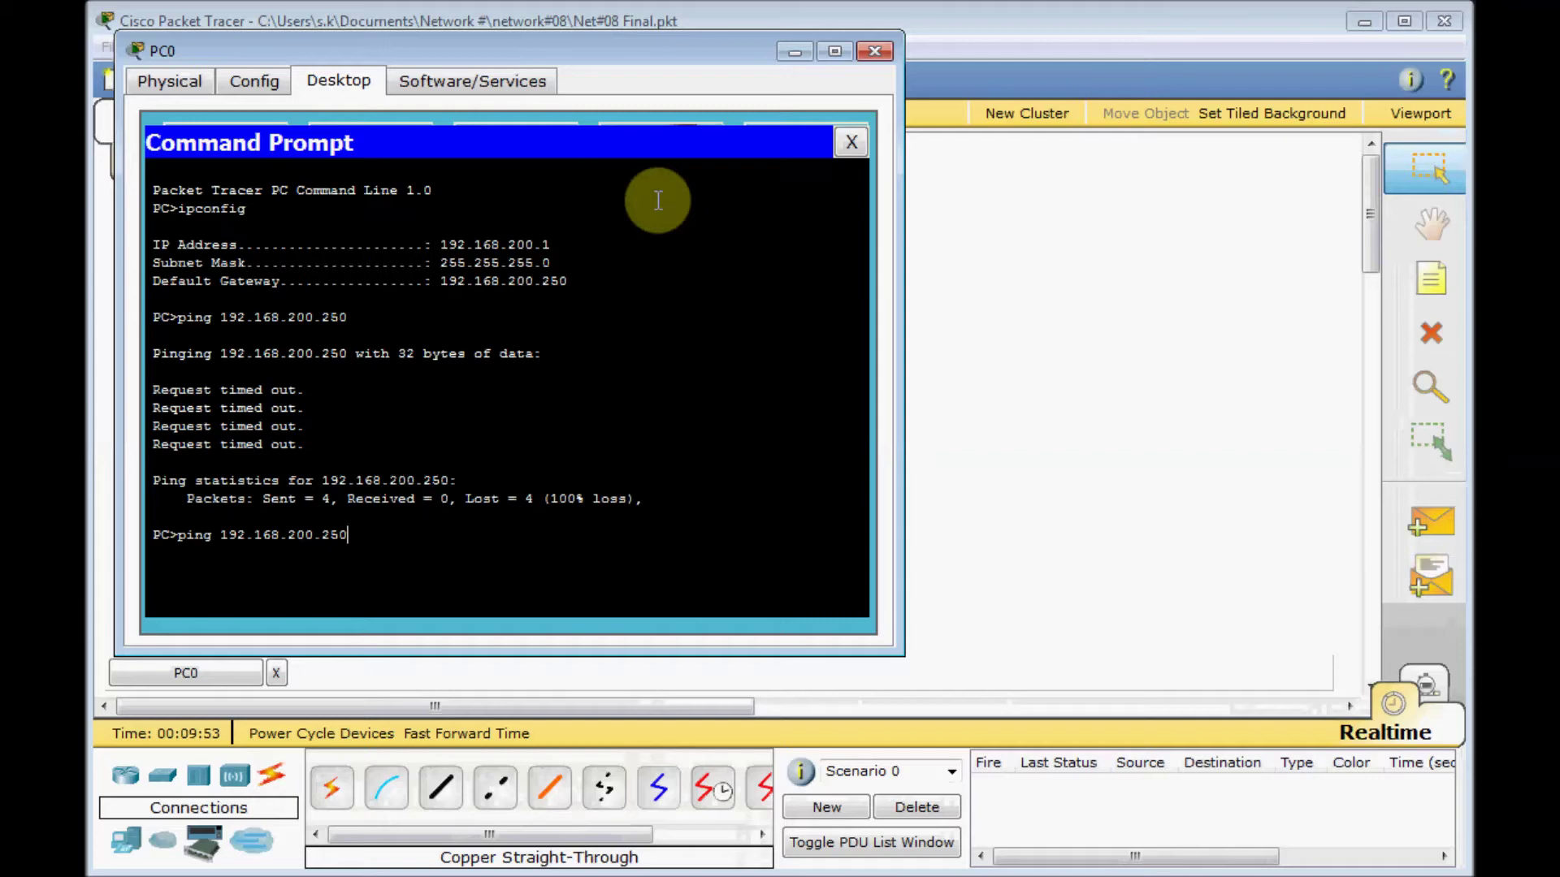
pyautogui.press('Return')
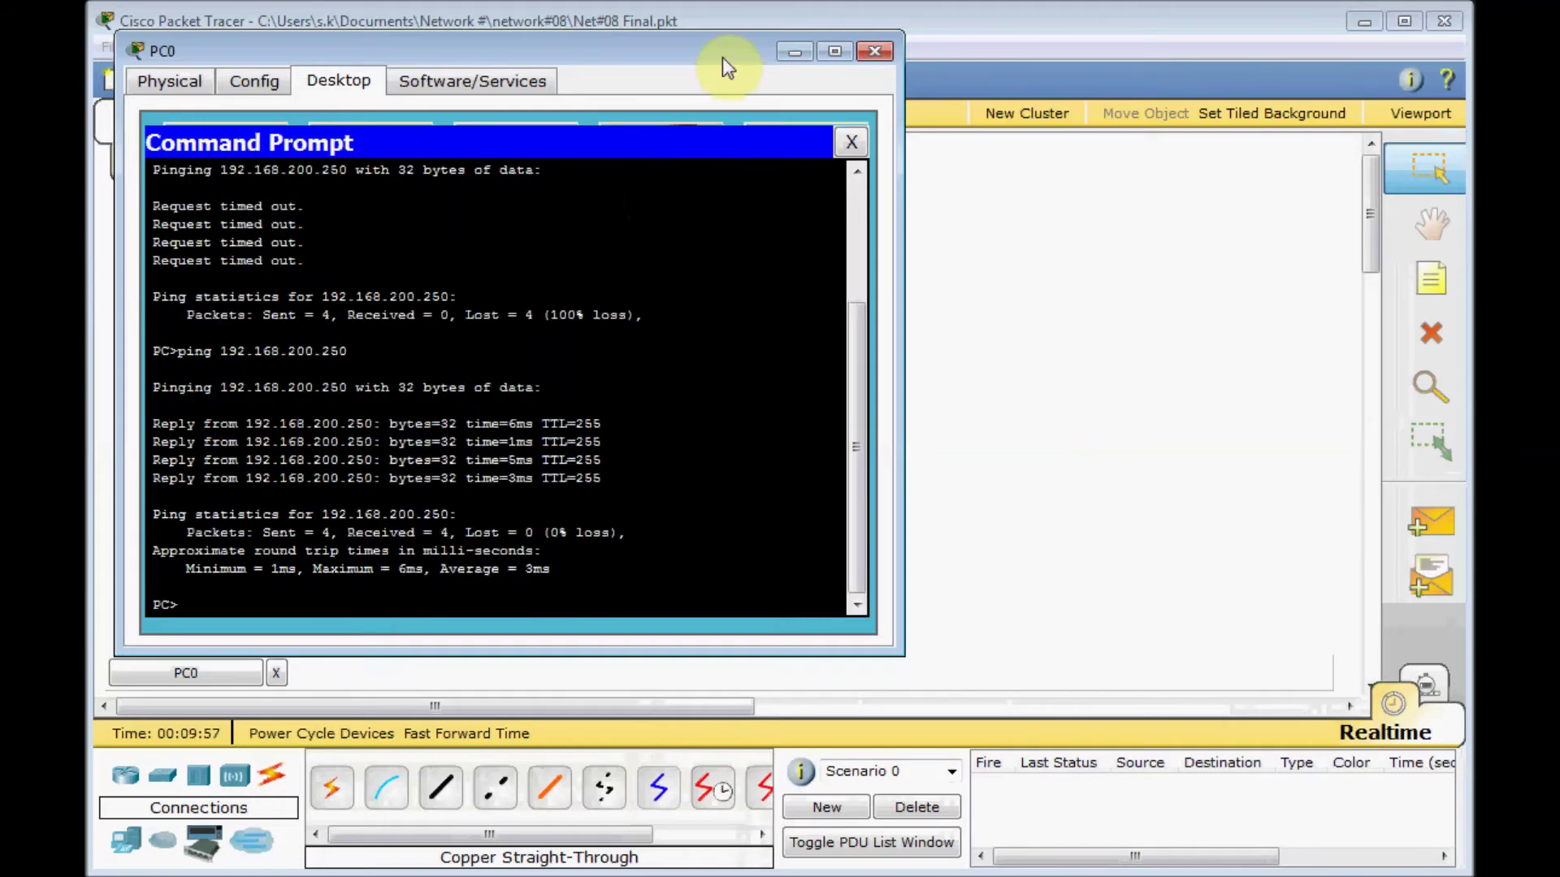
pyautogui.moveTo(717, 53); pyautogui.dragTo(1221, 87)
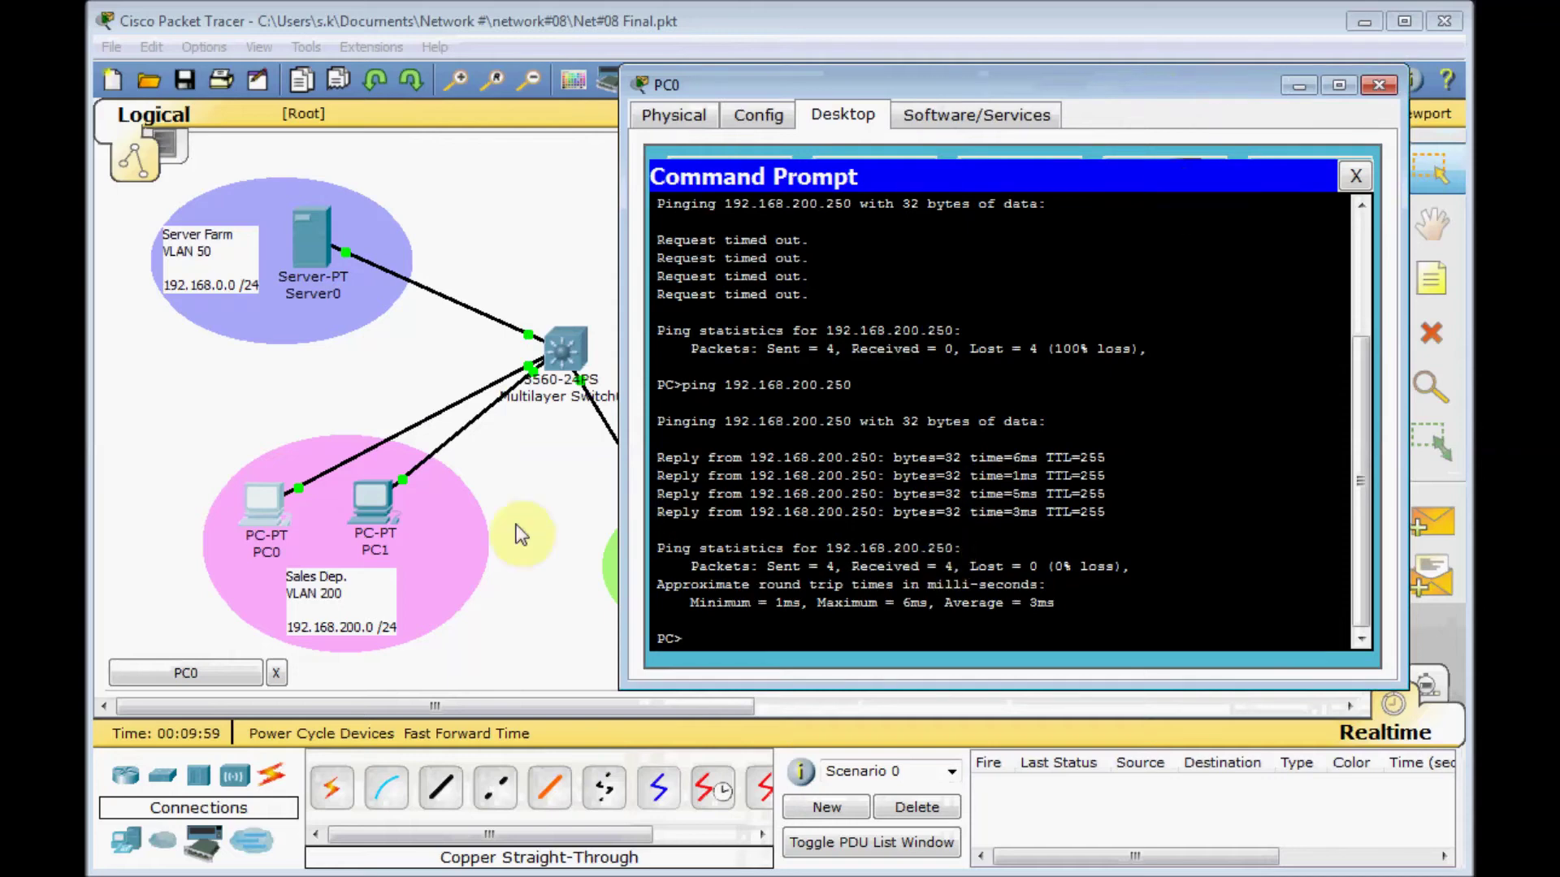
pyautogui.write('pin')
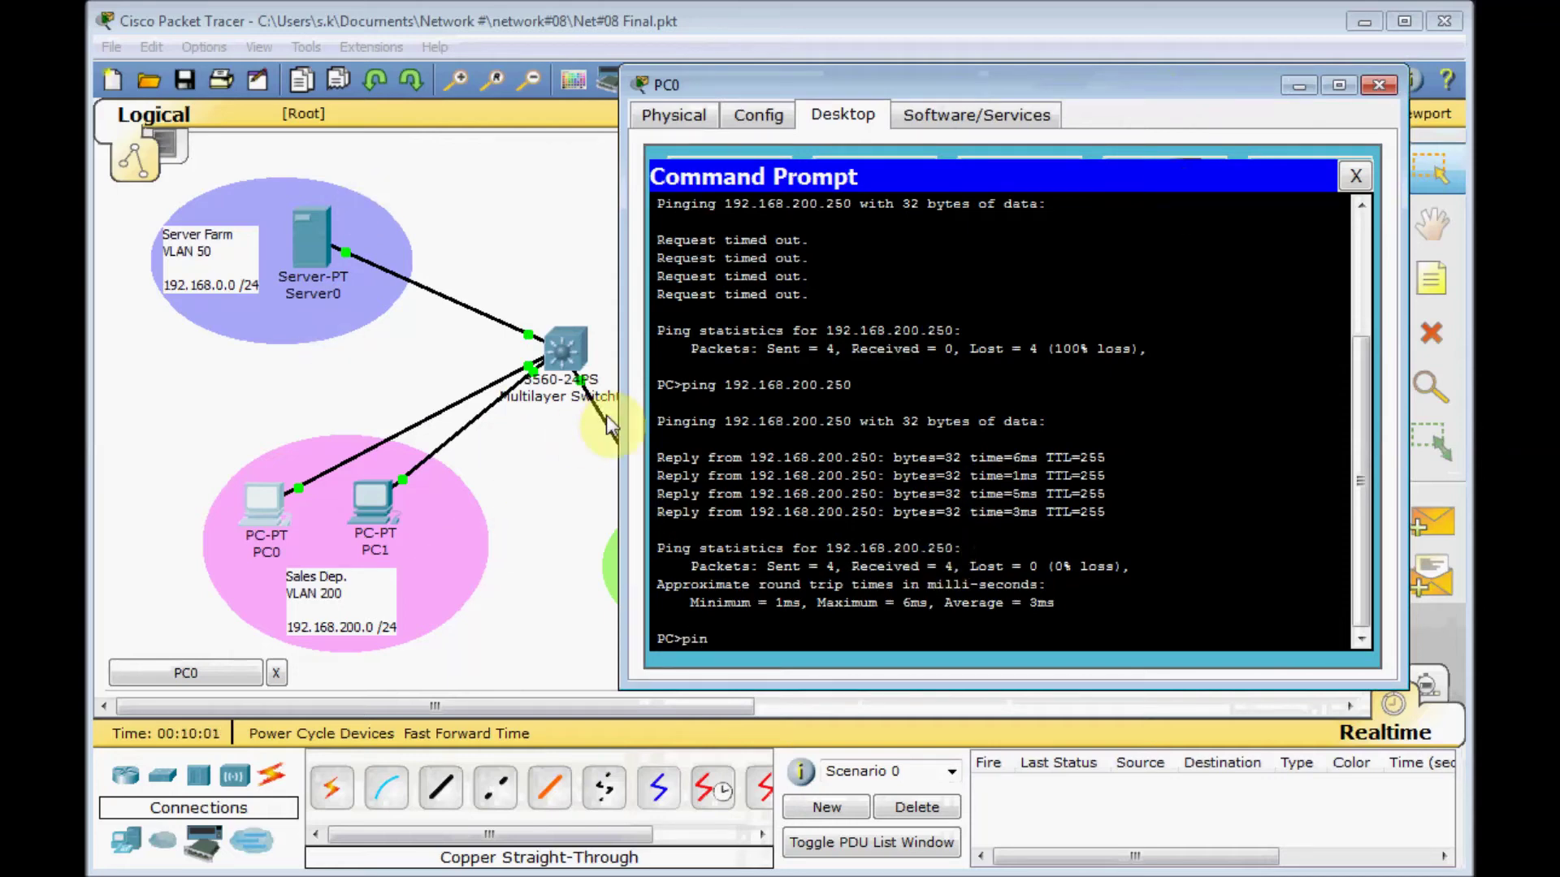
pyautogui.write('g 192.168.0.1')
# - Ping server 192.168.0.1 from PC0; every request times out with 100% loss
pyautogui.press('Return')
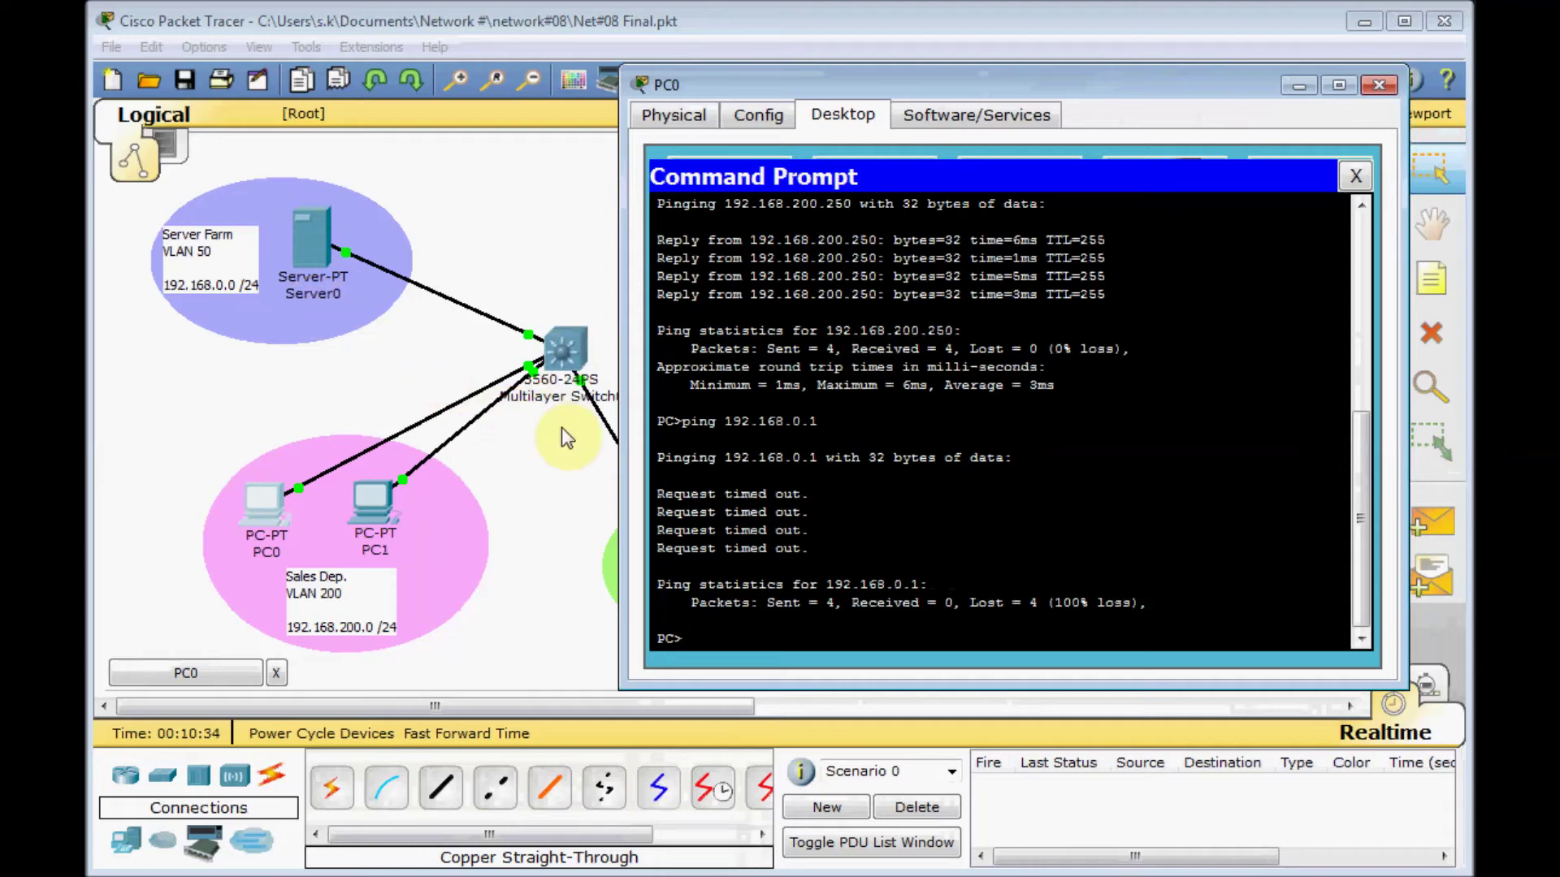
pyautogui.click(564, 349)
# - Enable ip routing on Multilayer Switch0 from global configuration mode
pyautogui.moveTo(596, 150); pyautogui.dragTo(997, 143)
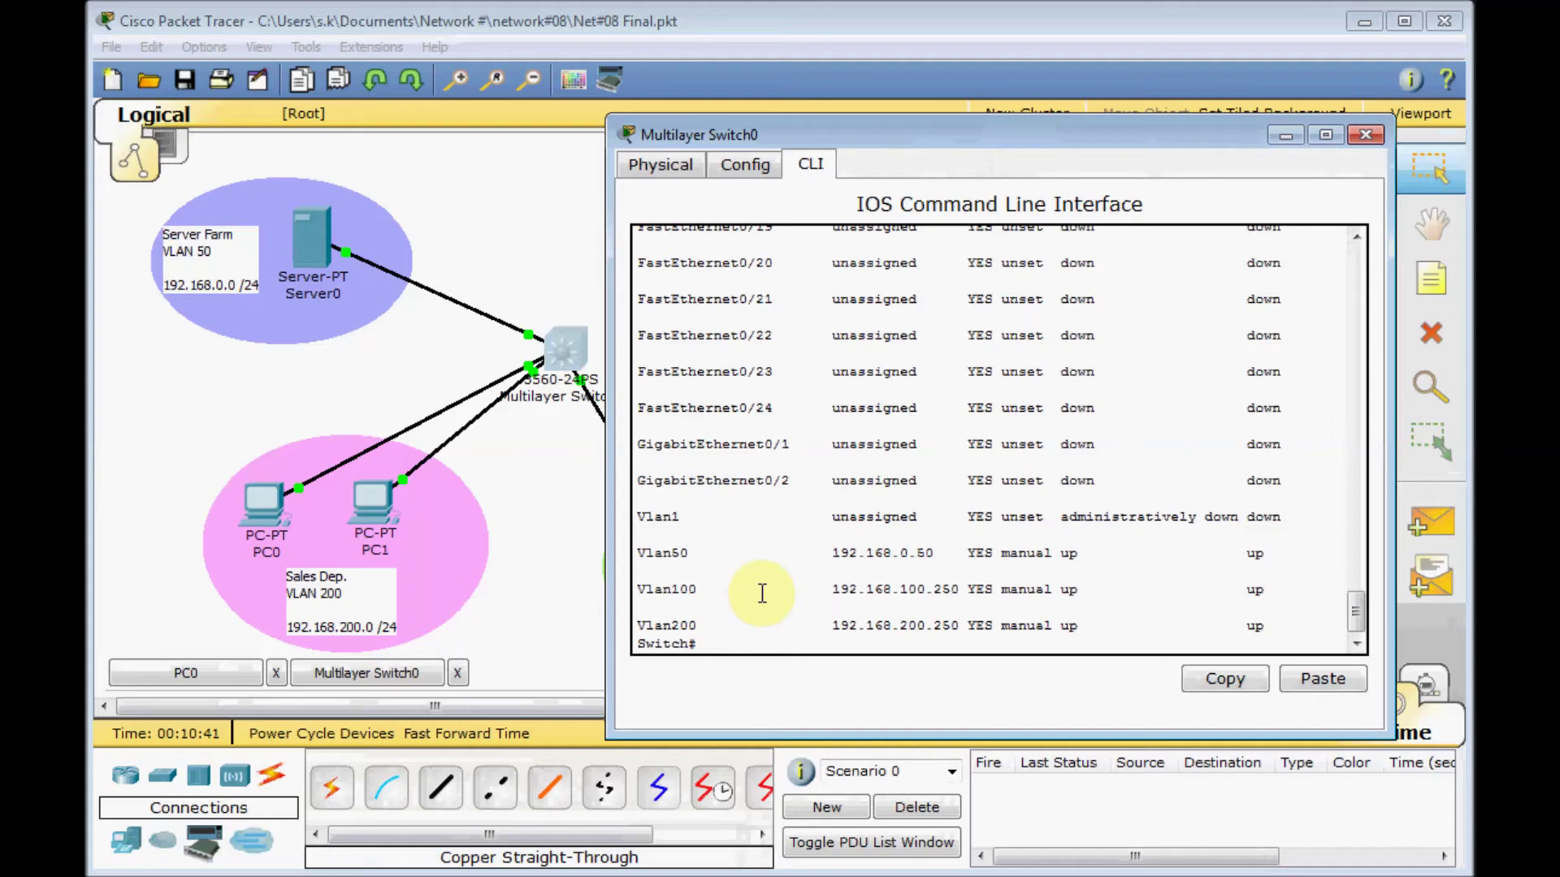
pyautogui.press('Return')
pyautogui.press('Return')
pyautogui.press('Return')
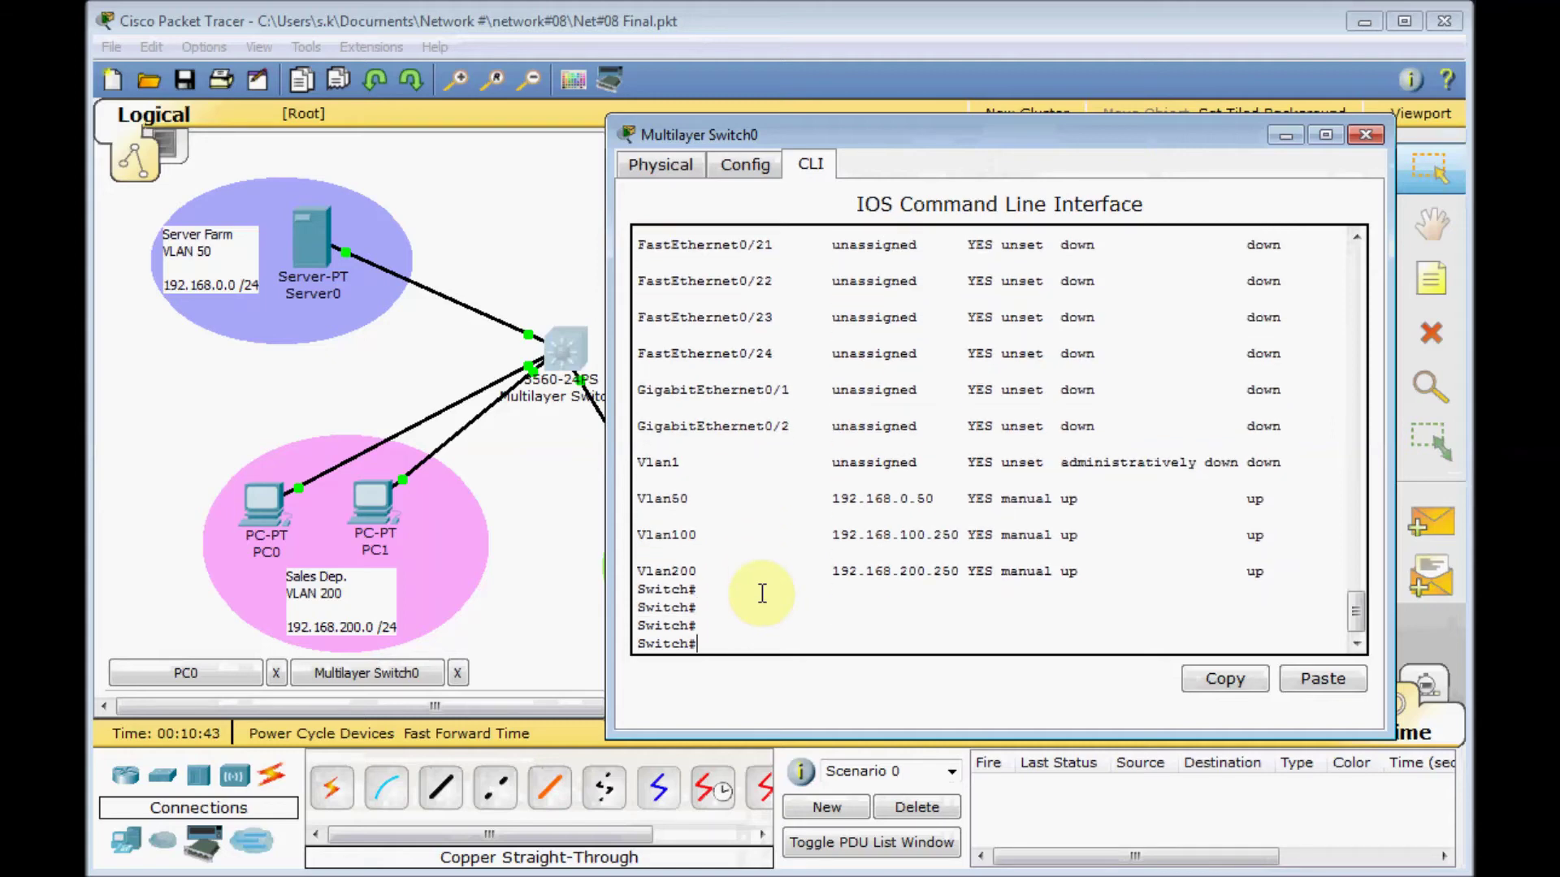
pyautogui.write('conf t')
pyautogui.press('Return')
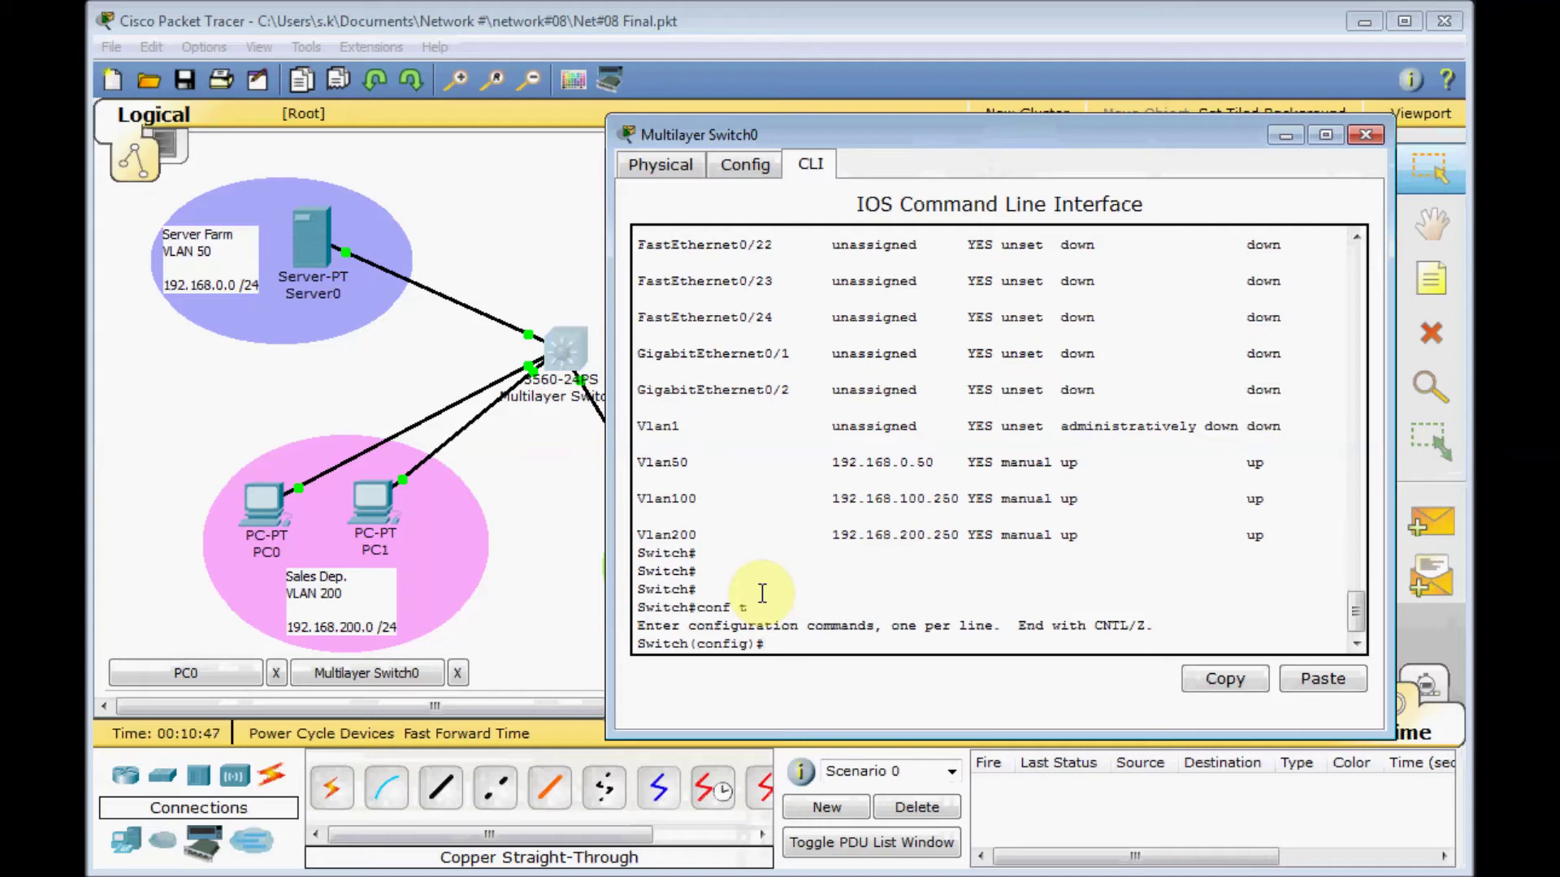
pyautogui.write('ip routing')
pyautogui.press('Return')
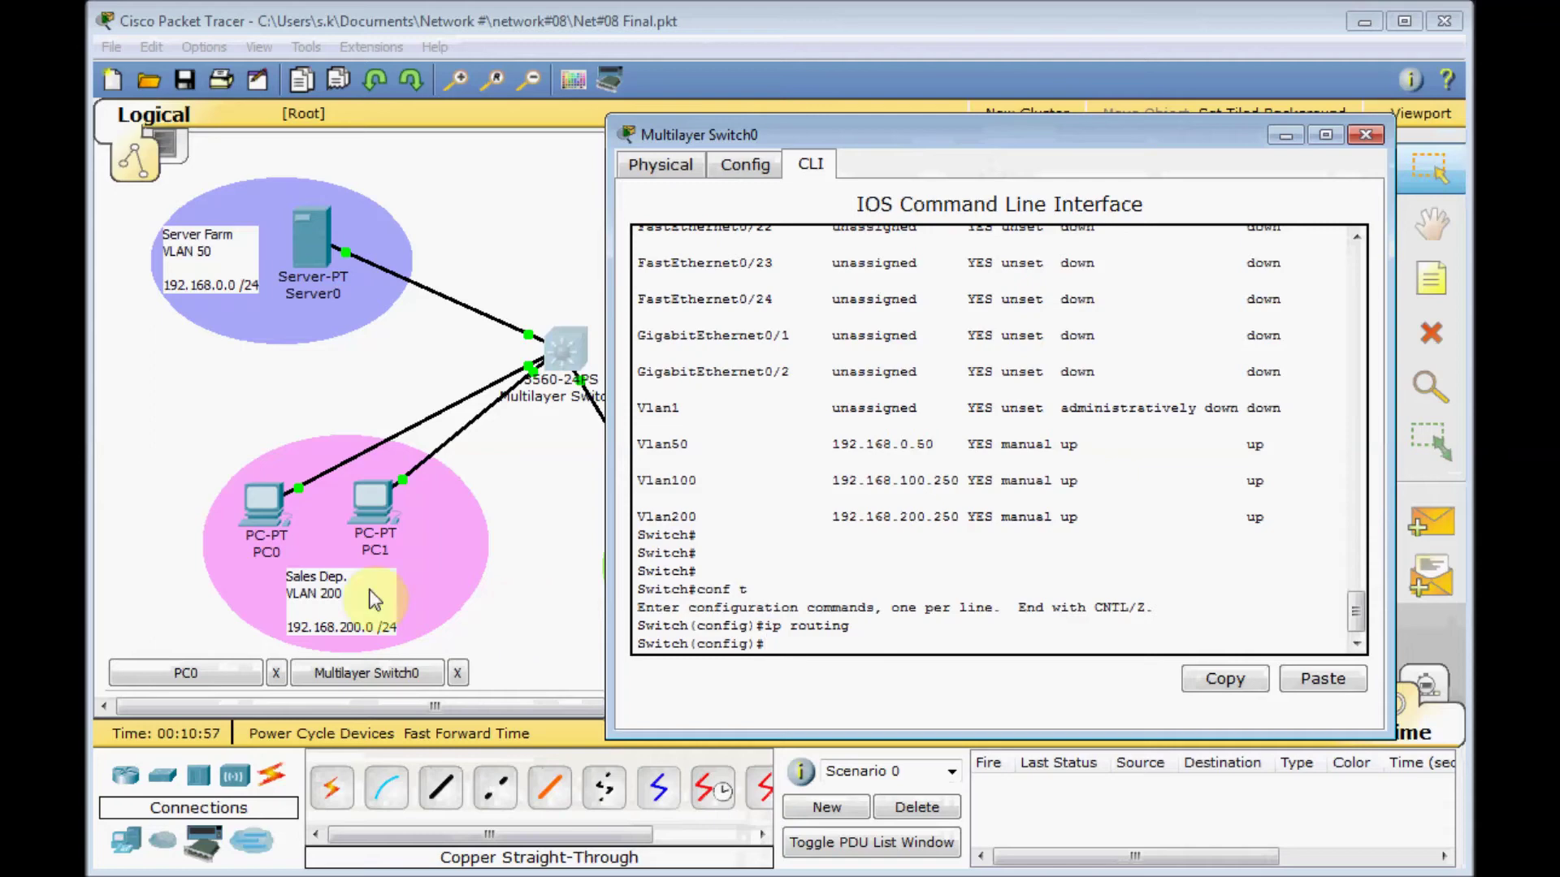
# - Rerun PC0's ping to 192.168.0.1, which still times out, then return to the switch console
pyautogui.click(262, 506)
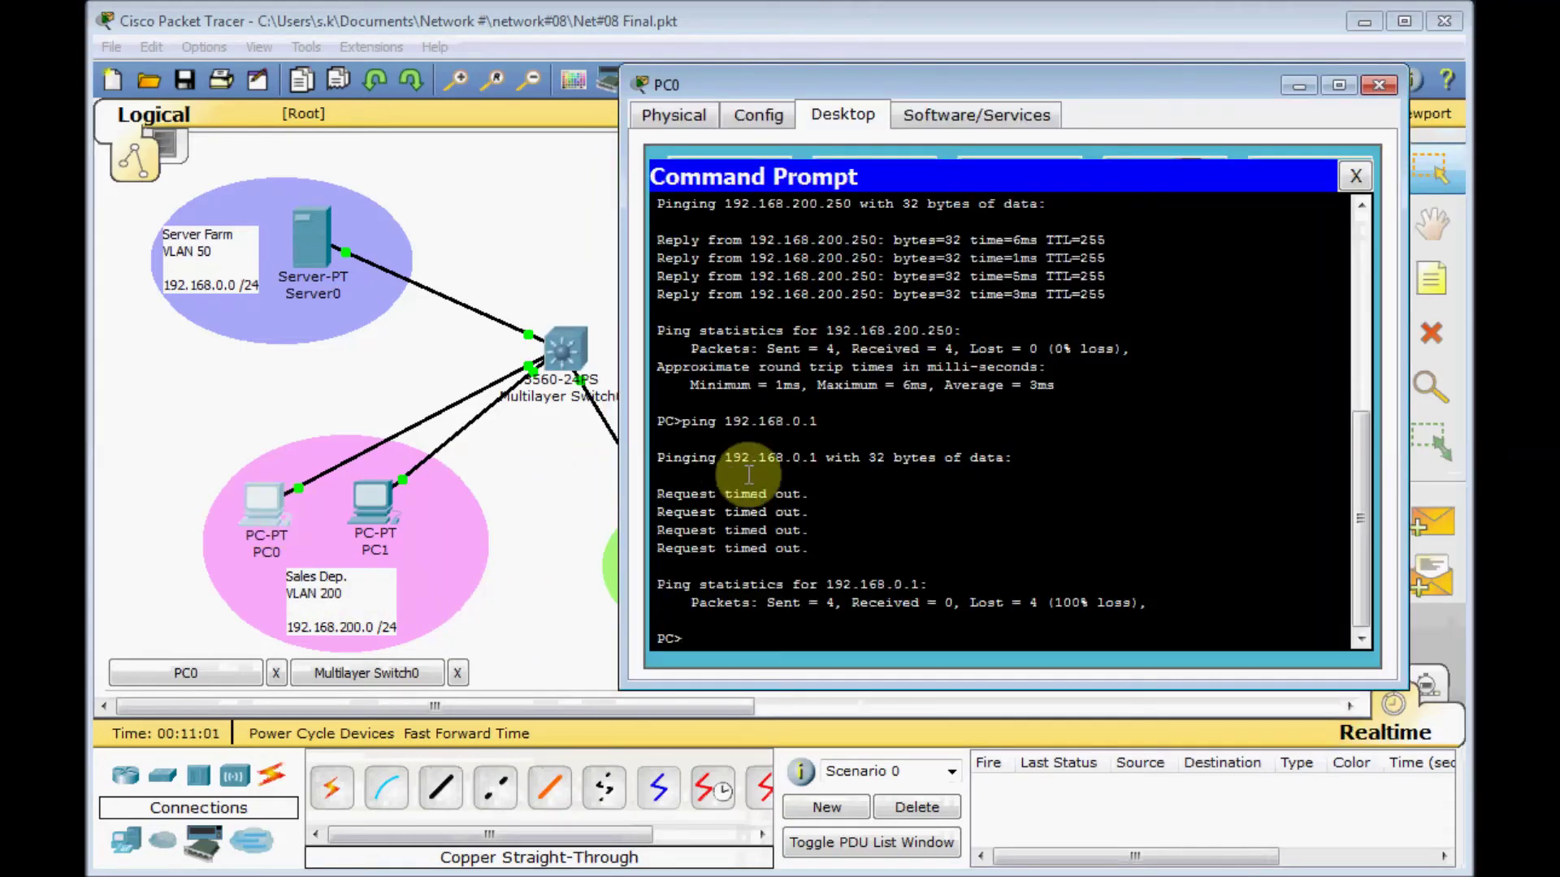
pyautogui.press('Up')
pyautogui.press('Return')
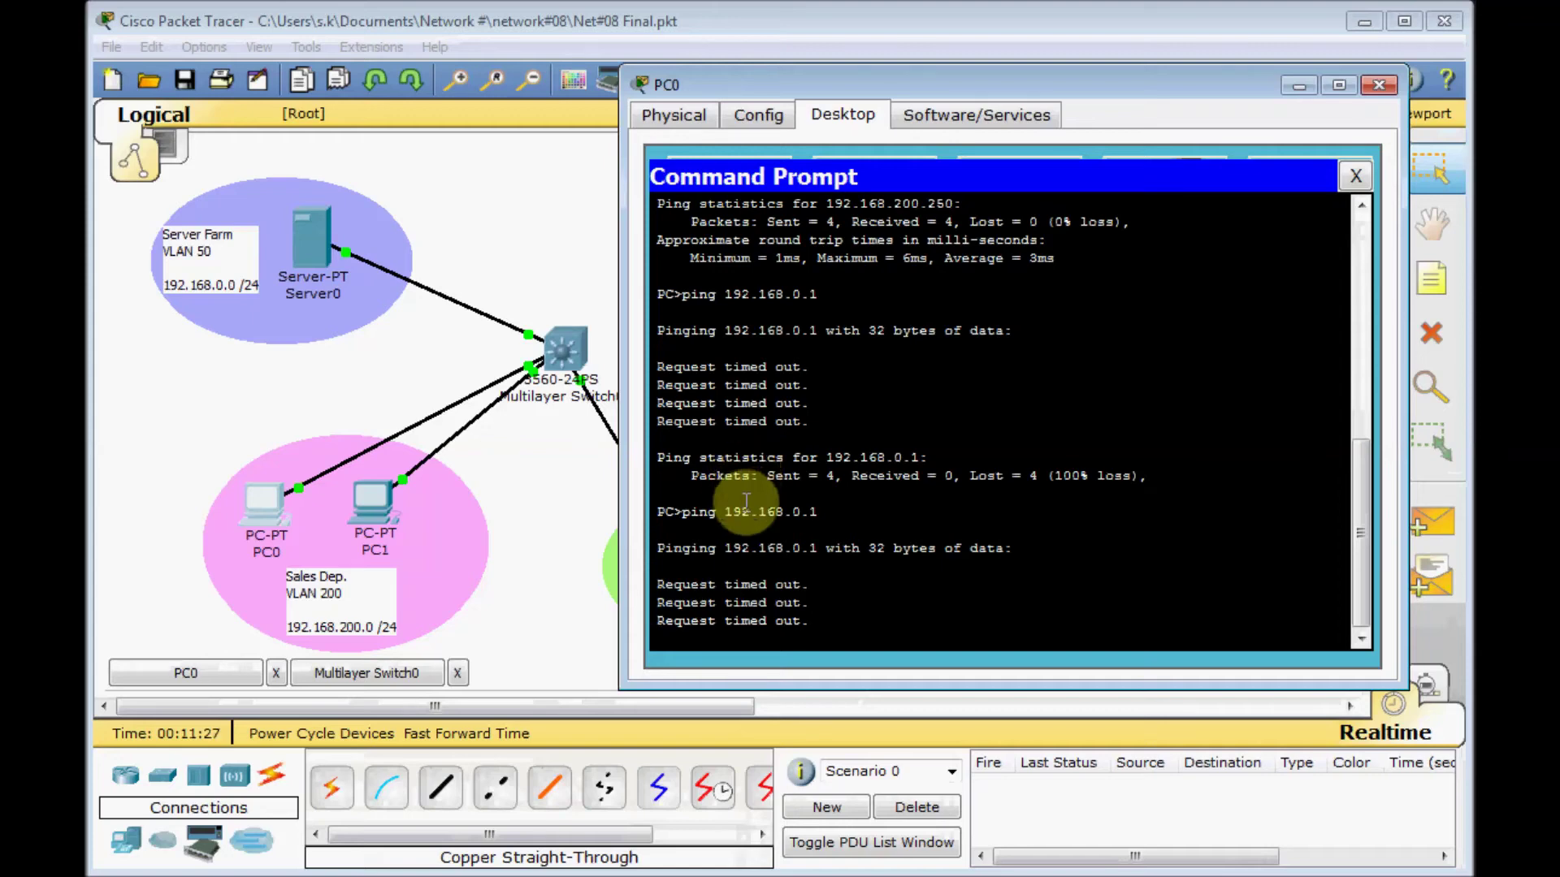
pyautogui.click(566, 351)
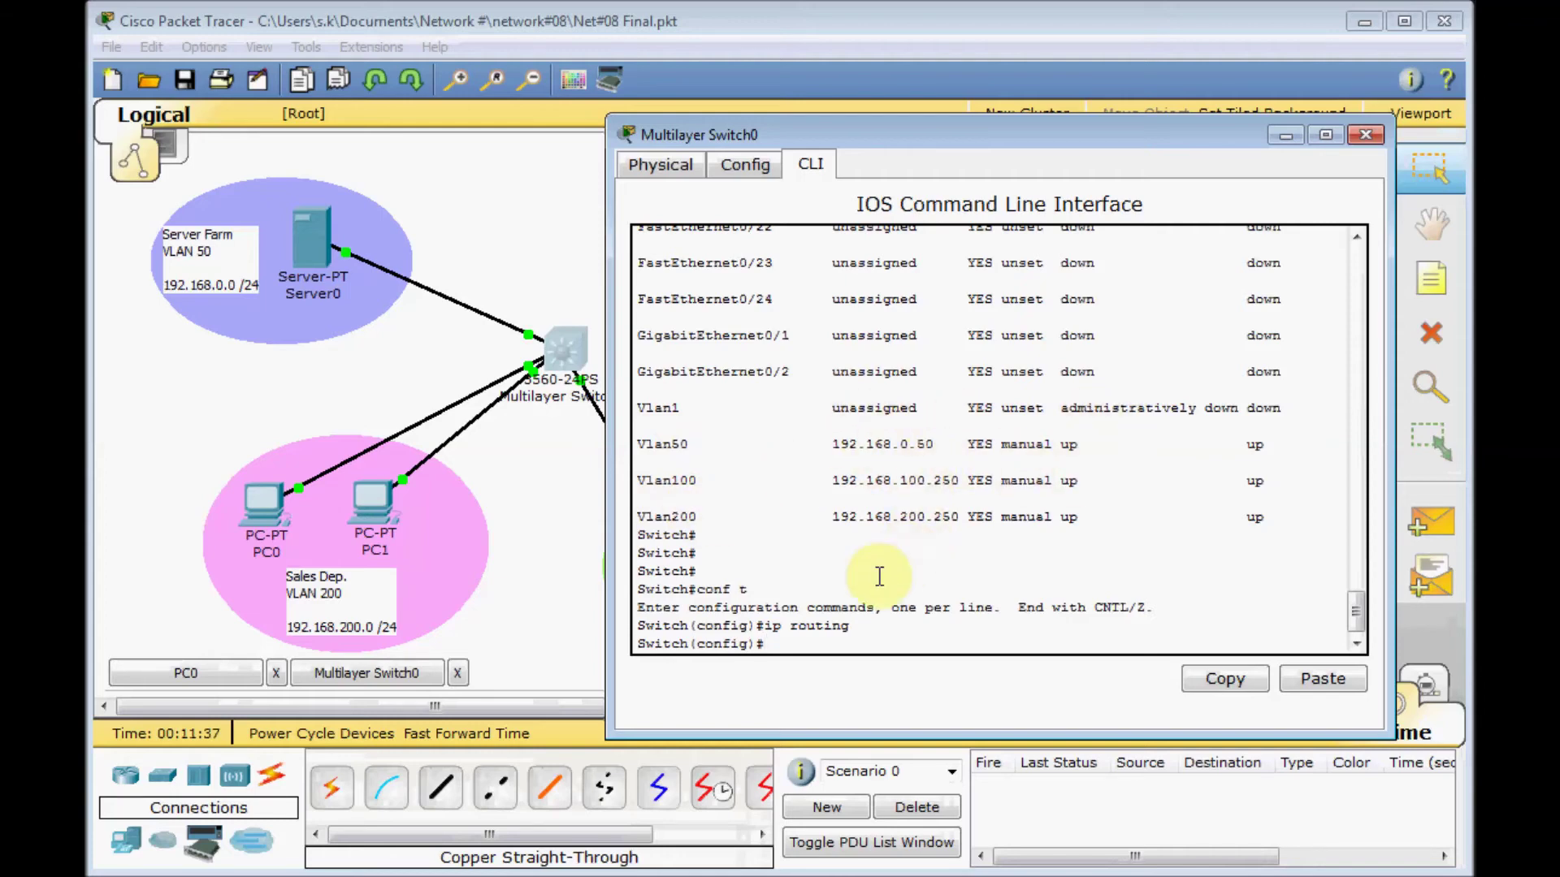
# - Open and close Server0's window, then bring Multilayer Switch0's console forward again
pyautogui.click(304, 256)
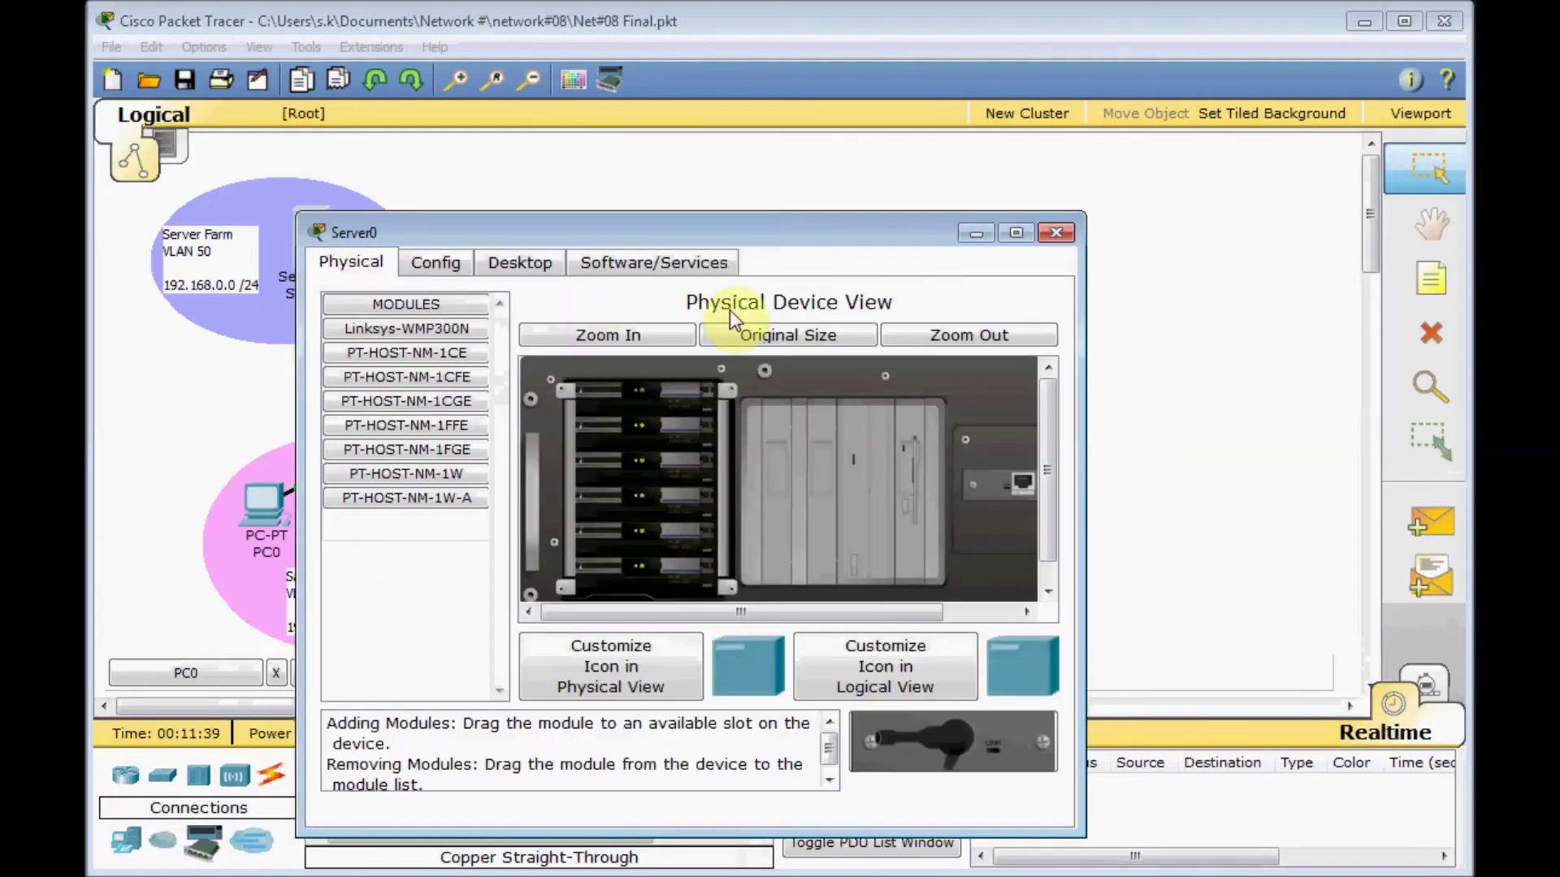
pyautogui.click(1055, 233)
pyautogui.click(218, 671)
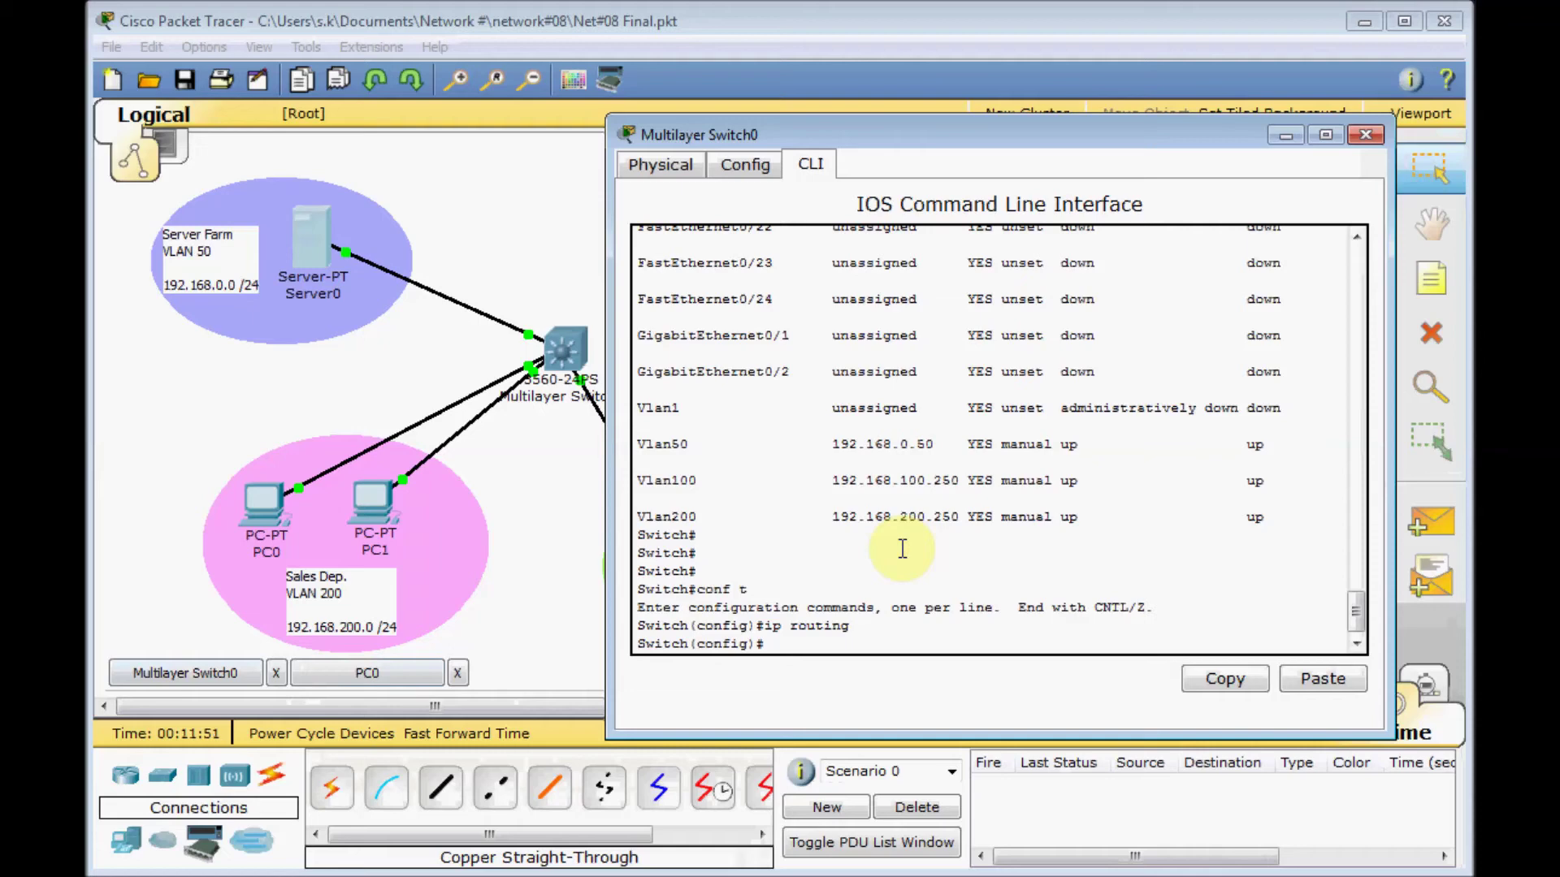
# - Readdress interface vlan 50 to 192.168.0.250 255.255.255.0
pyautogui.write('nt vlan 50')
pyautogui.press('Return')
pyautogui.write('ip')
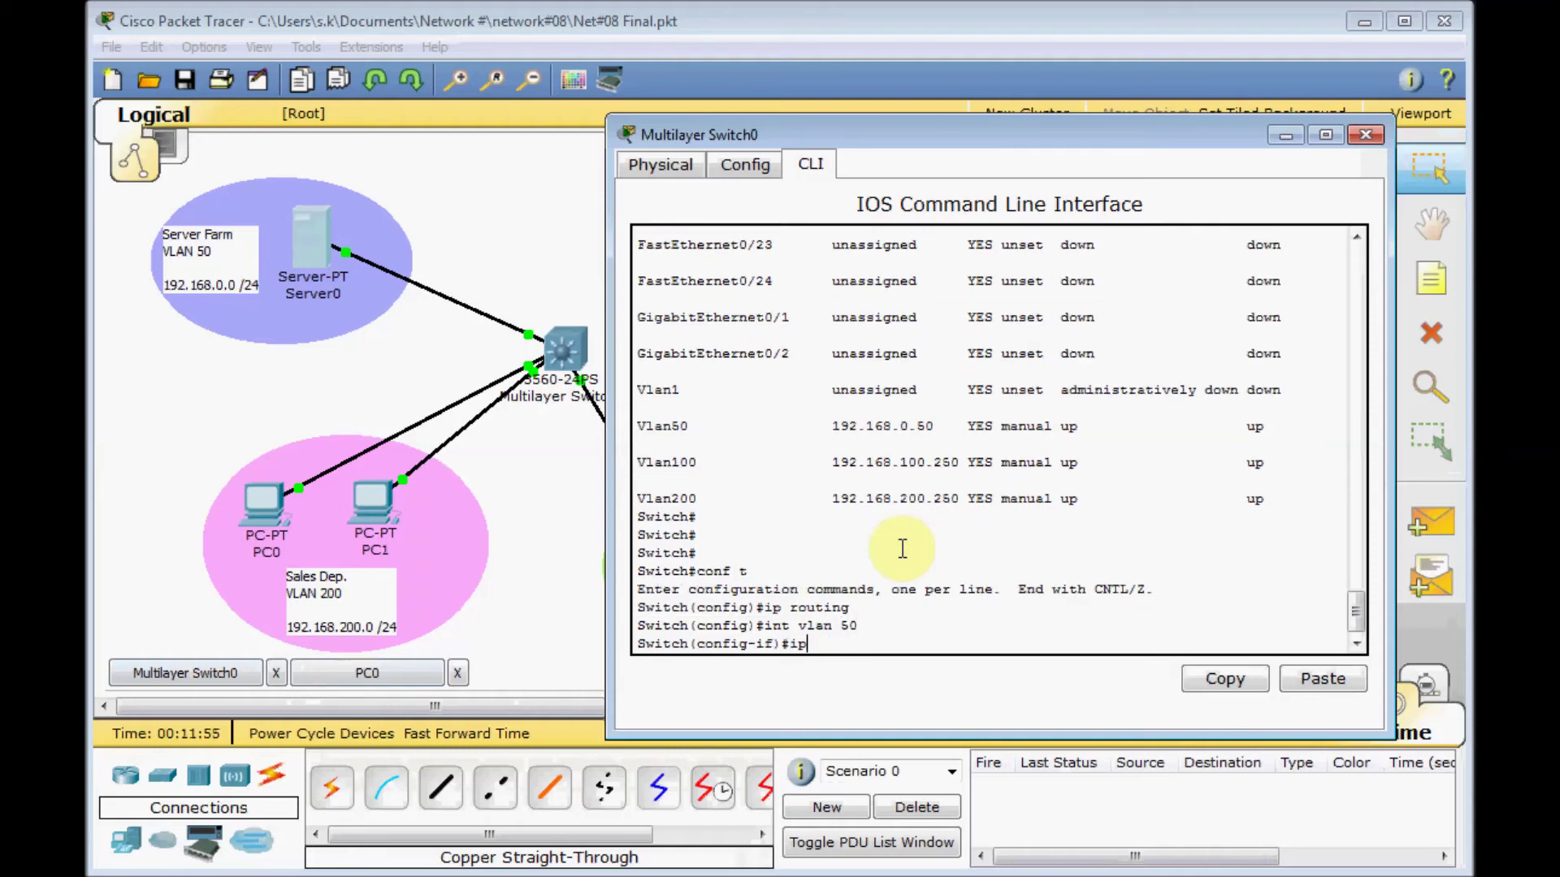
pyautogui.write(' add')
pyautogui.press('Tab')
pyautogui.write('192.1')
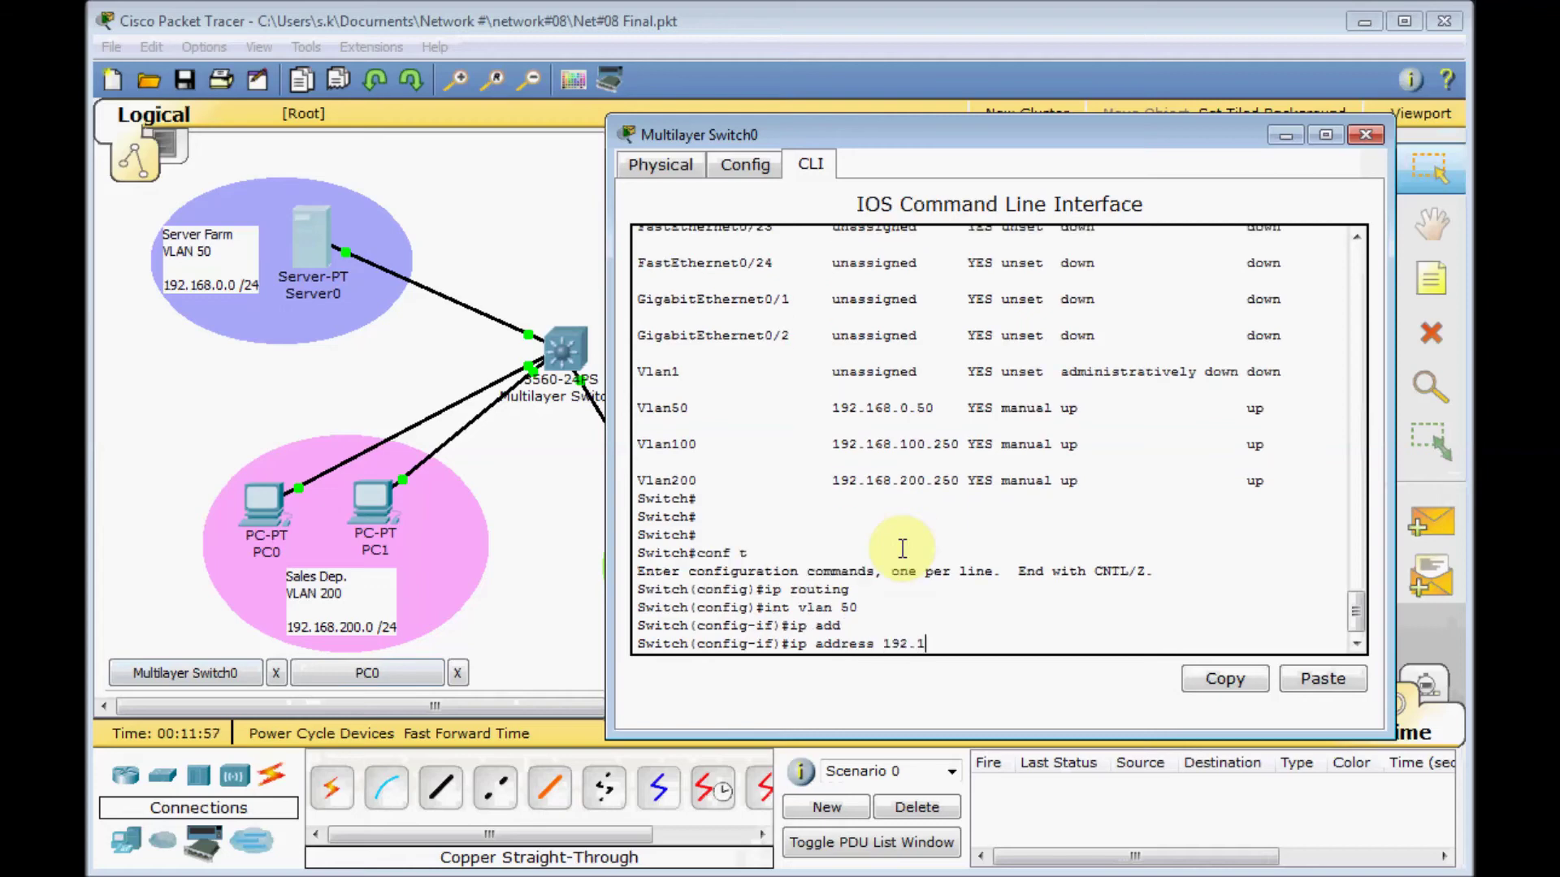
pyautogui.write('68.0.250 255.255.255.0')
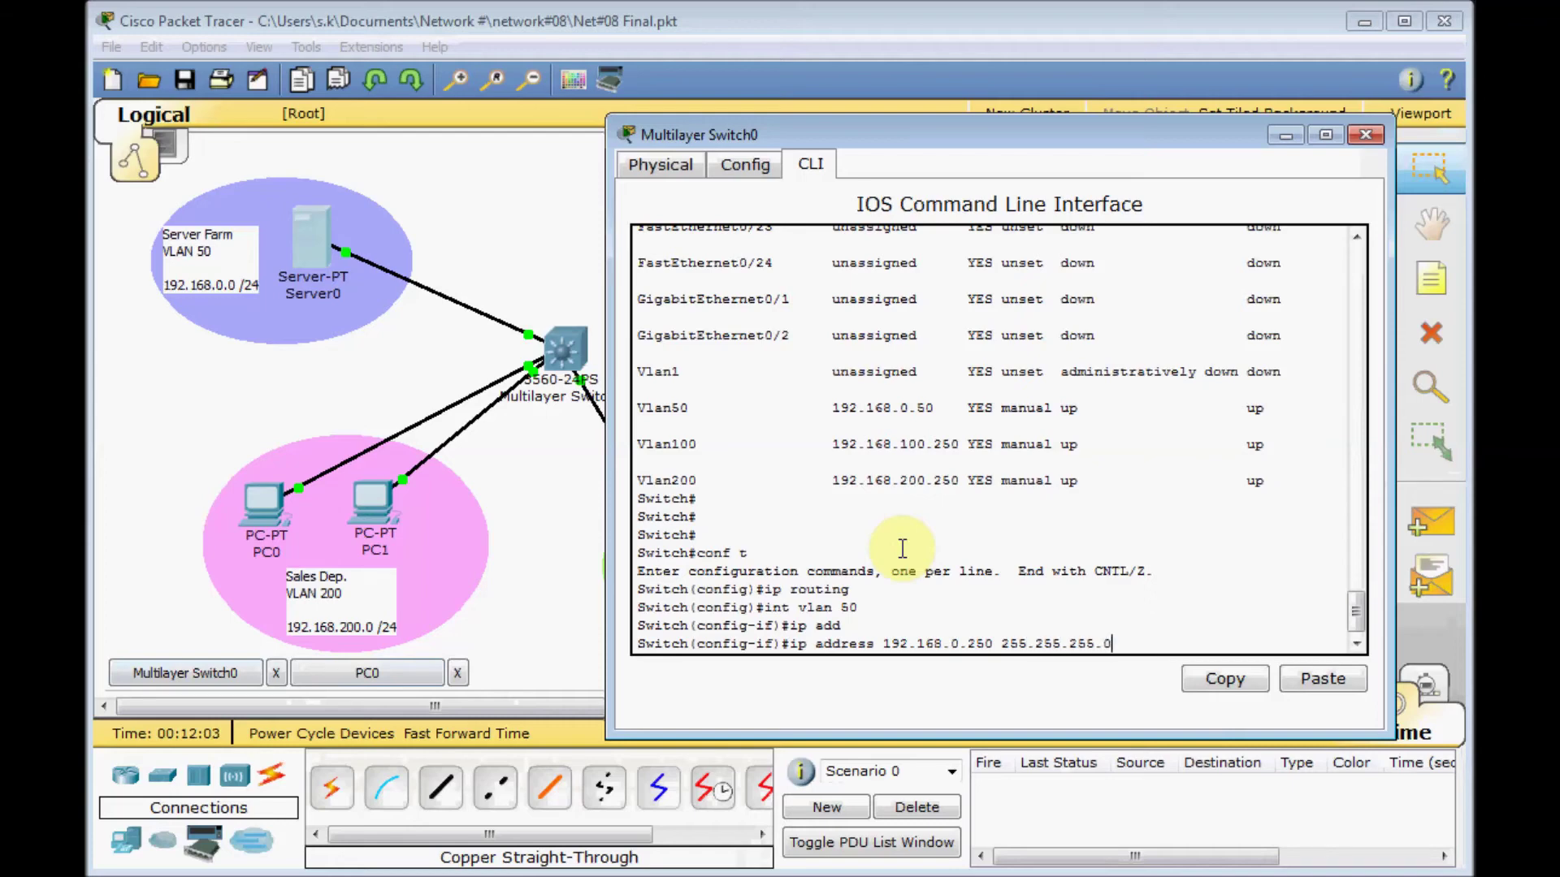
pyautogui.press('Return')
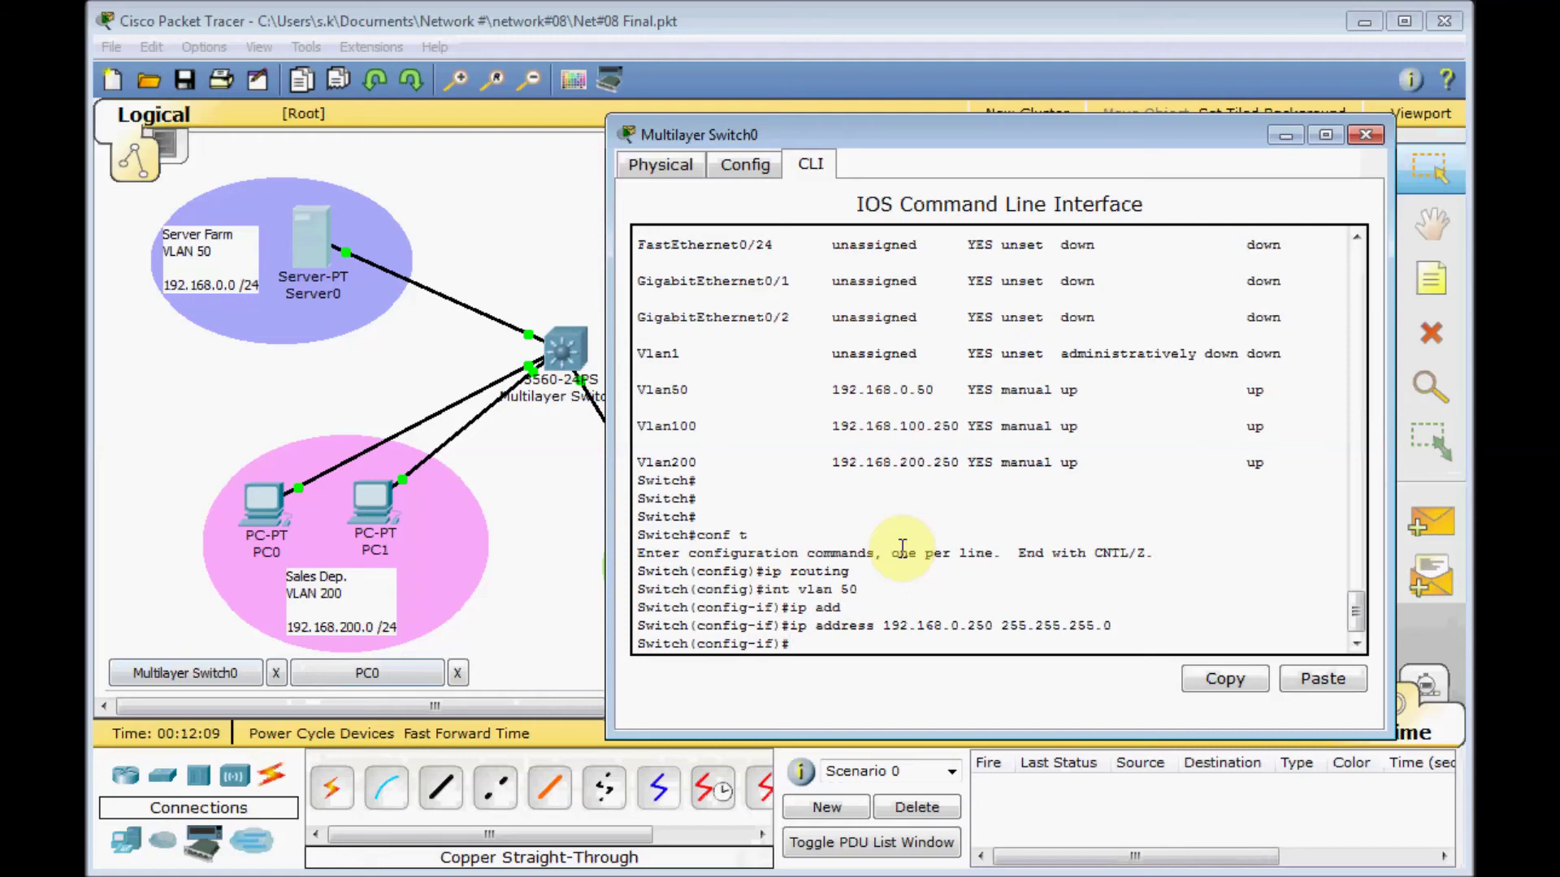
# - Leave configuration mode and list sh ip int br to confirm Vlan50 at 192.168.0.250
pyautogui.hotkey('ctrl', 'z')
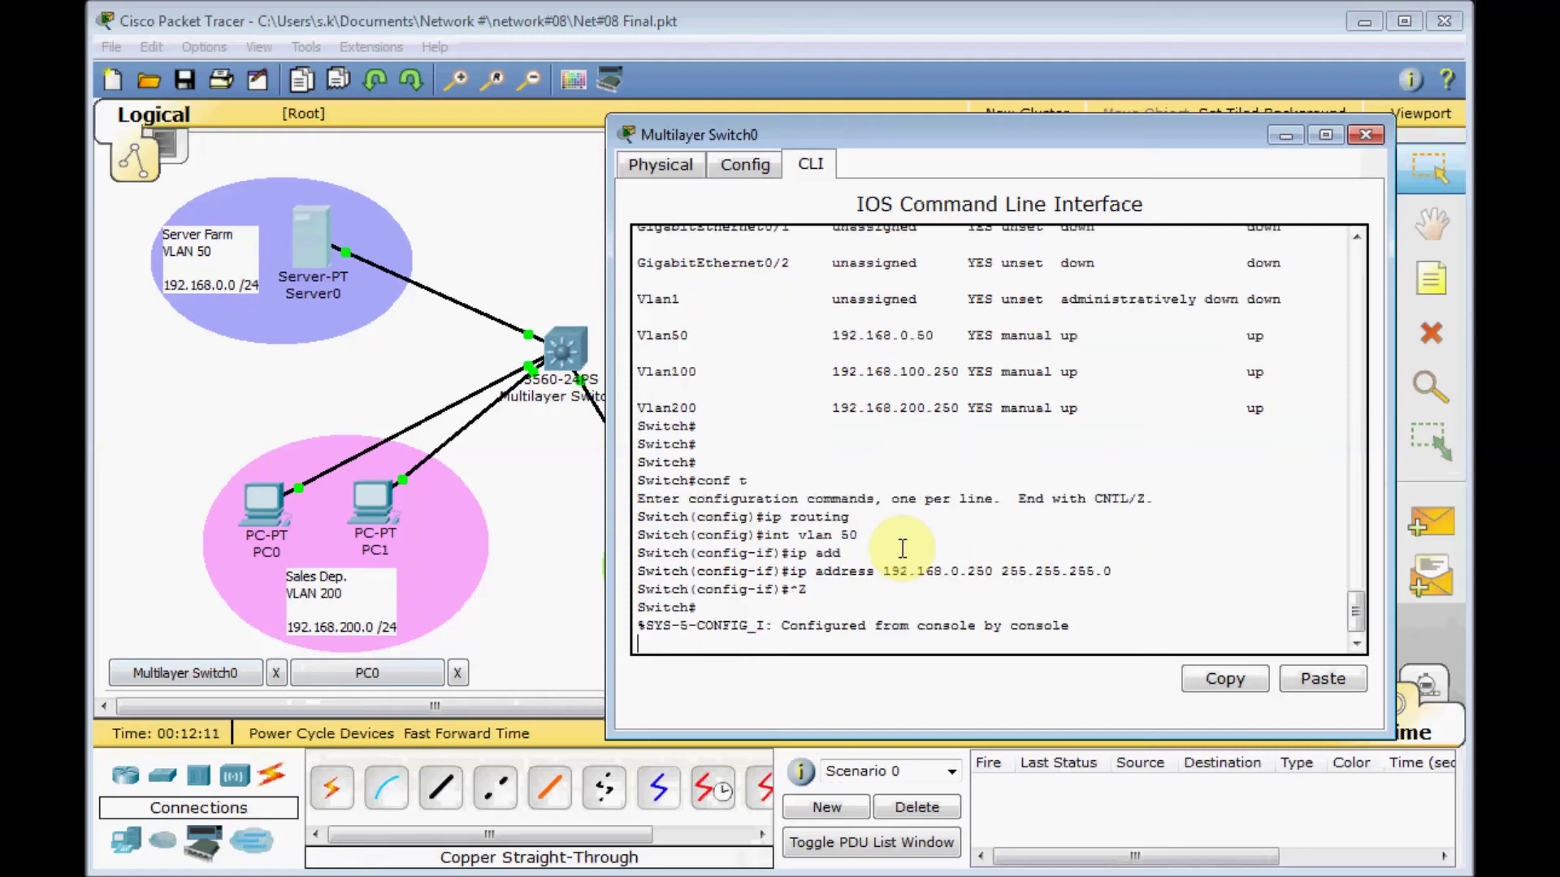
pyautogui.press('Return')
pyautogui.write('sh ip ')
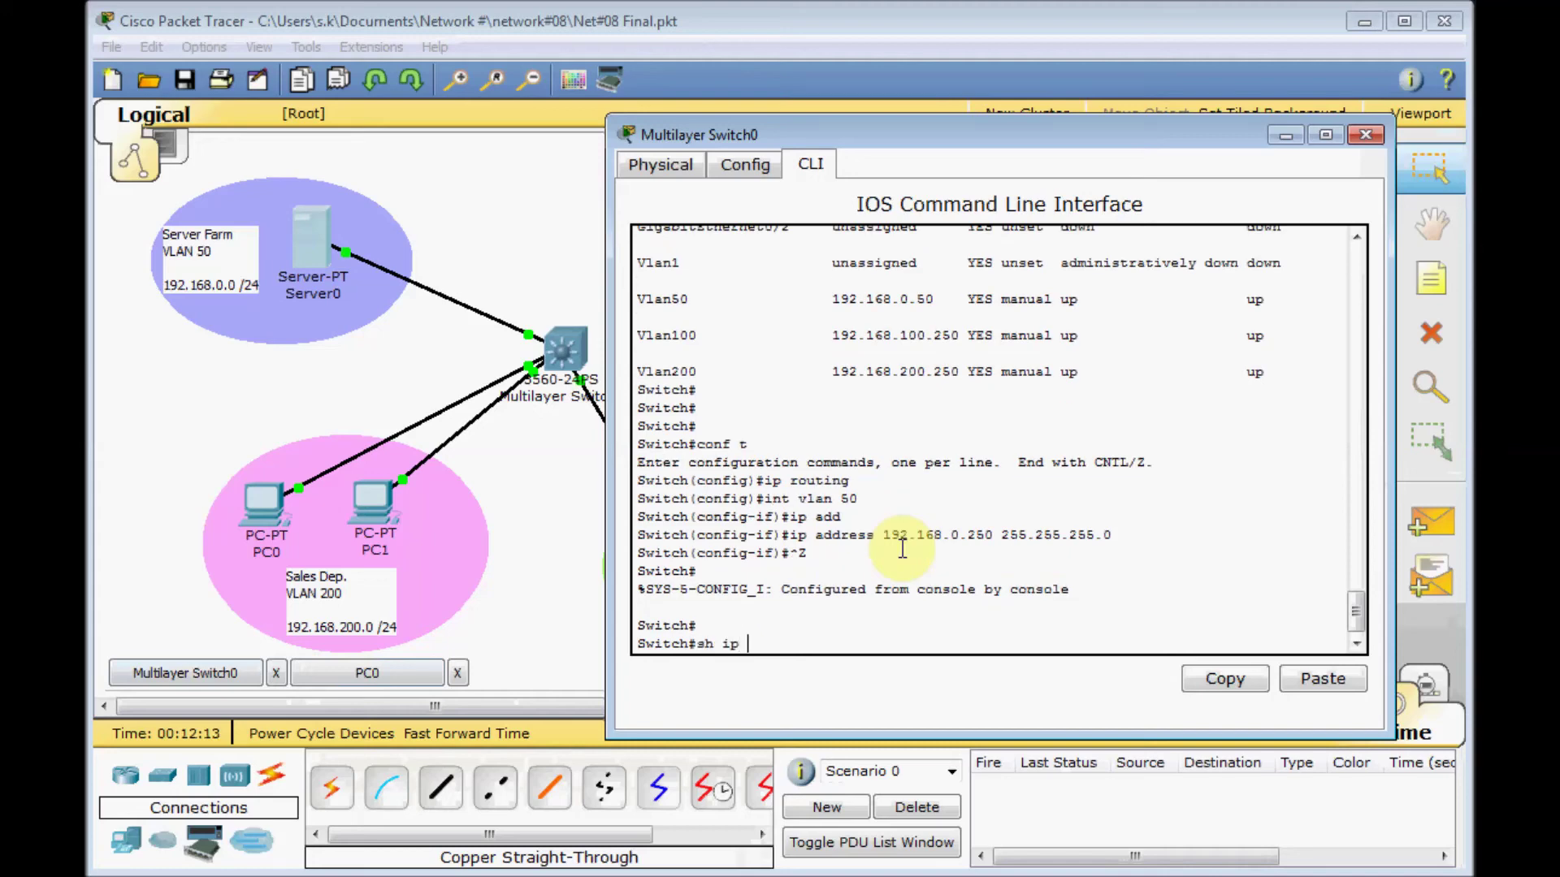
pyautogui.write('int br')
pyautogui.press('Return')
pyautogui.press('space')
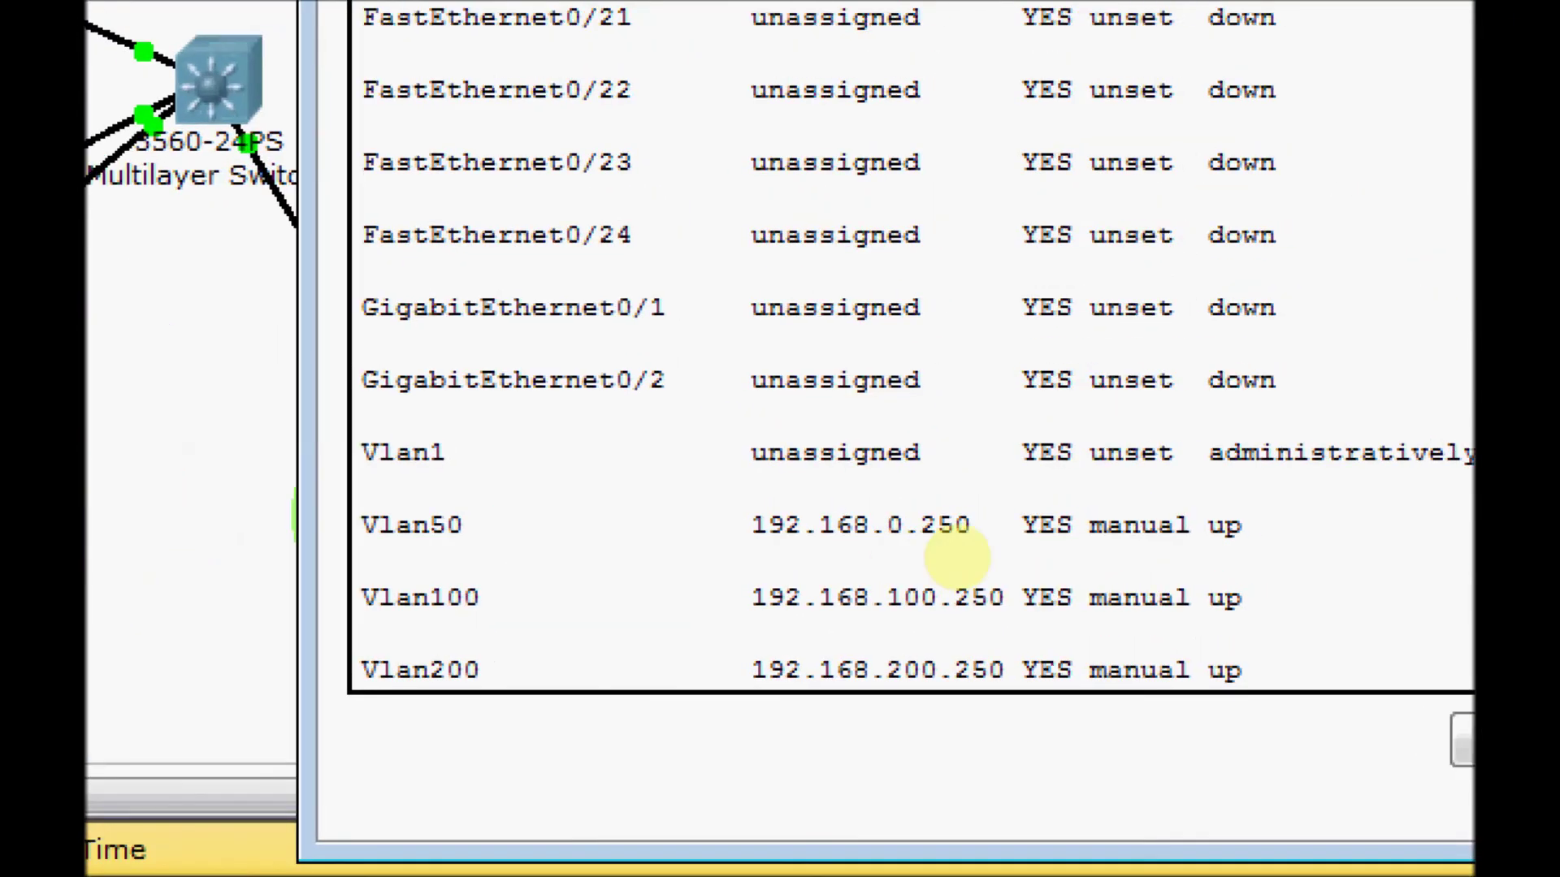
pyautogui.moveTo(860, 549); pyautogui.dragTo(934, 543)
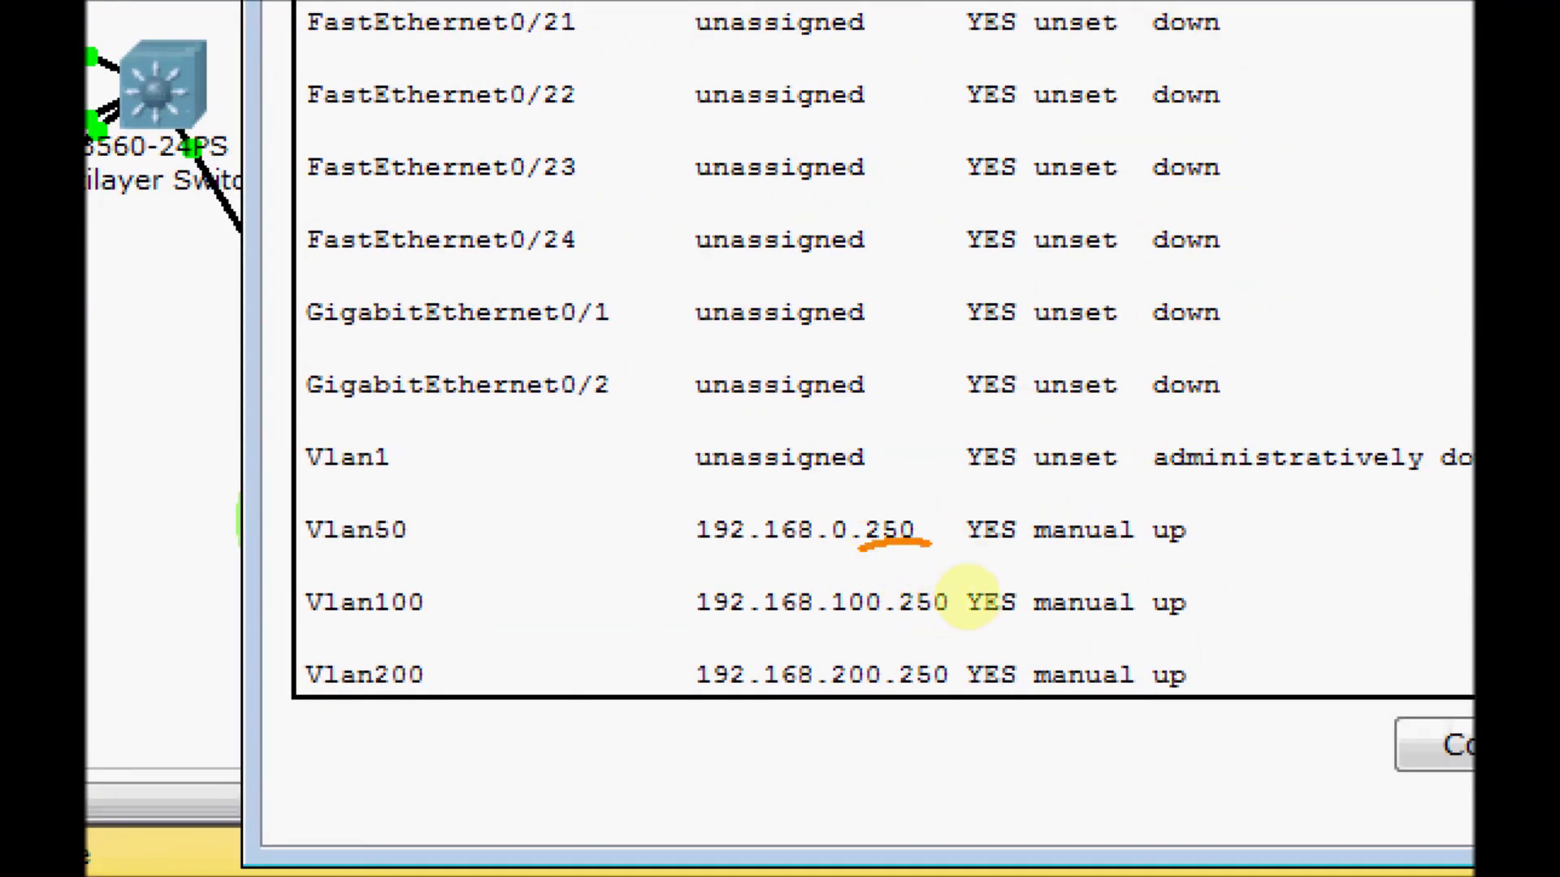
pyautogui.moveTo(901, 621); pyautogui.dragTo(964, 620)
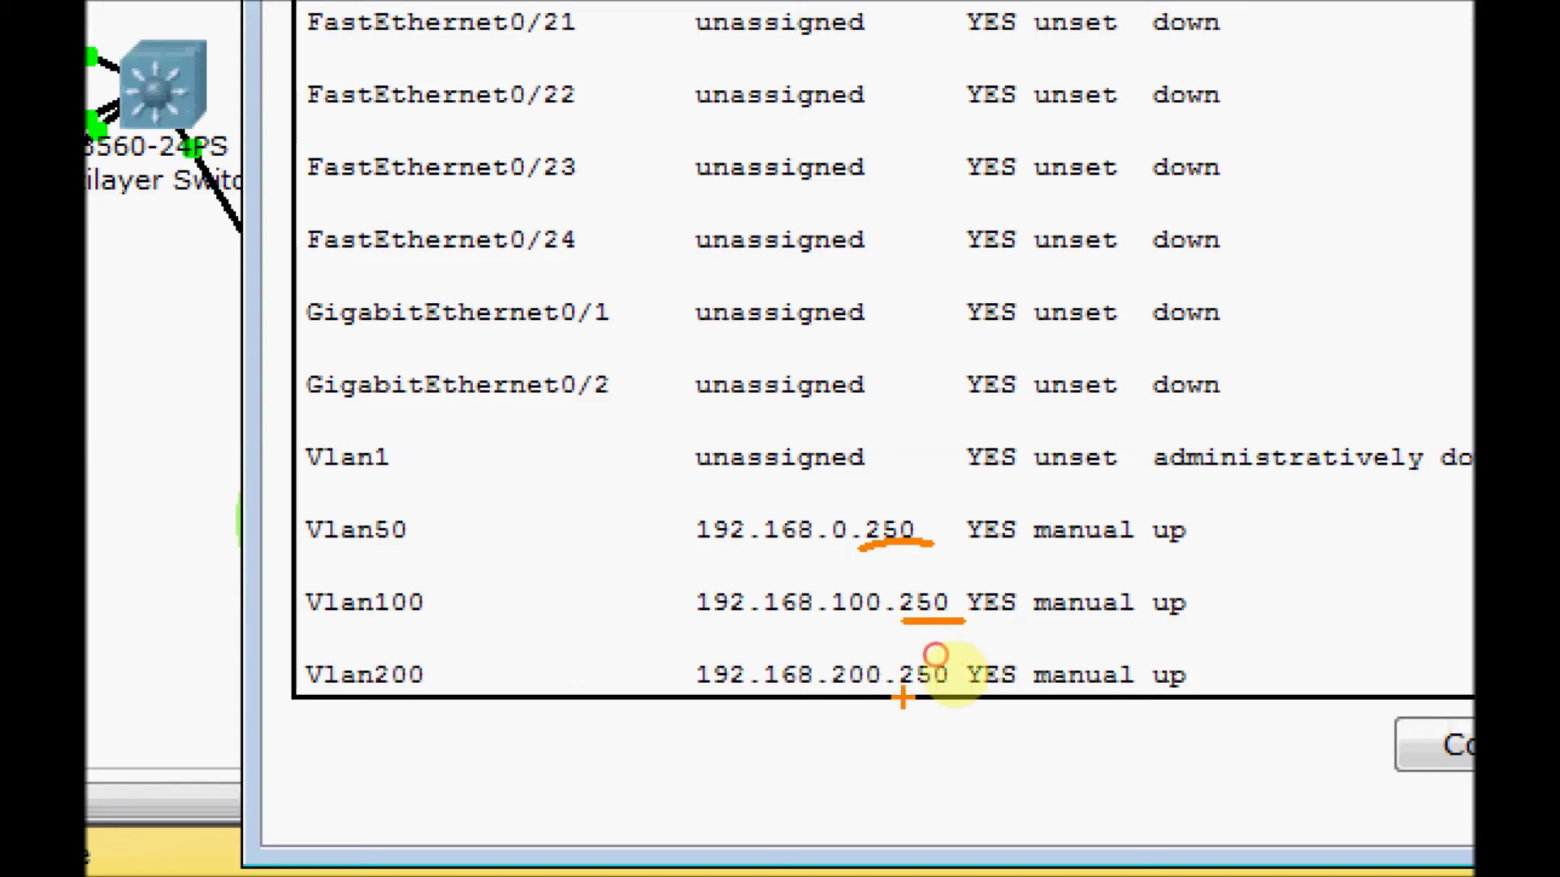
pyautogui.moveTo(900, 696); pyautogui.dragTo(957, 694)
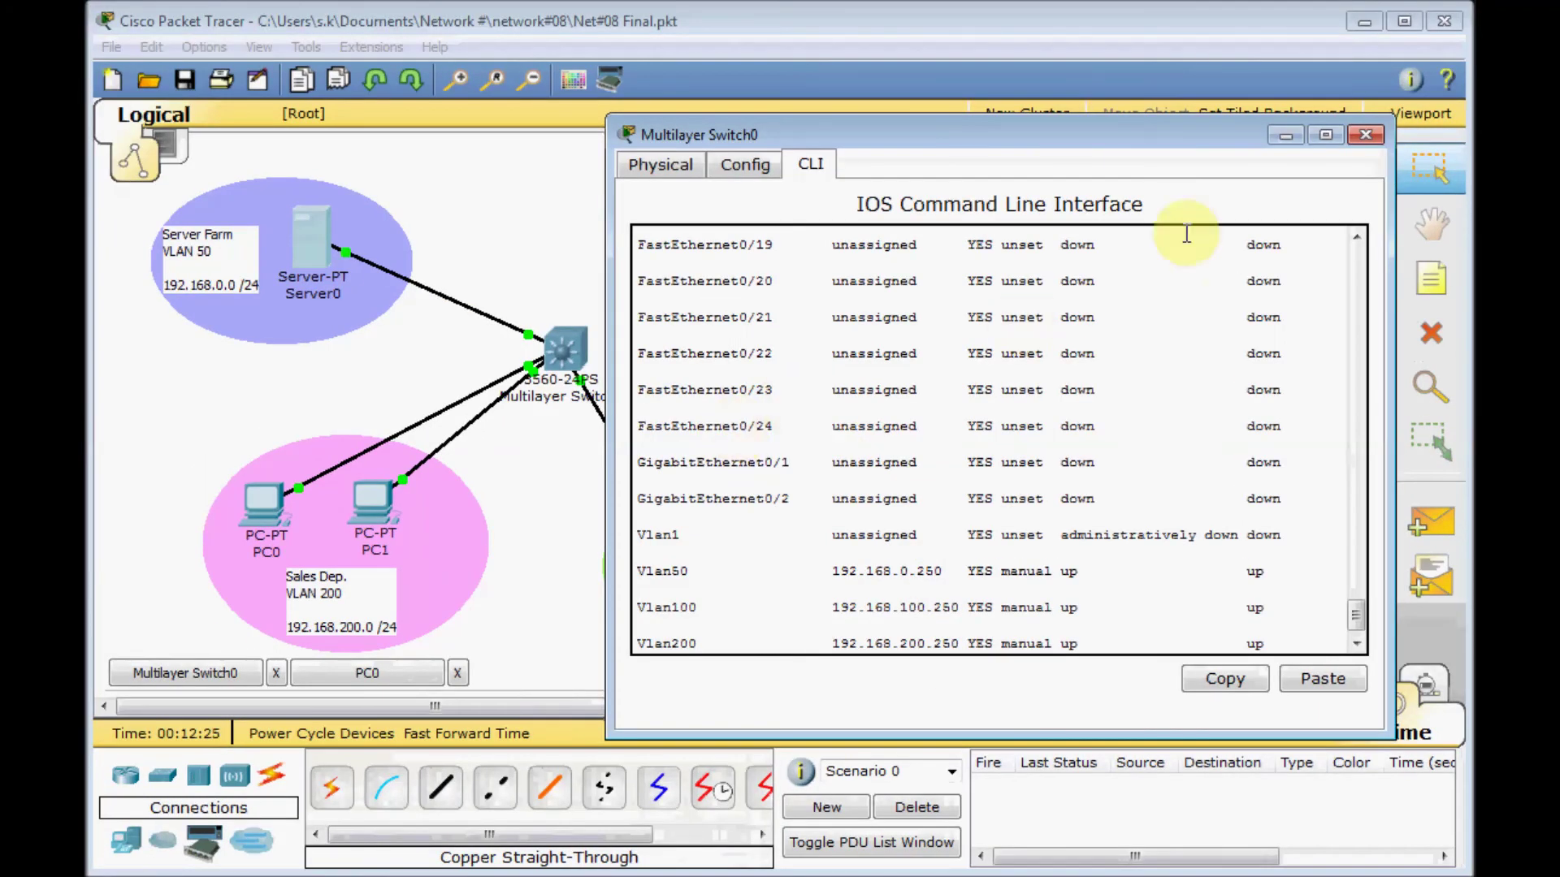
# - Rerun PC0's ping to server 192.168.0.1, now succeeding with 0% loss, and close PC0's windows
pyautogui.click(1360, 141)
pyautogui.click(270, 512)
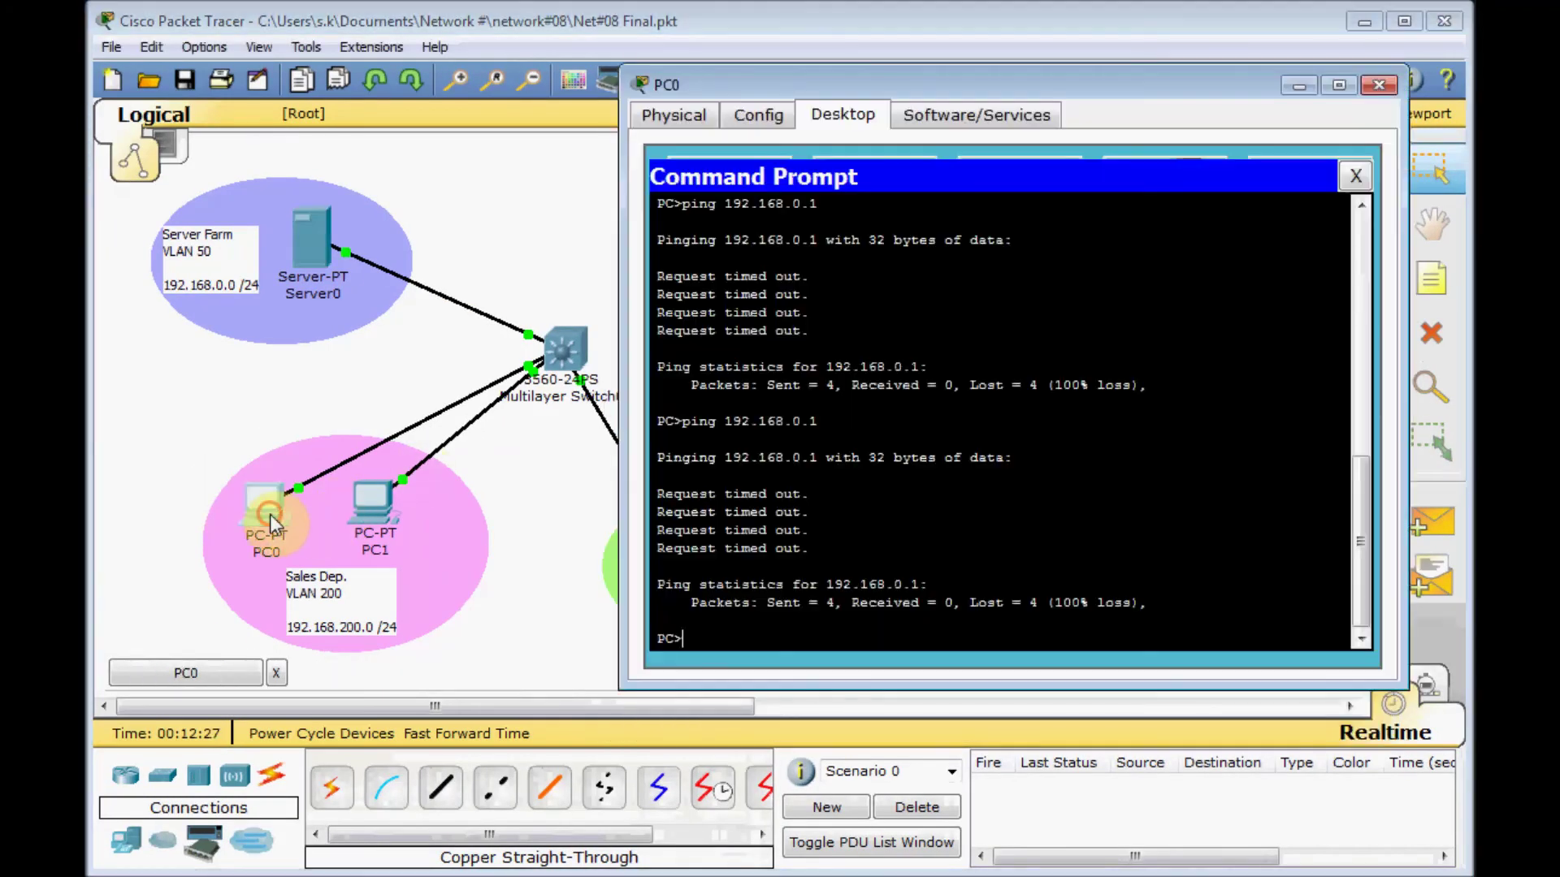
pyautogui.press('Up')
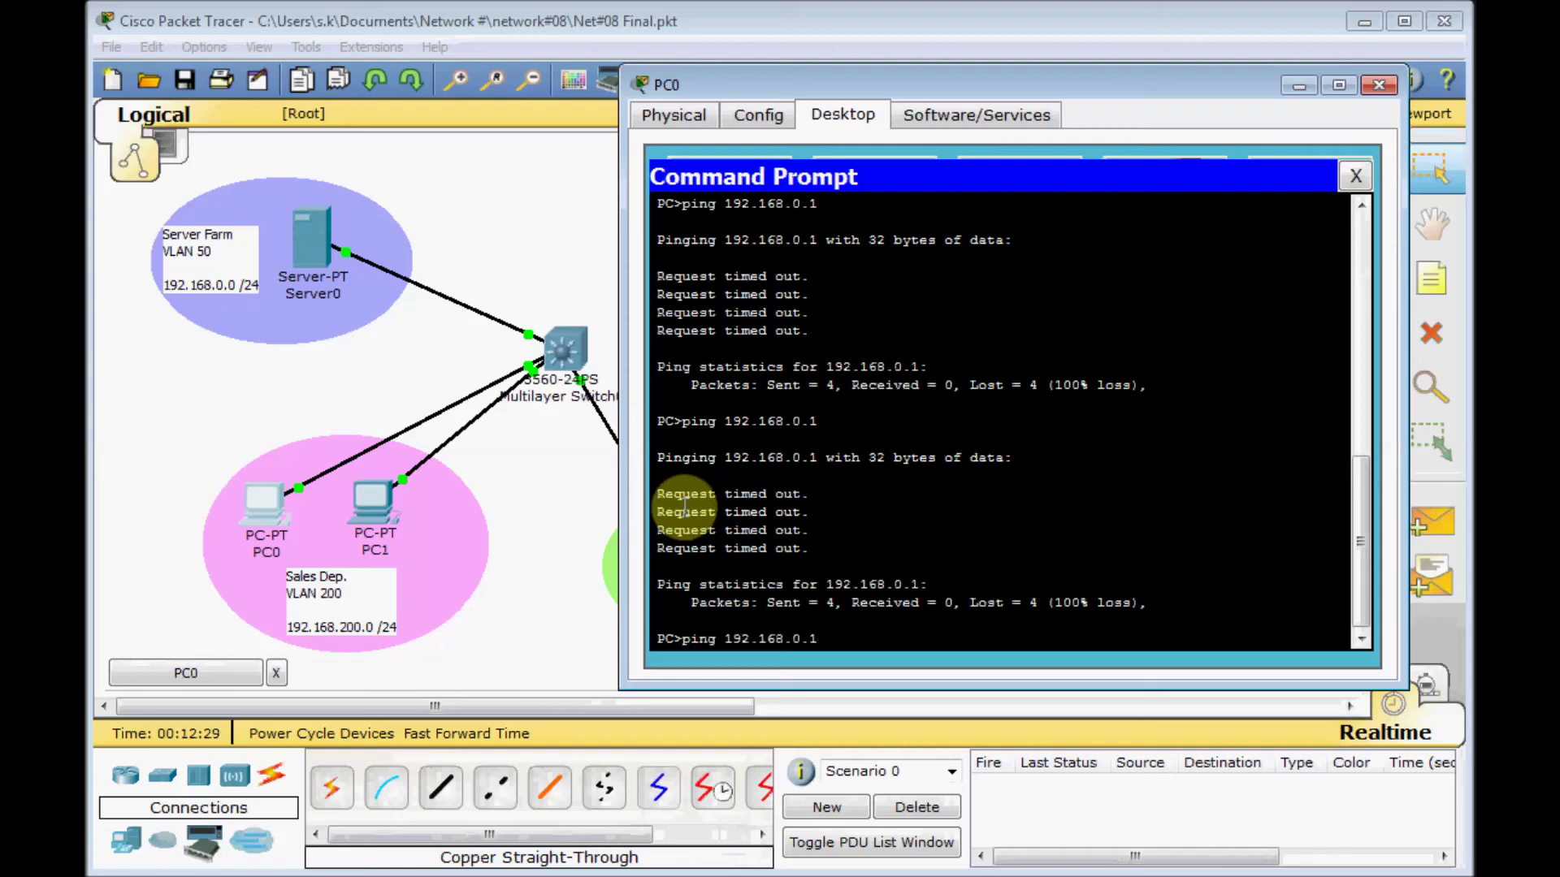
pyautogui.press('Return')
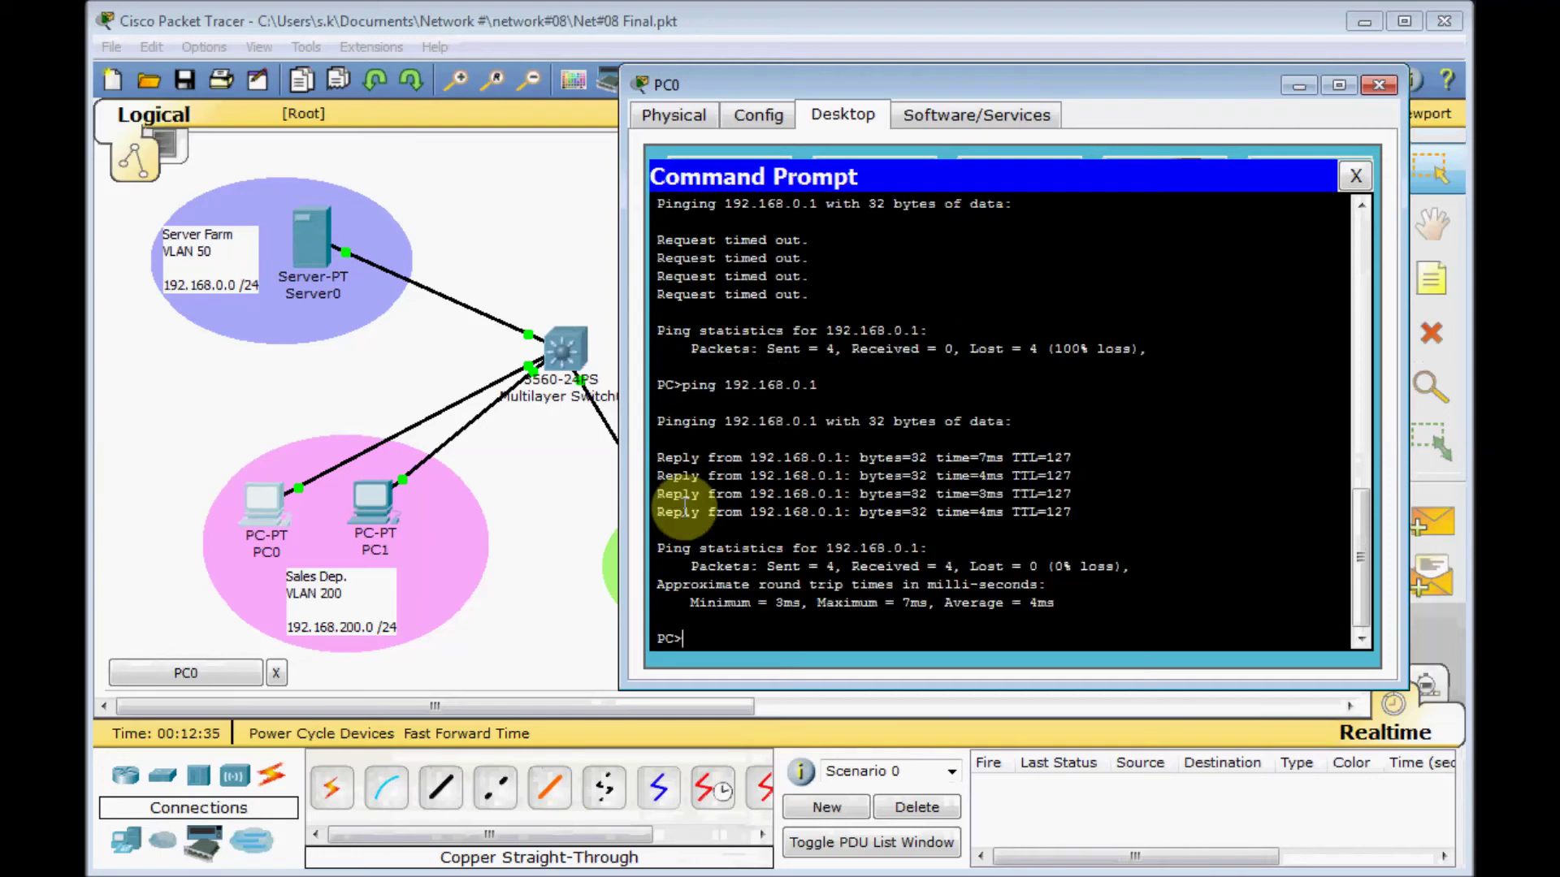
pyautogui.click(1359, 189)
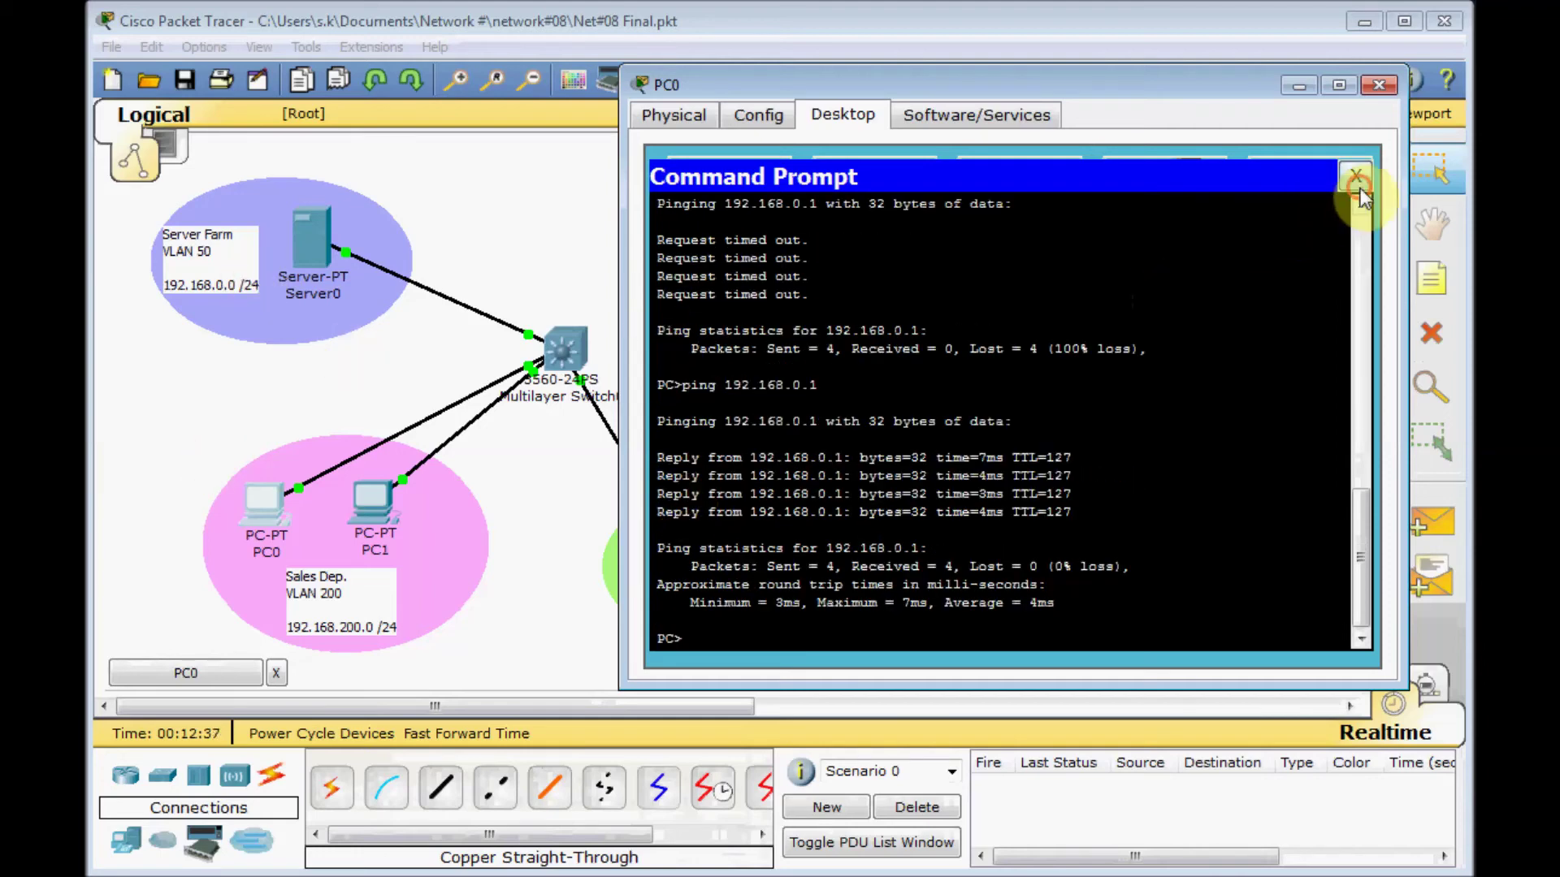
pyautogui.click(1377, 85)
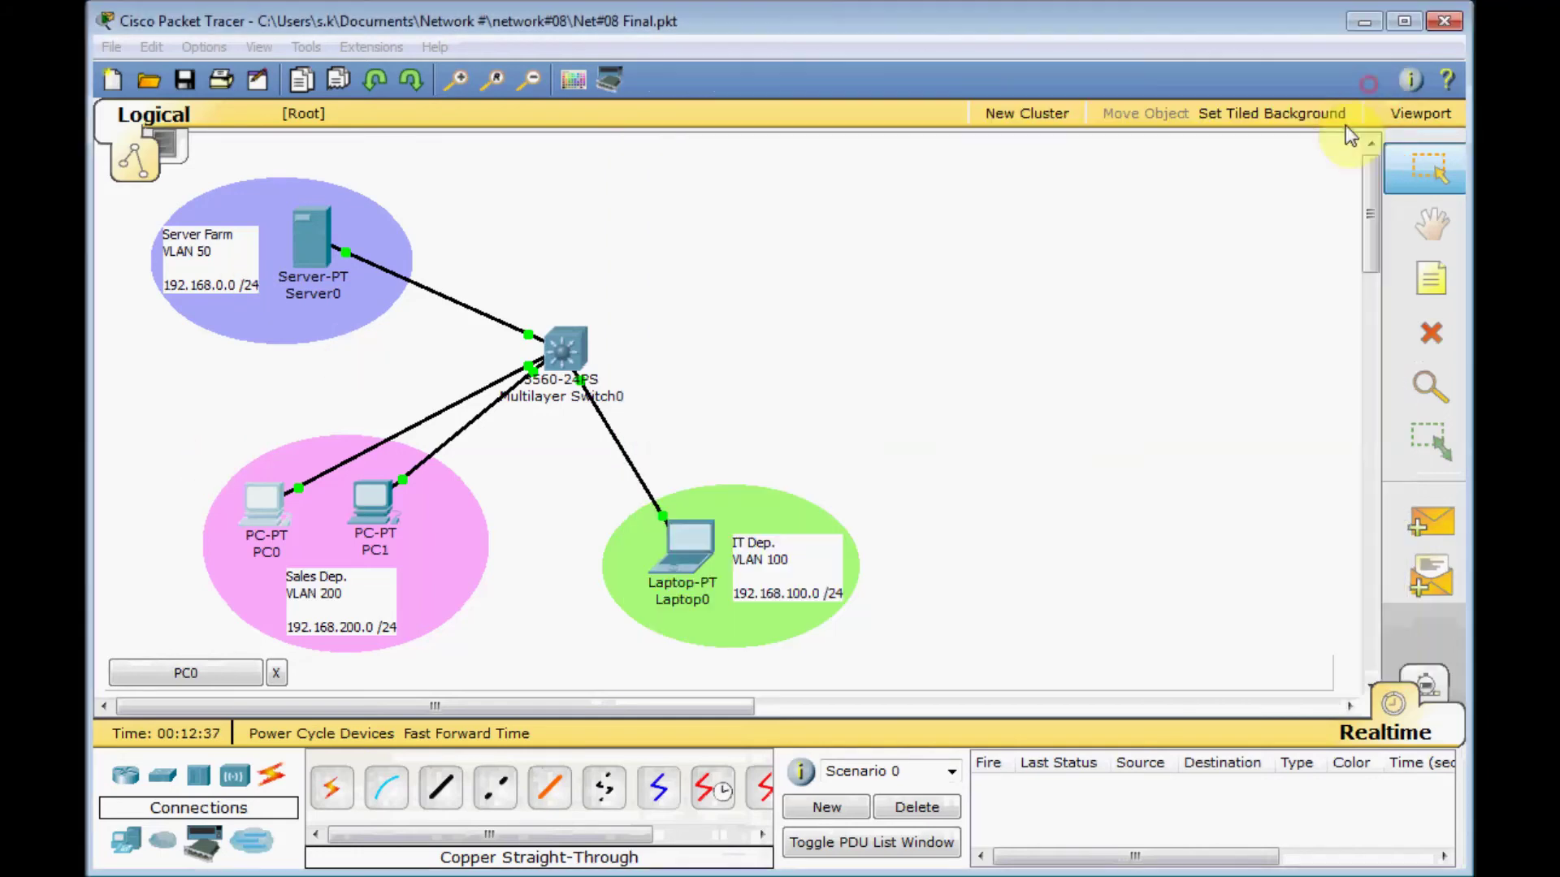
pyautogui.click(686, 557)
# - From Laptop0's command prompt, ping the server at 192.168.0.1
pyautogui.moveTo(702, 184); pyautogui.dragTo(1059, 162)
pyautogui.click(815, 181)
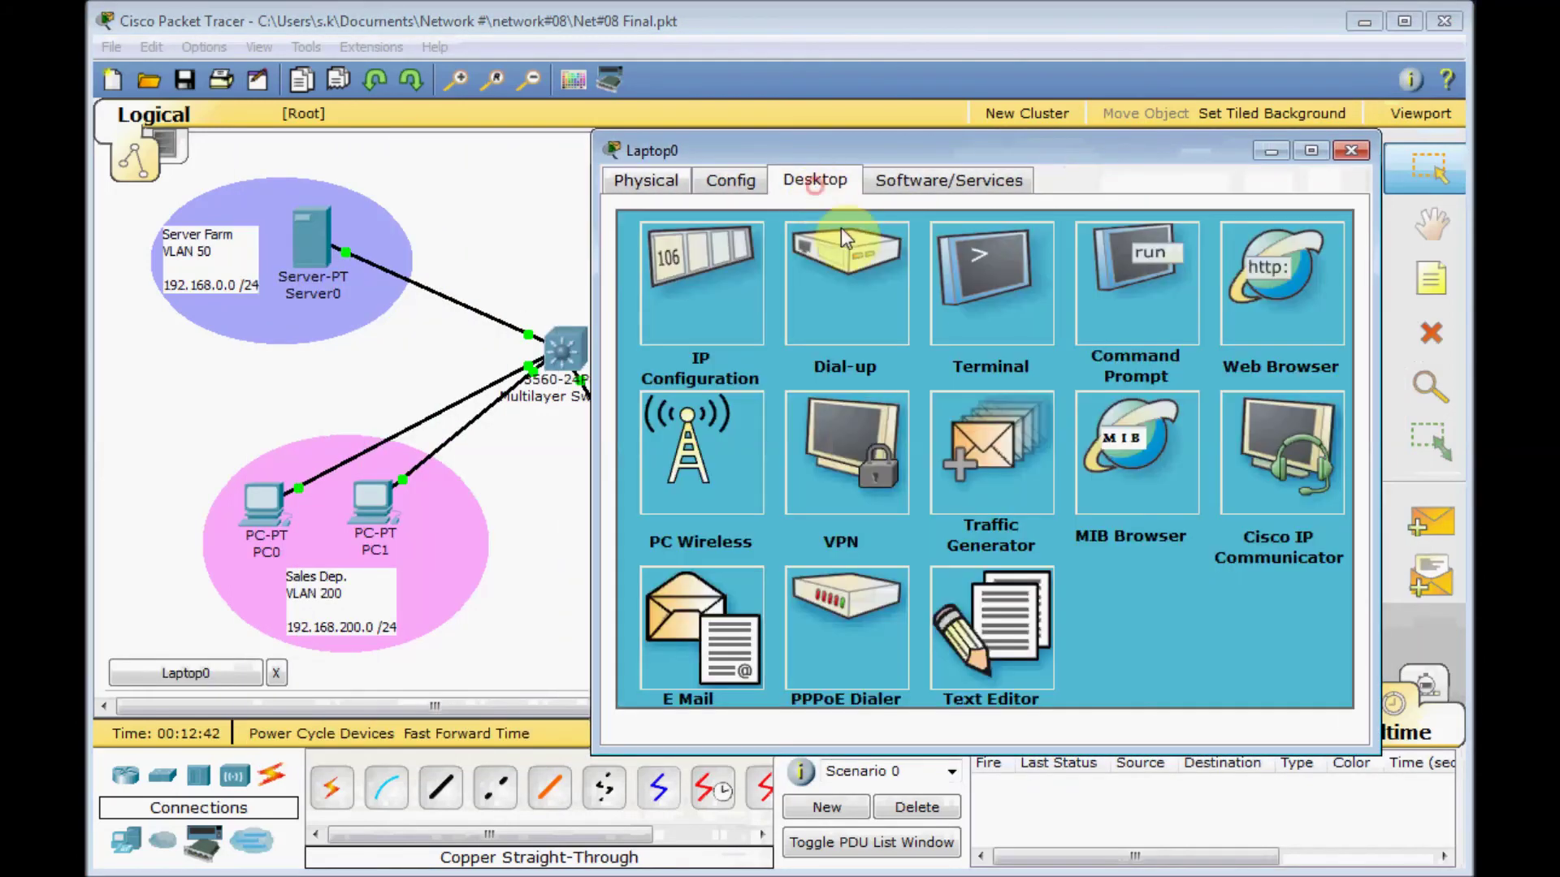
pyautogui.click(1125, 318)
pyautogui.write('ping 192')
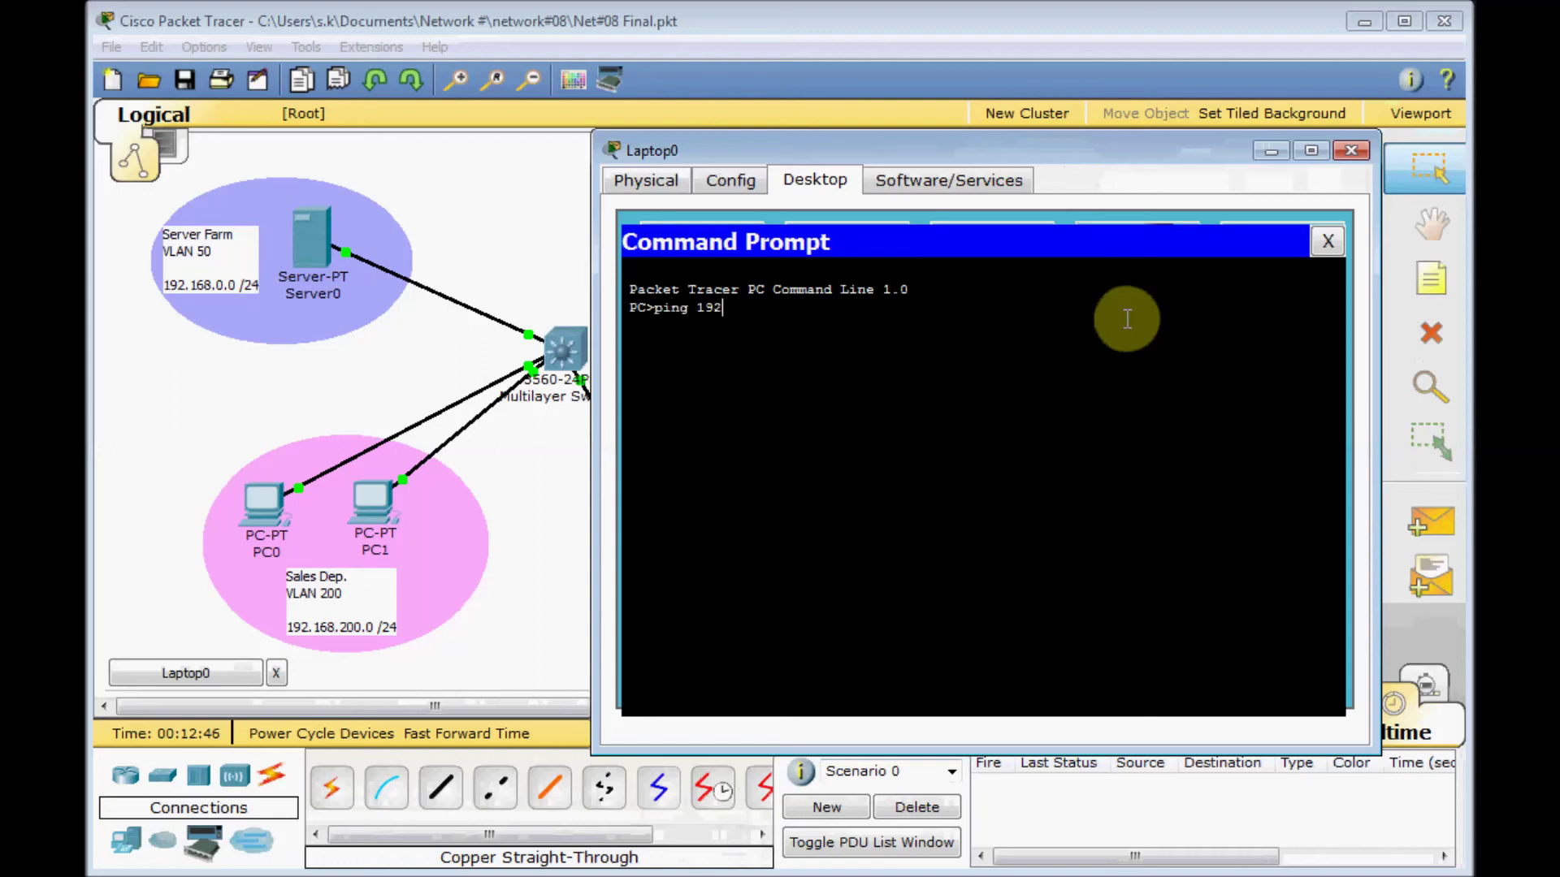
pyautogui.write('.168.0.1')
pyautogui.press('Return')
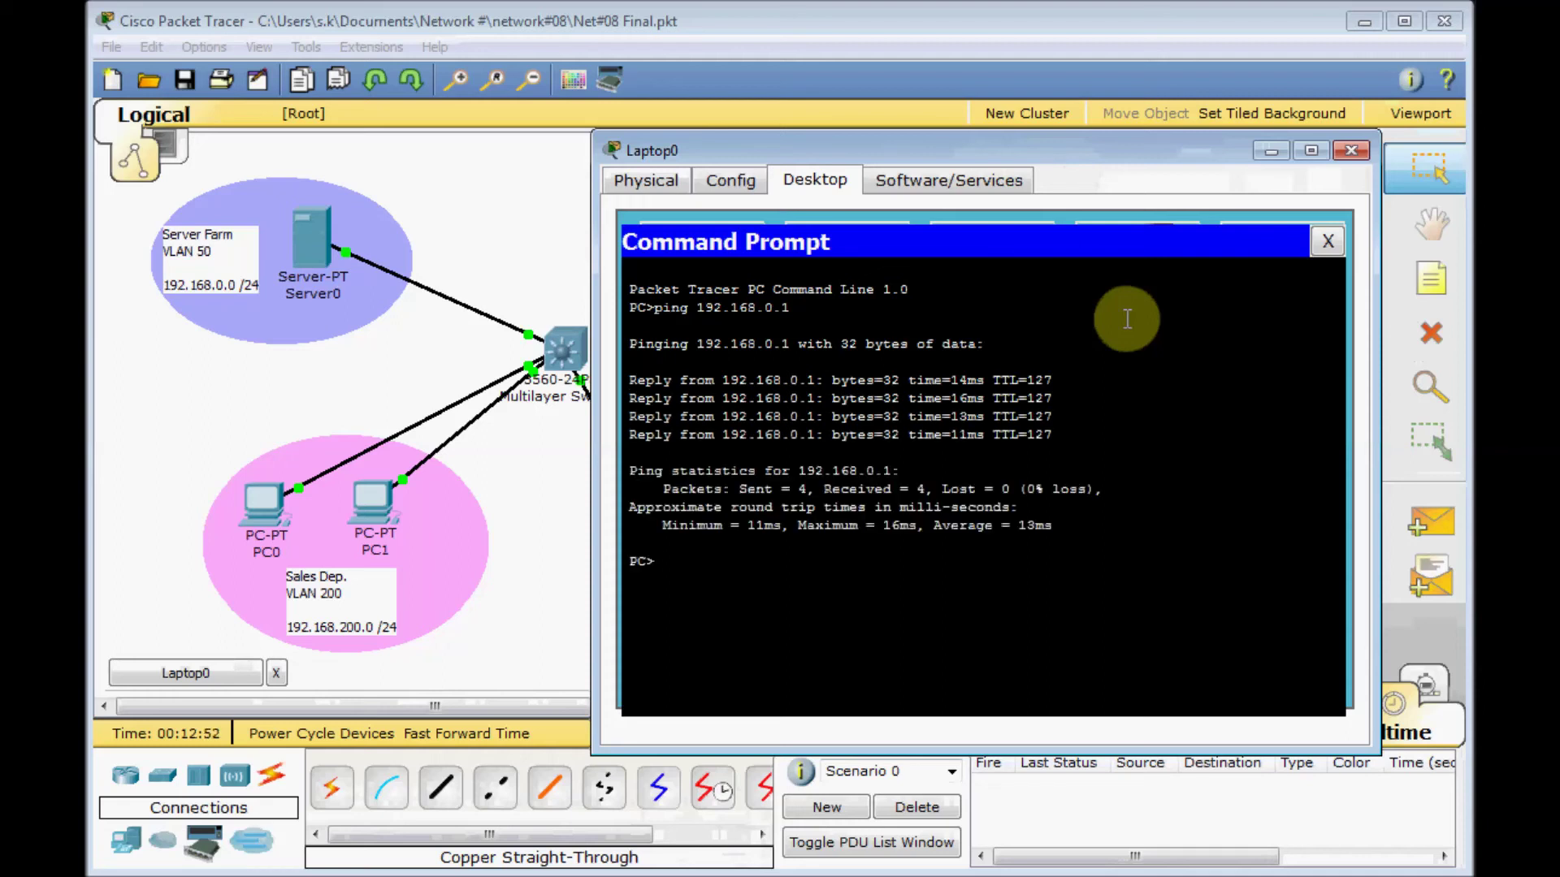
# - Ping 192.168.100.1 from Laptop0, then close its command prompt and device window
pyautogui.press('Up')
pyautogui.press('BackSpace')
pyautogui.press('BackSpace')
pyautogui.press('BackSpace')
pyautogui.write('100.1')
pyautogui.press('Return')
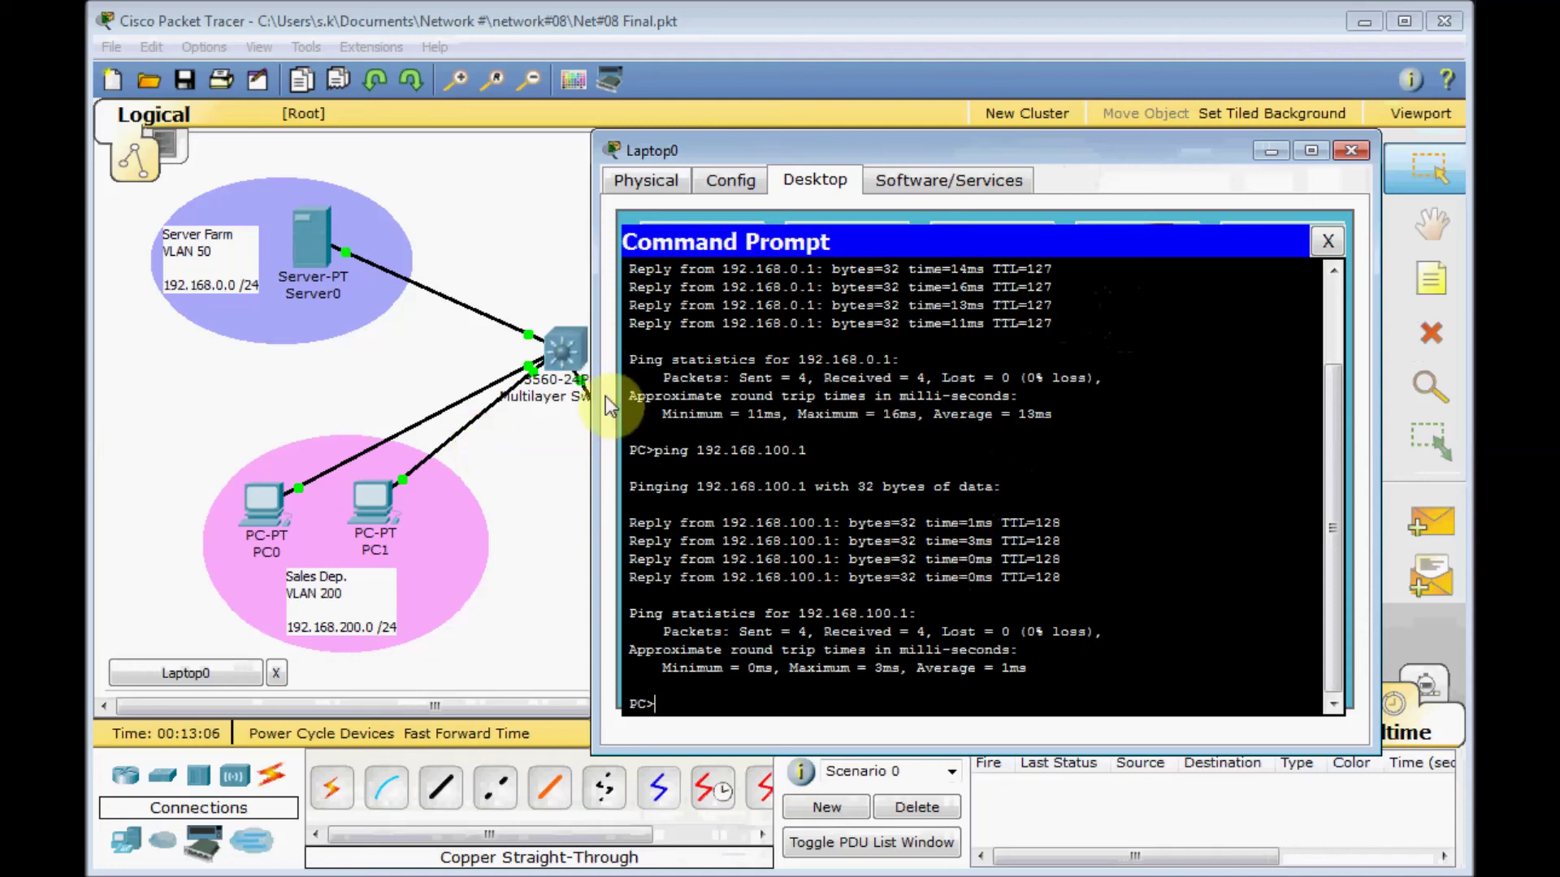
pyautogui.click(1328, 241)
pyautogui.click(1351, 154)
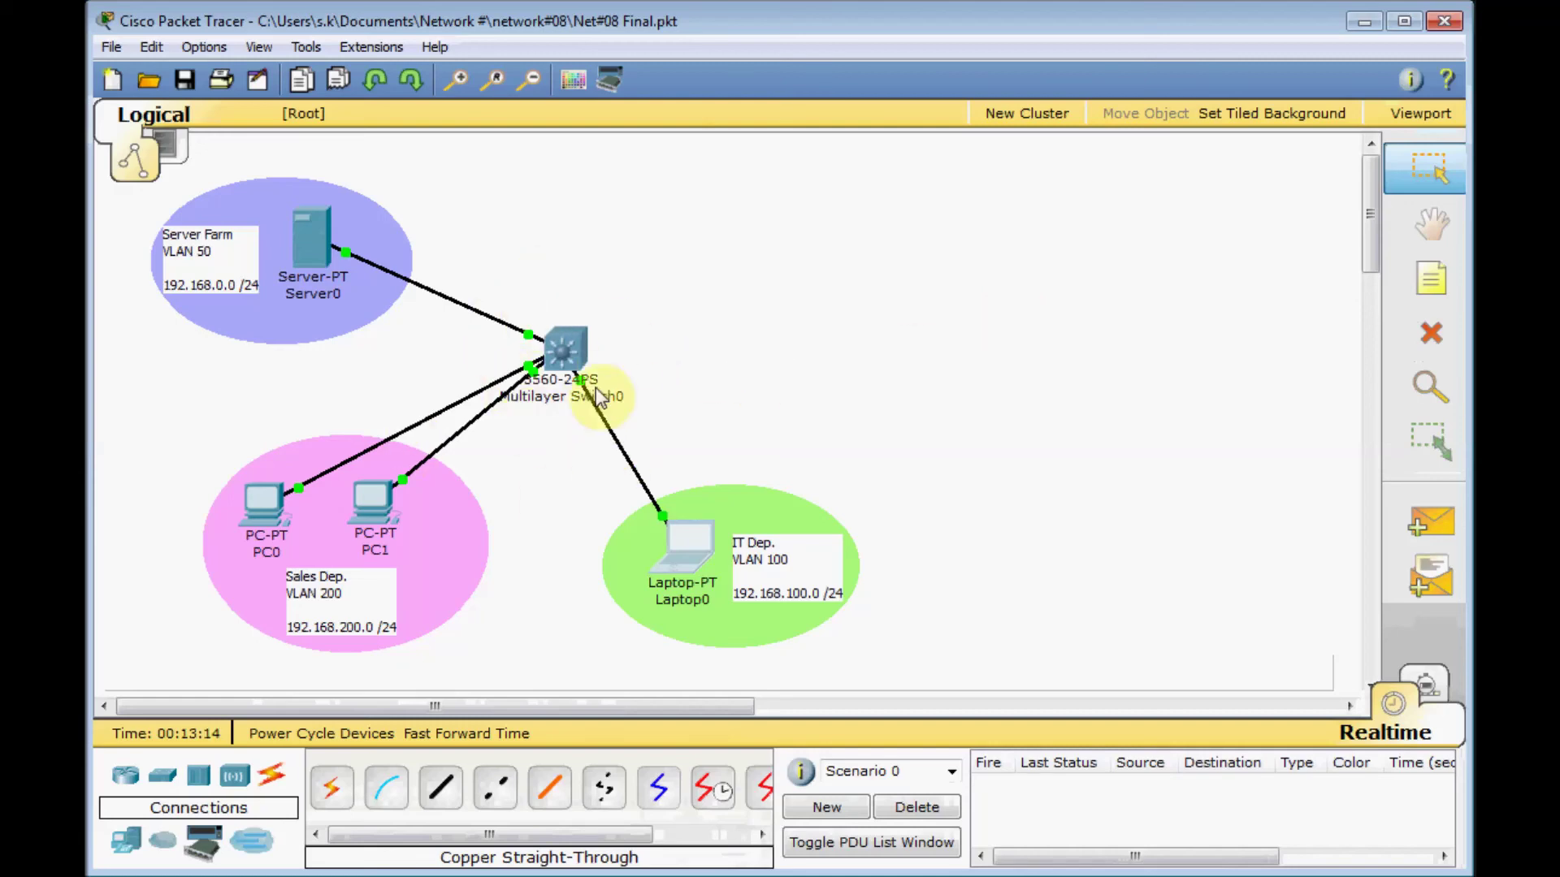
# - Place a two-line note right of the switch reading '1- Create your SVI' and '2- IP Routing'
pyautogui.click(1432, 279)
pyautogui.click(706, 274)
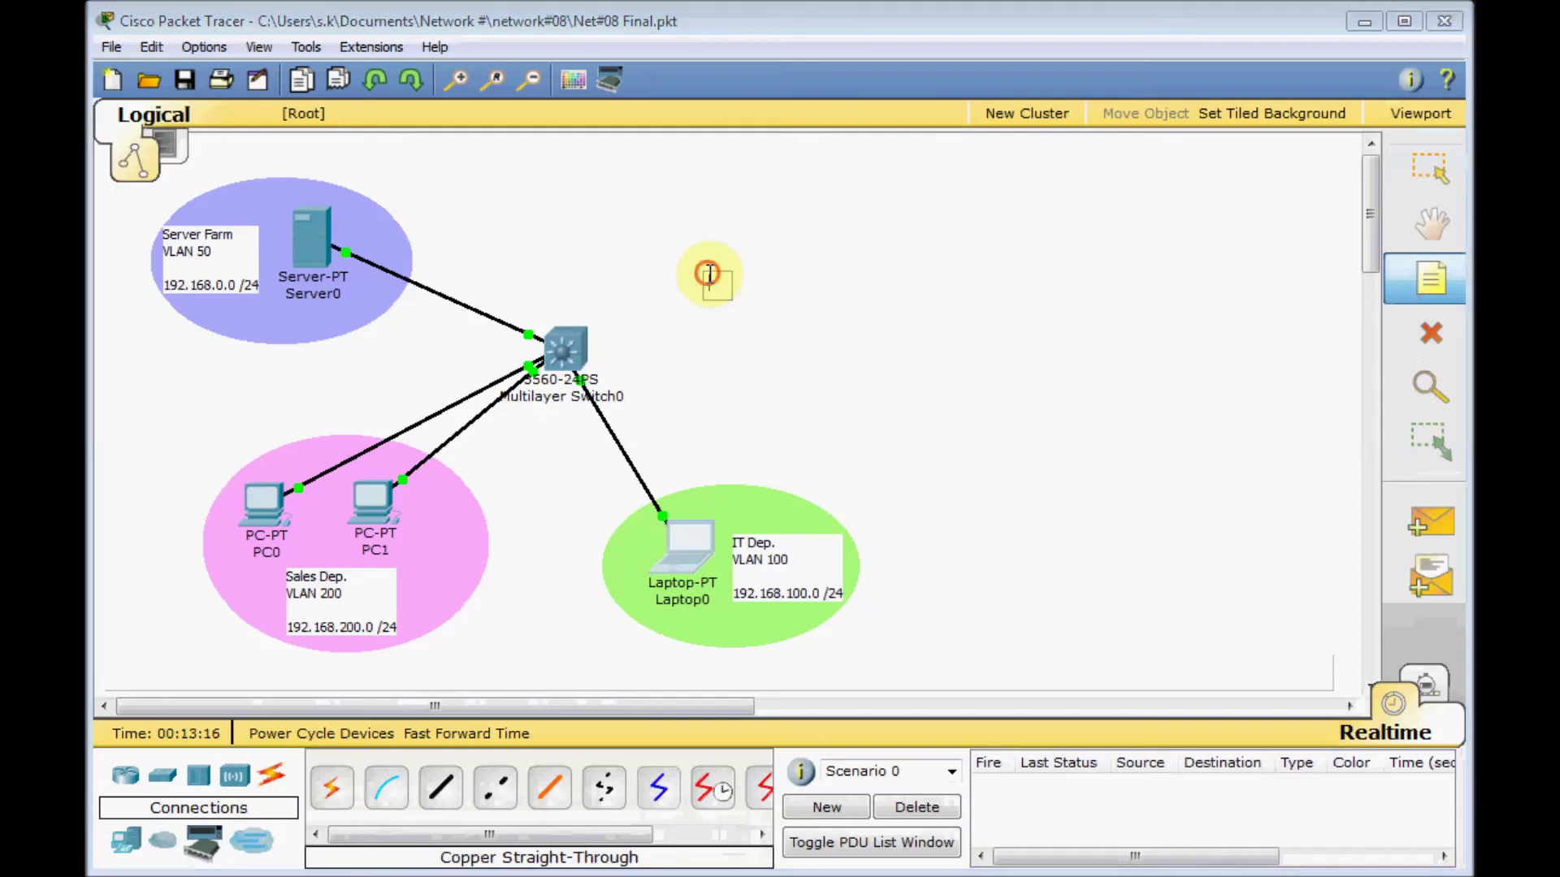
pyautogui.write('1-')
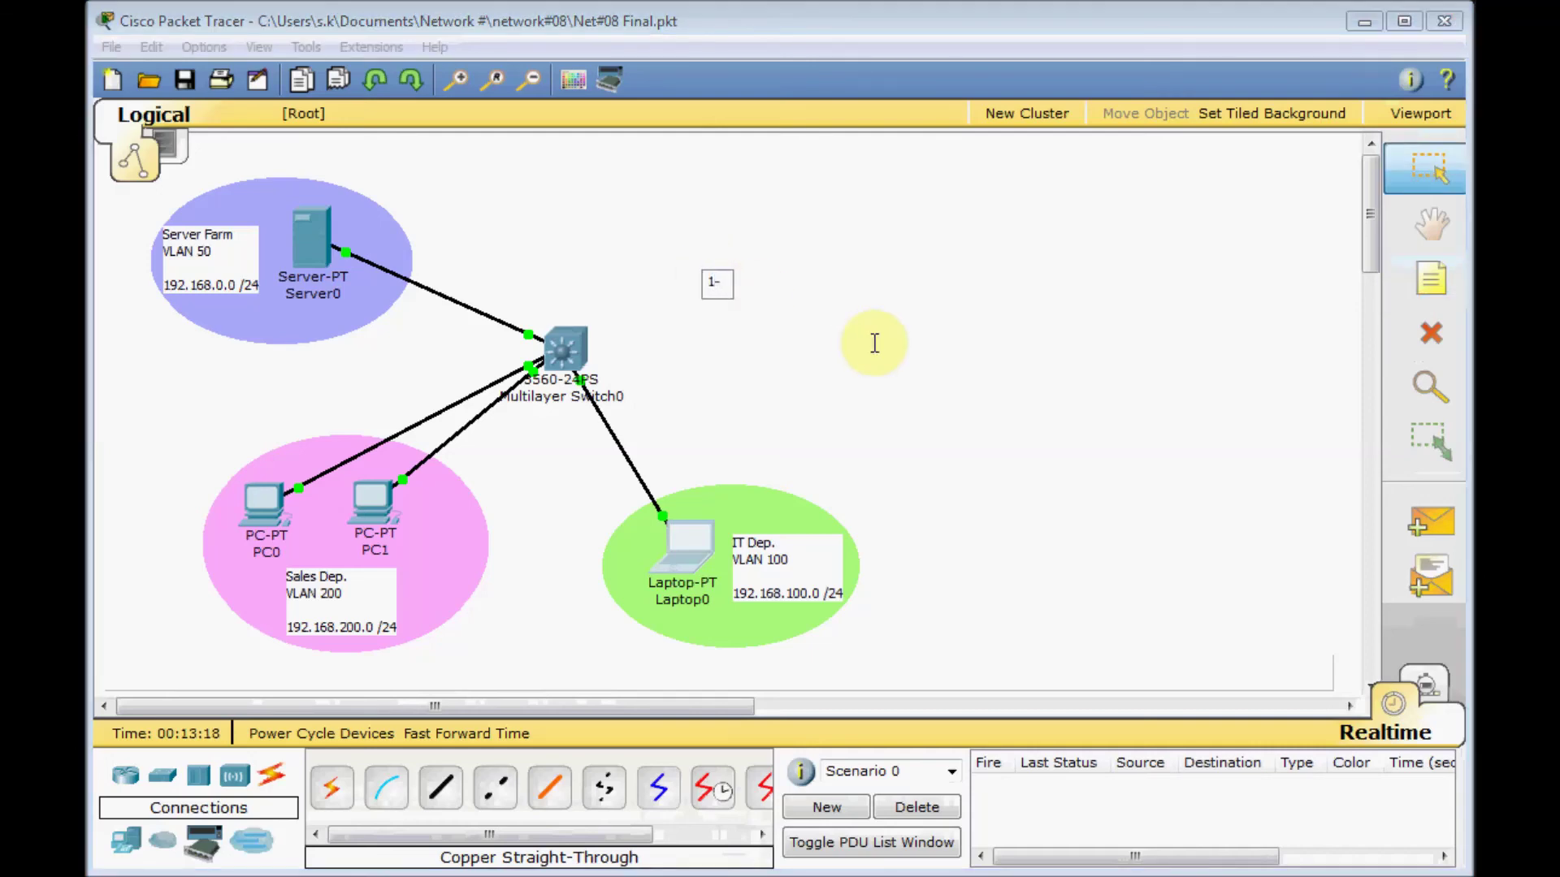
pyautogui.write(' Create your')
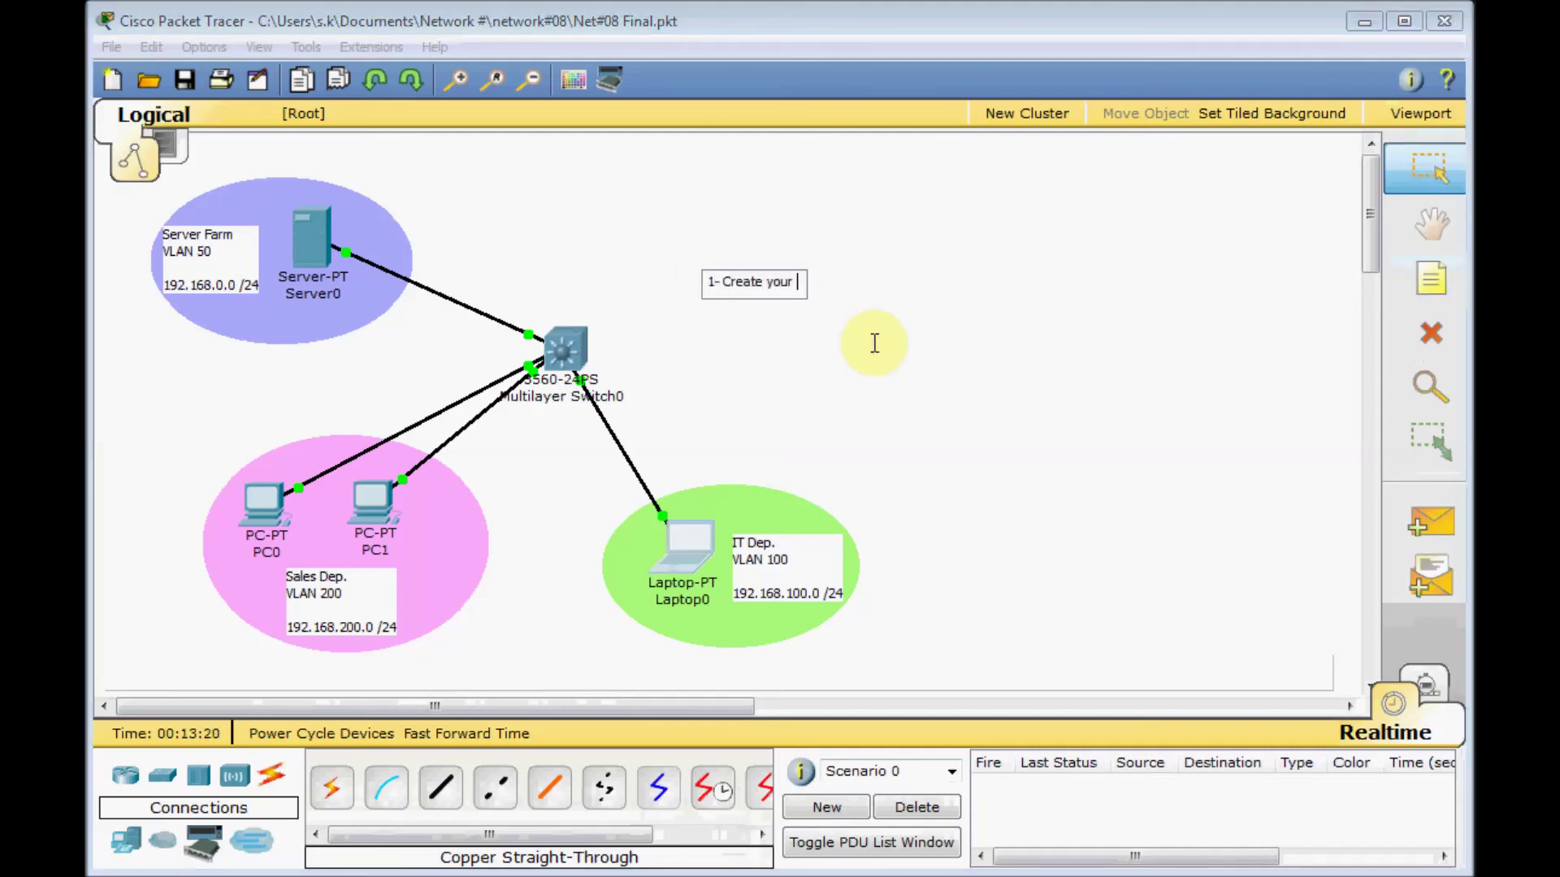
pyautogui.write(' SVI')
pyautogui.press('Return')
pyautogui.write('2- IP Rou')
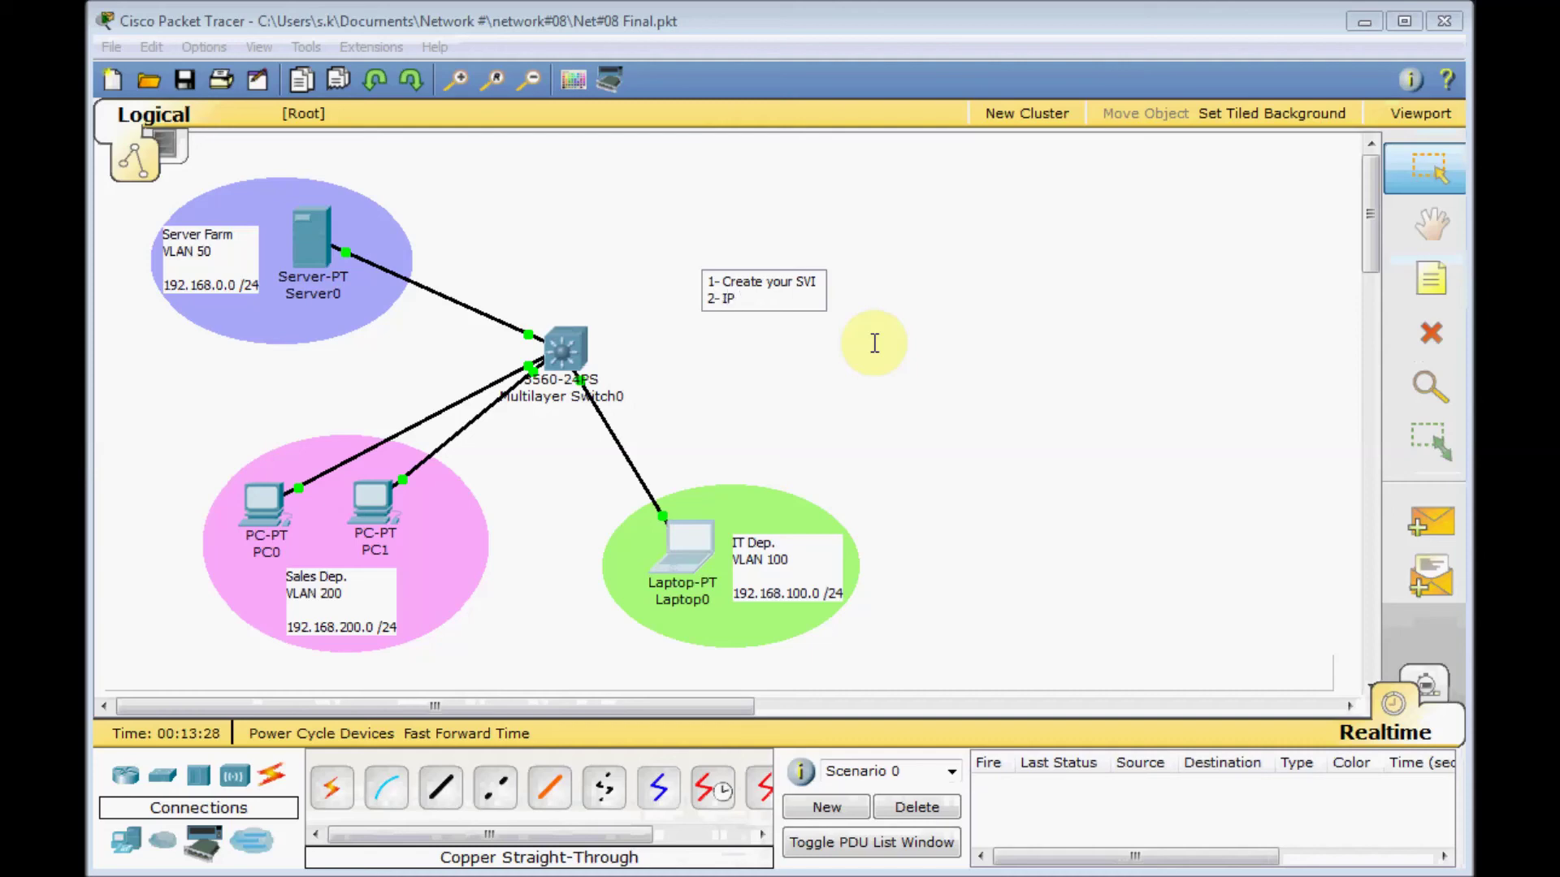
pyautogui.write('ting')
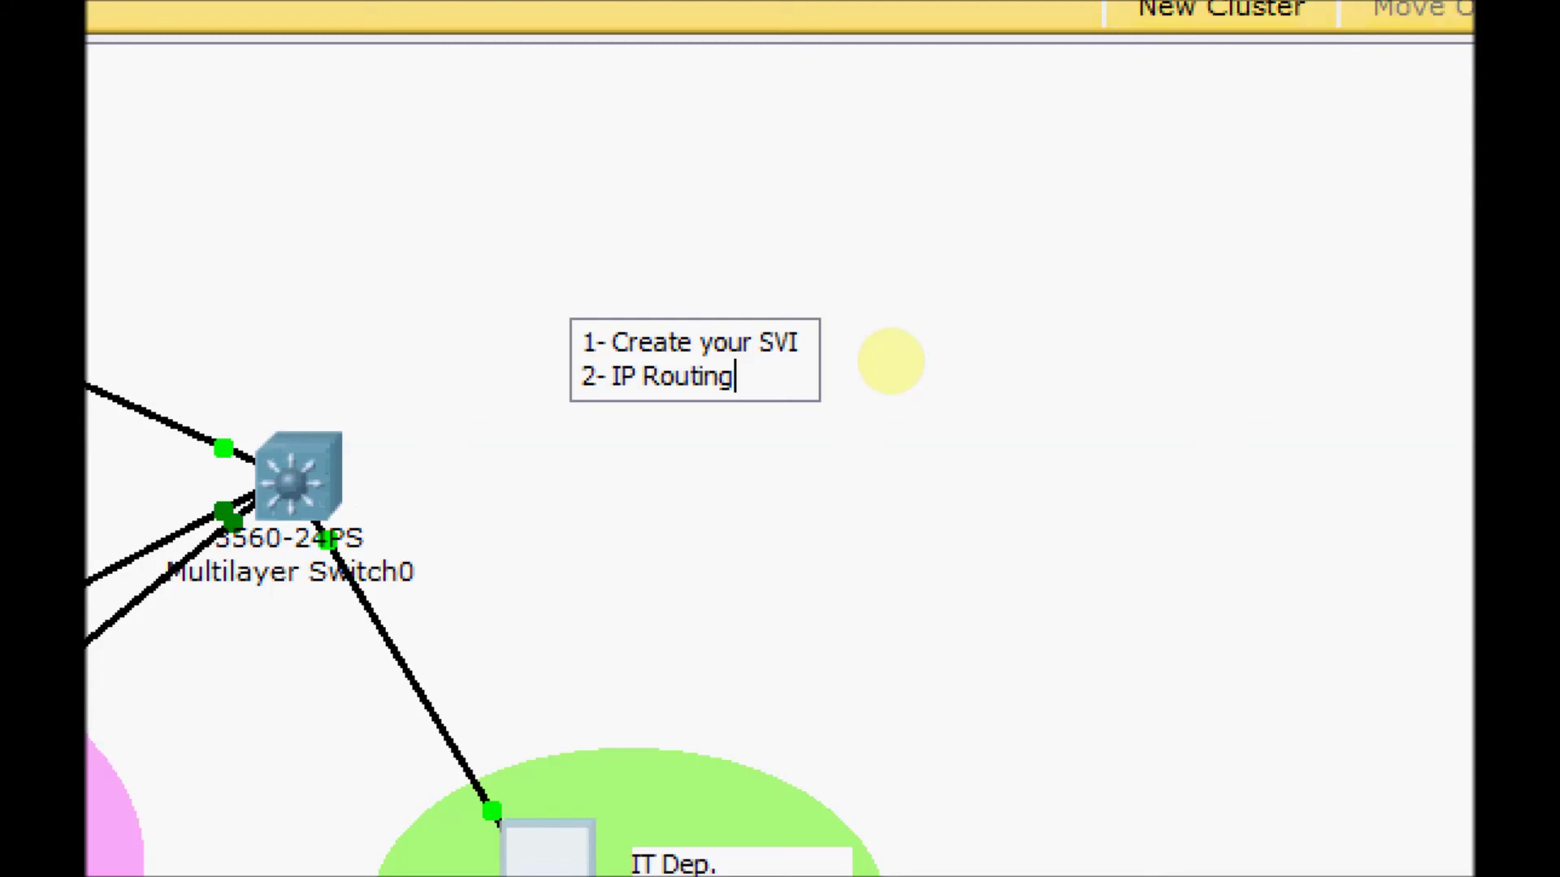
pyautogui.click(891, 361)
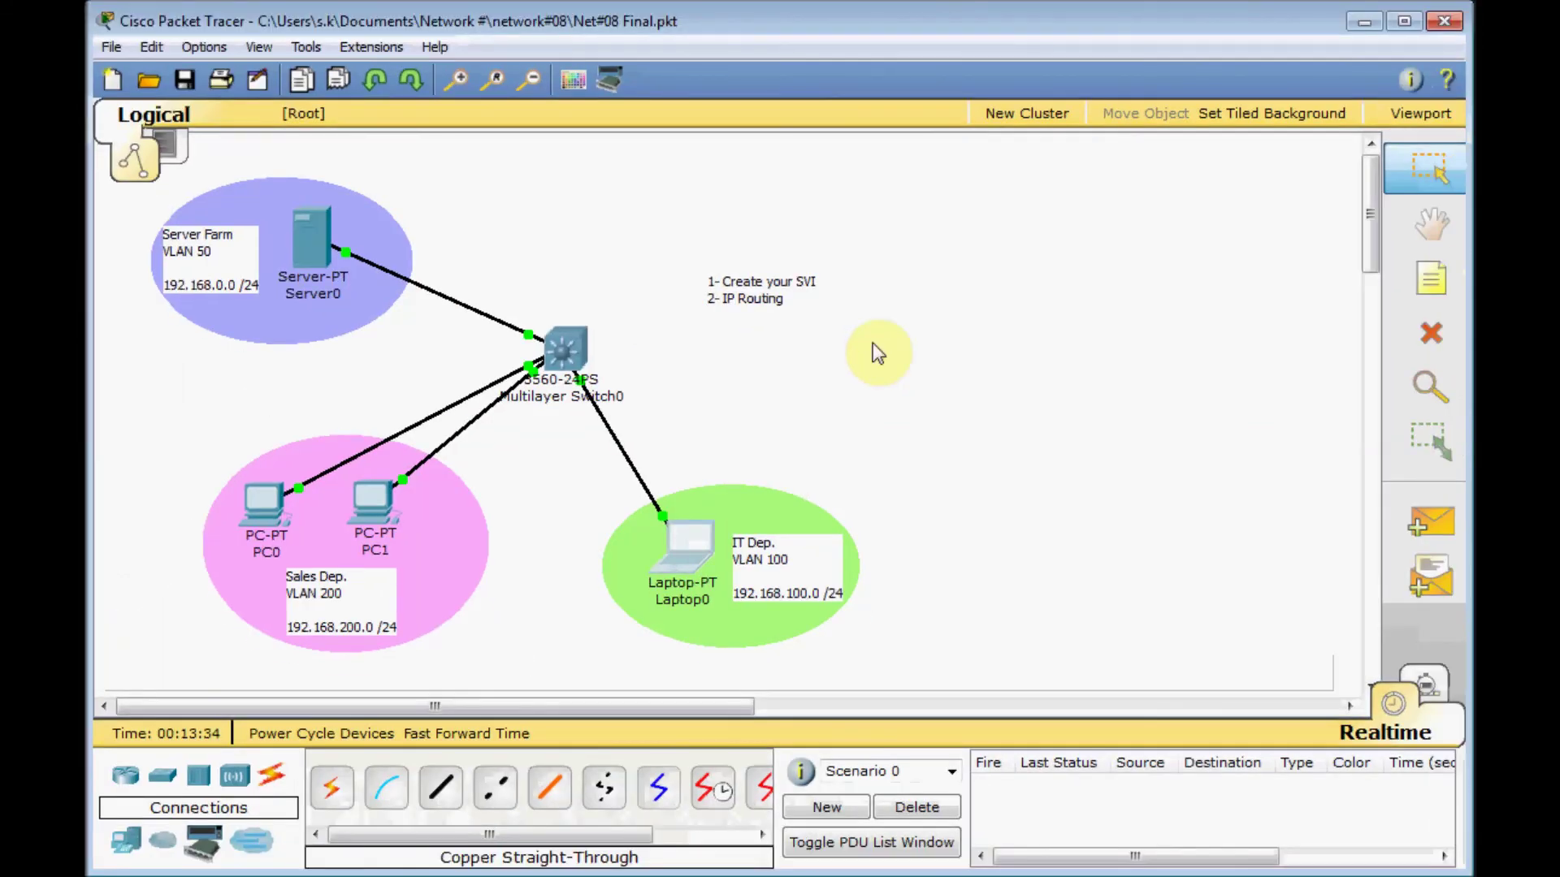